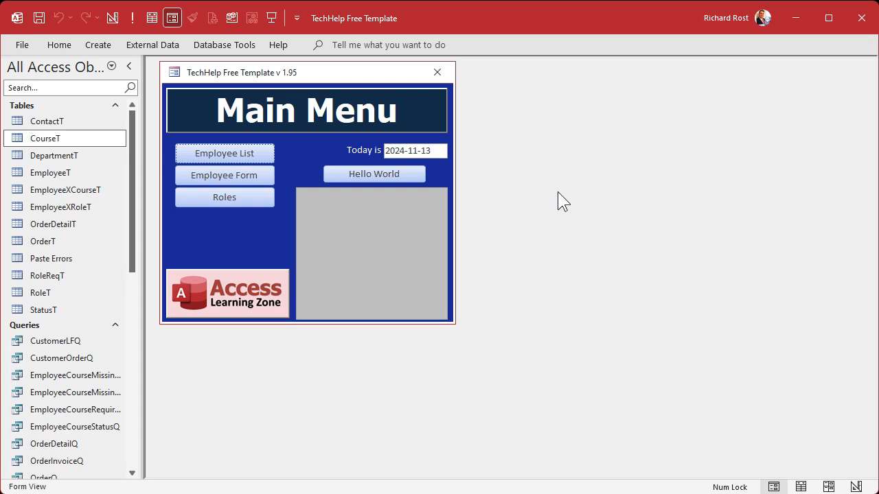
- Review the required courses for several roles, including Sales Level 1 and Accounting Level 1, in the Roles form, and close it
left_click(186, 199)
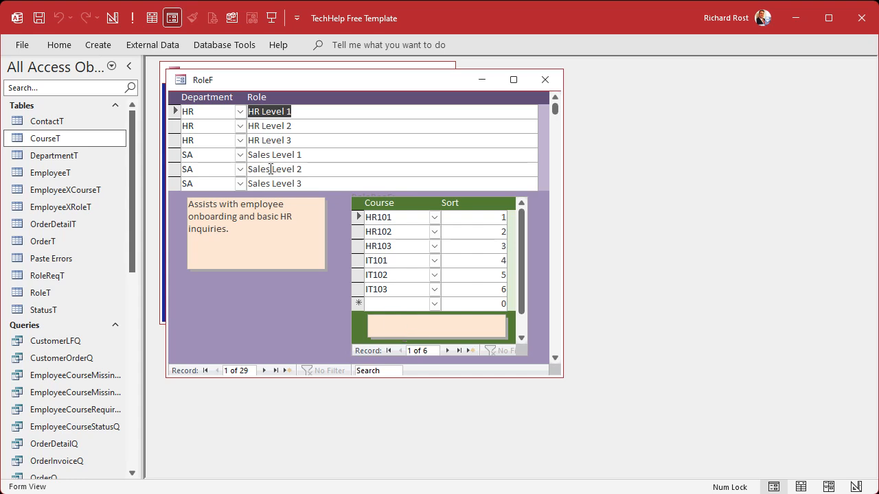
left_click(215, 154)
scroll(284, 141, "down", 3)
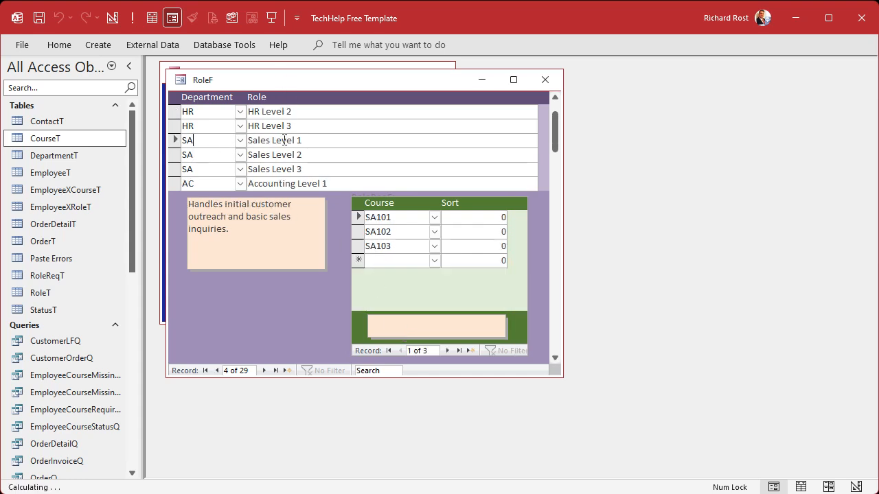
left_click(278, 154)
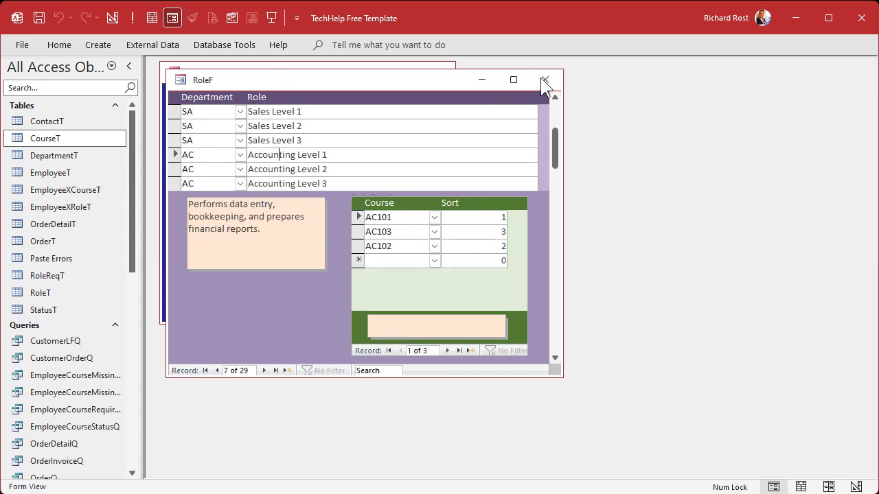
left_click(545, 80)
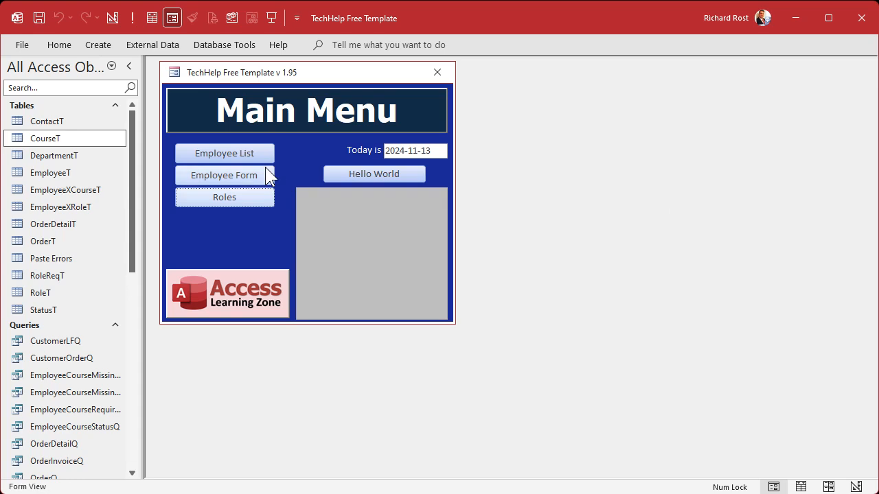
- Review the assigned roles and course statuses of the first employee in the Employee List, and close that record
left_click(216, 151)
double_click(223, 113)
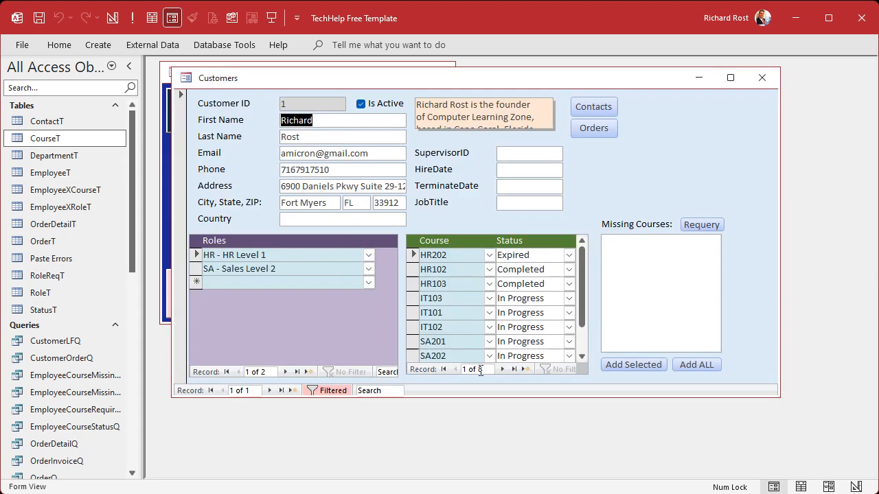
left_click(761, 78)
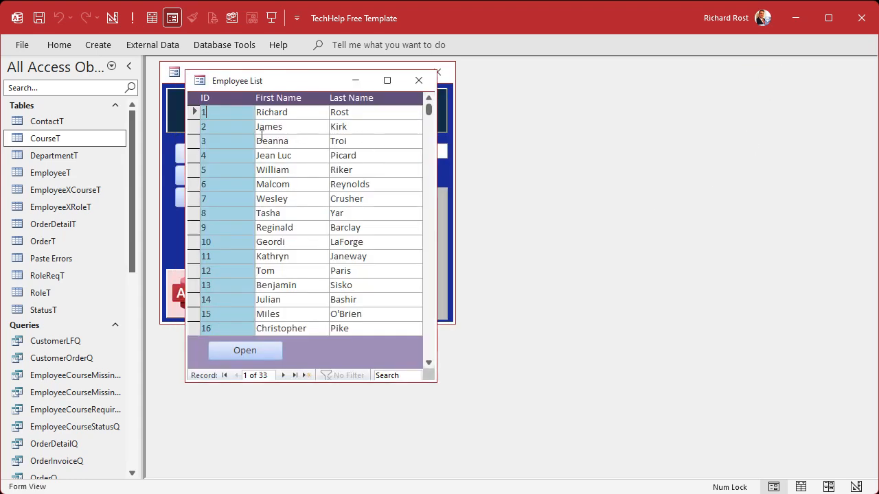
- Assign the HR - HR Level 1 role to the fourth employee in the list, and close the record and the list
double_click(230, 155)
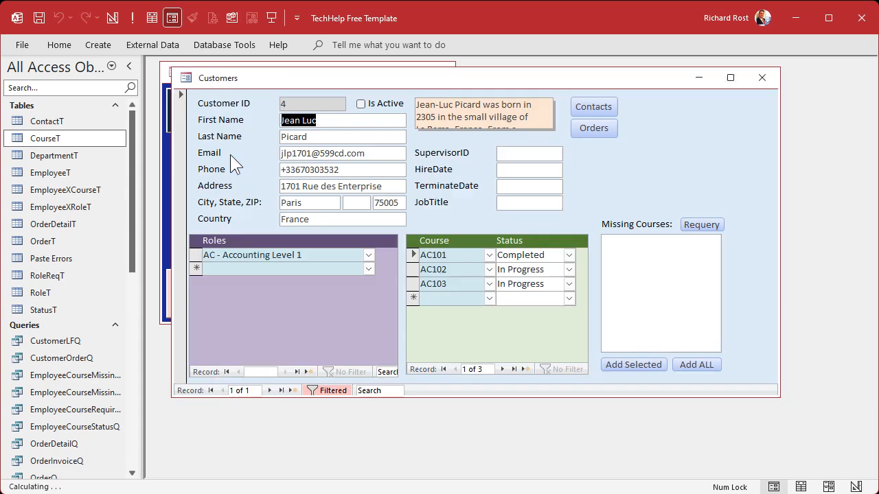
left_click(368, 268)
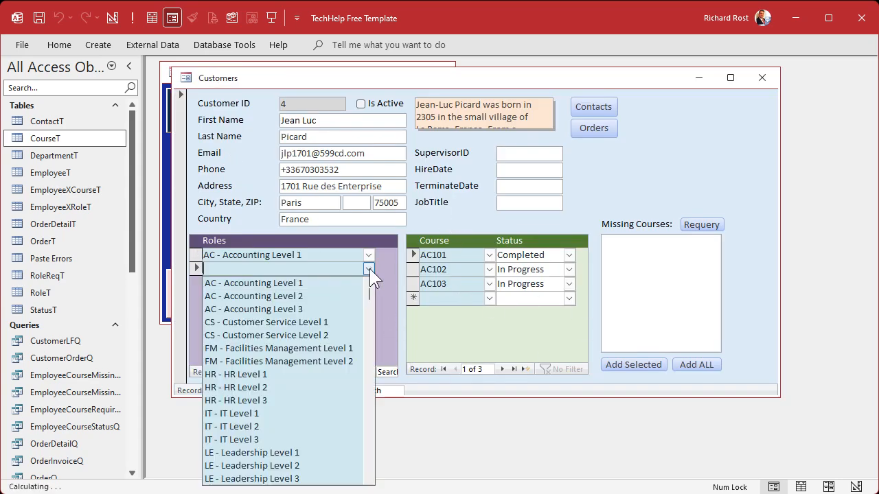
left_click(339, 375)
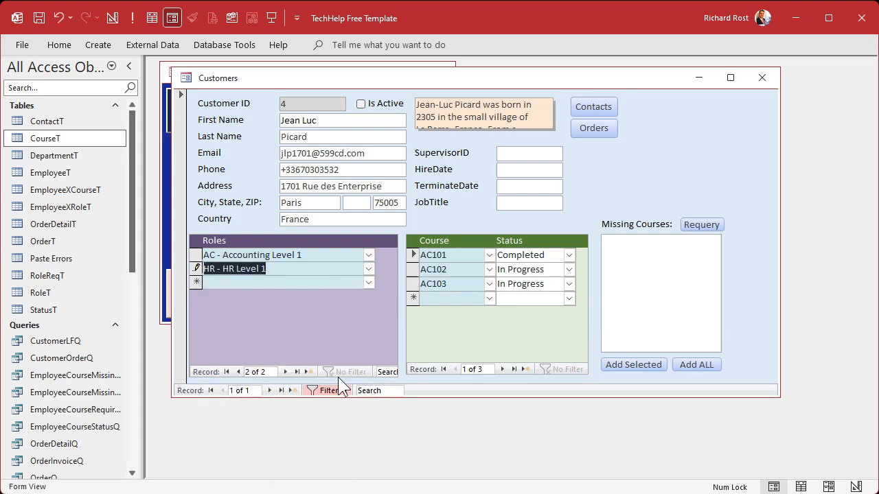
left_click(318, 282)
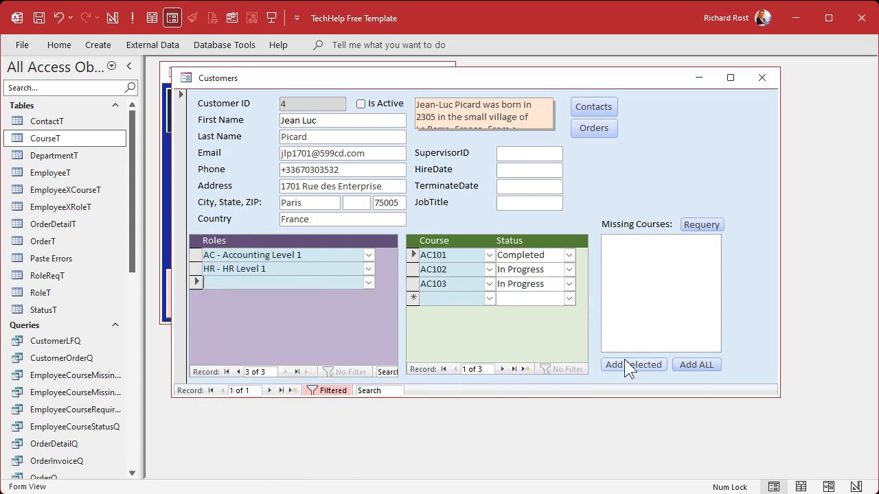
left_click(760, 79)
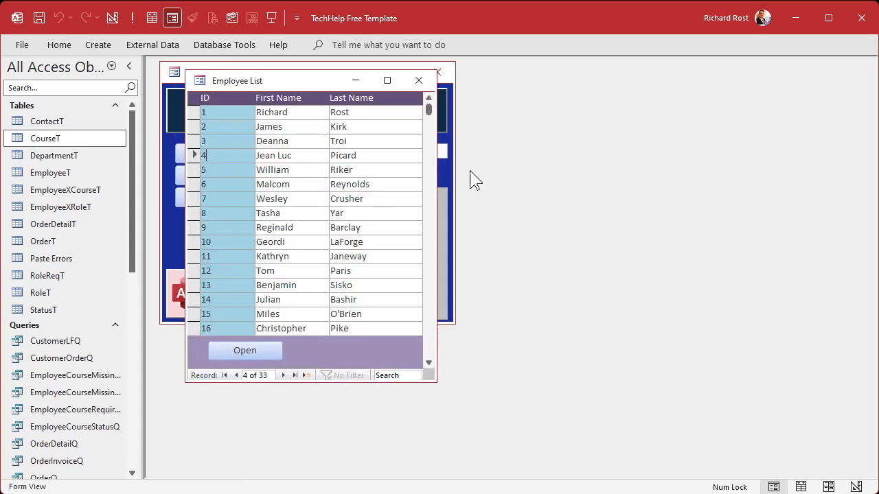
left_click(417, 78)
- Check the courses required for HR Level 1, and requery the Missing Courses list on the fourth employee's record
left_click(210, 199)
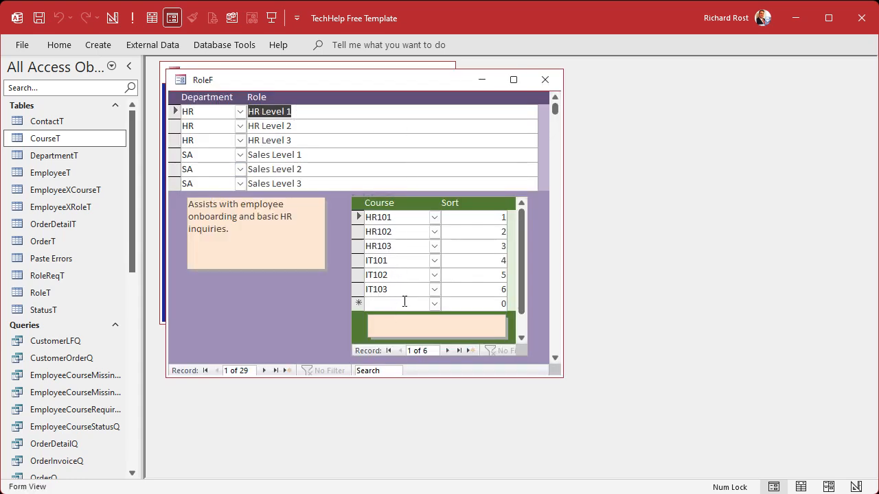
left_click(544, 80)
left_click(235, 152)
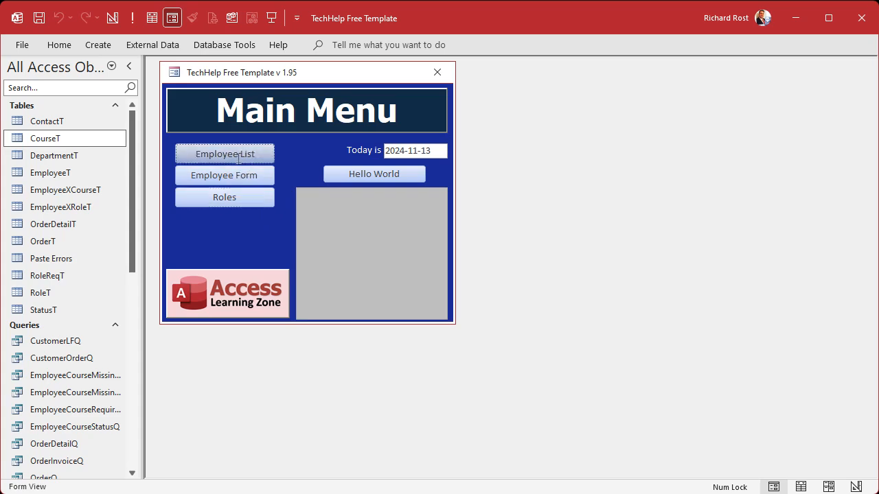
double_click(229, 155)
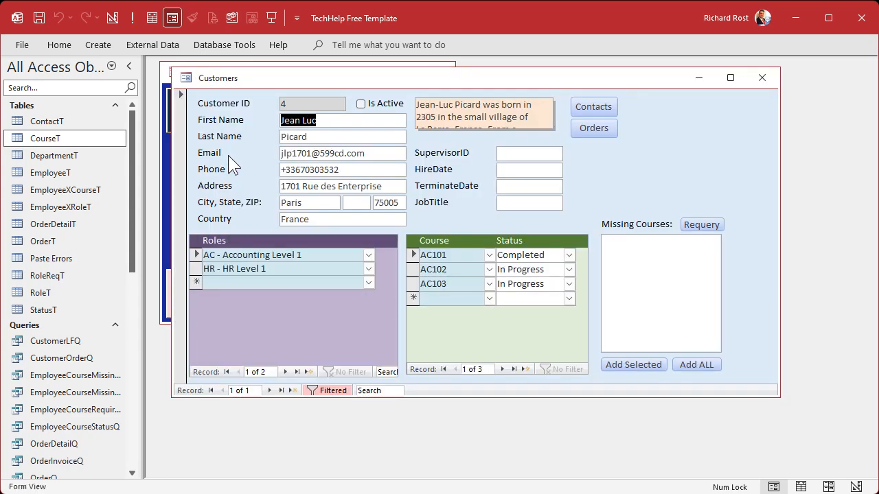
left_click(697, 224)
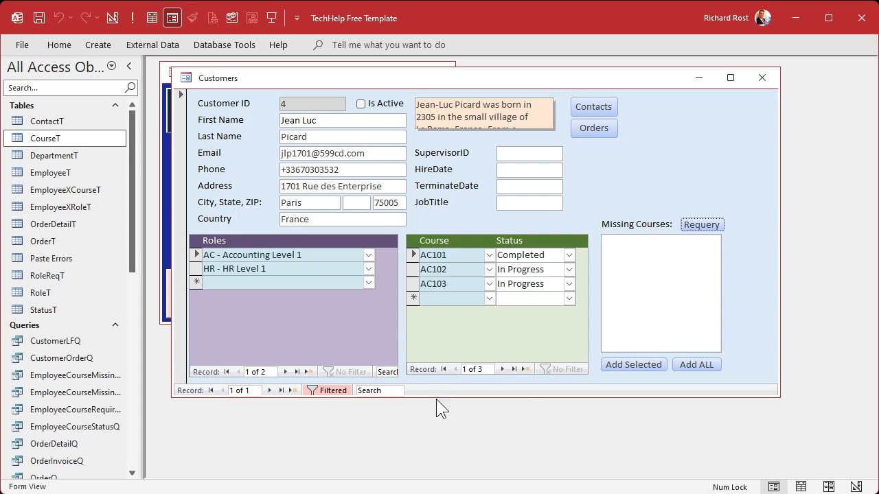
- Open the employee form in Design View with the navigation pane widened, and show the MissingCourseList Row Source in the Zoom window
left_click_drag(140, 357, 173, 357)
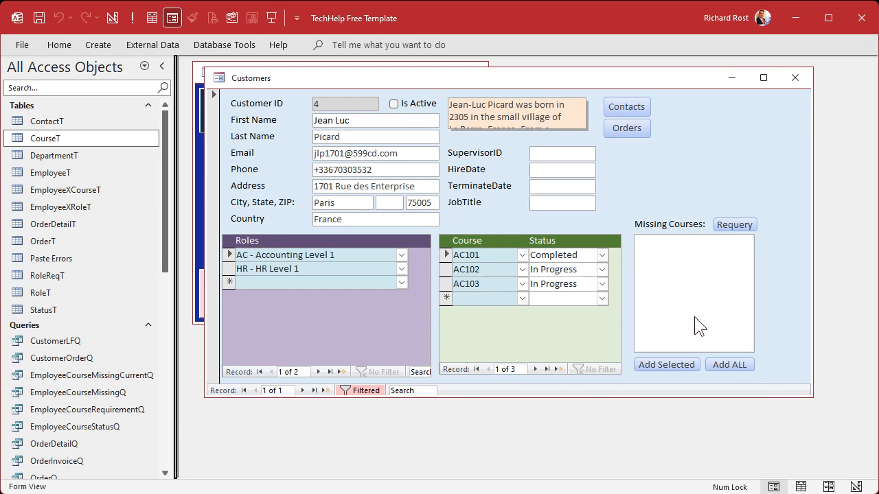
right_click(685, 127)
left_click(721, 174)
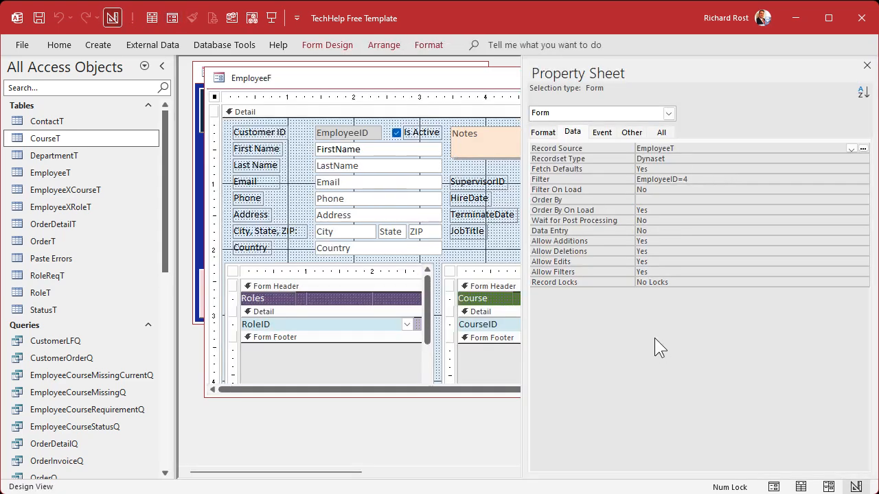
left_click_drag(583, 238, 677, 238)
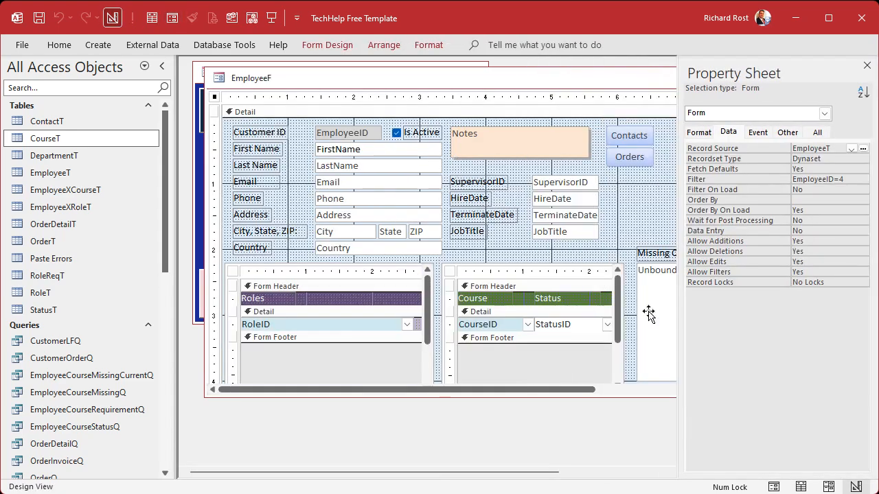
left_click(654, 317)
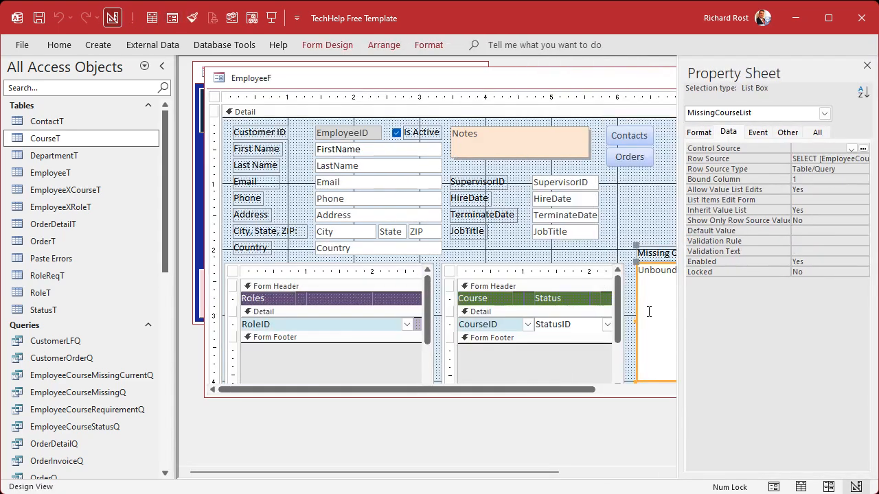
left_click(820, 160)
key("shift+F2")
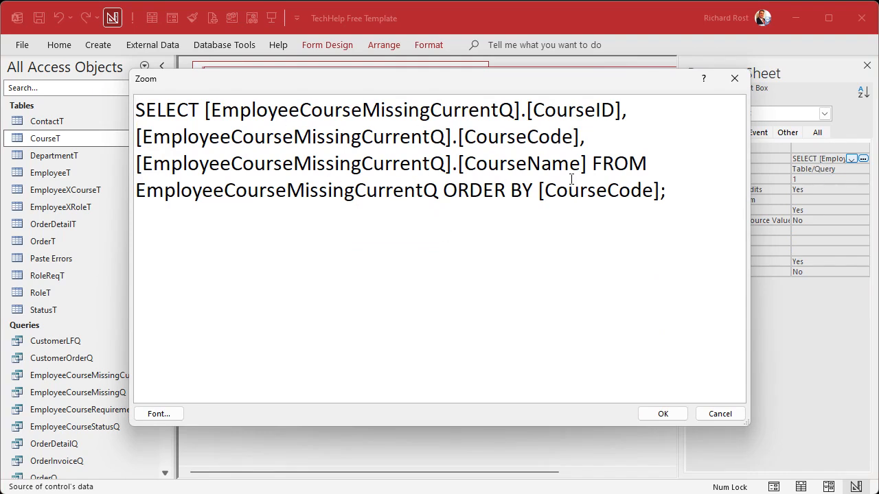
- Remove the EmployeeCourseMissingCurrentQ prefixes and square brackets from CourseID, CourseCode and CourseName in the SELECT clause
left_click_drag(205, 110, 534, 108)
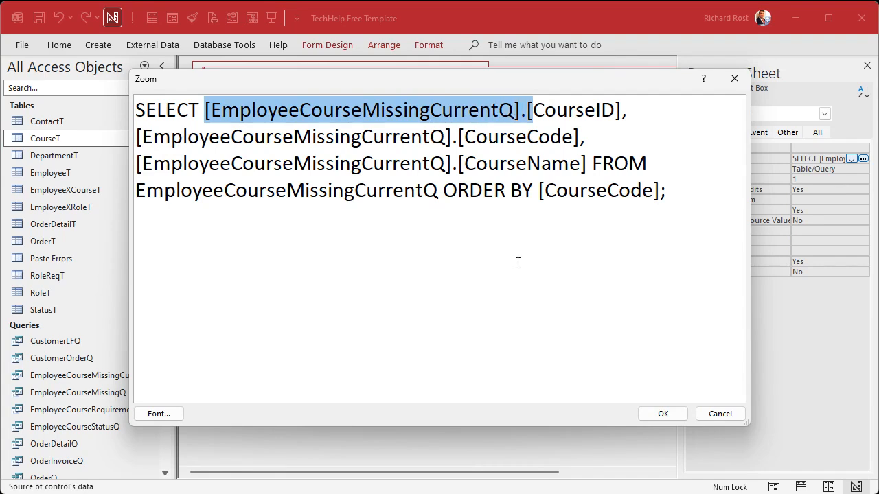
key("Delete")
left_click(287, 110)
key("Delete")
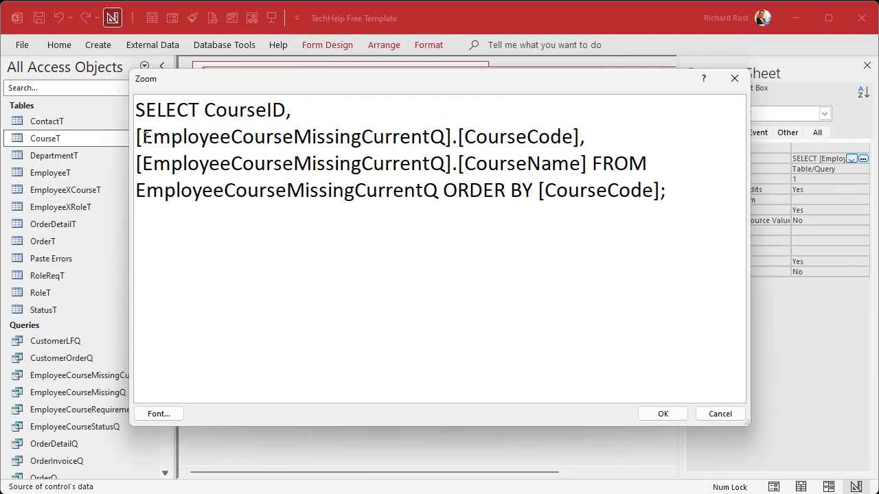
left_click_drag(137, 136, 465, 130)
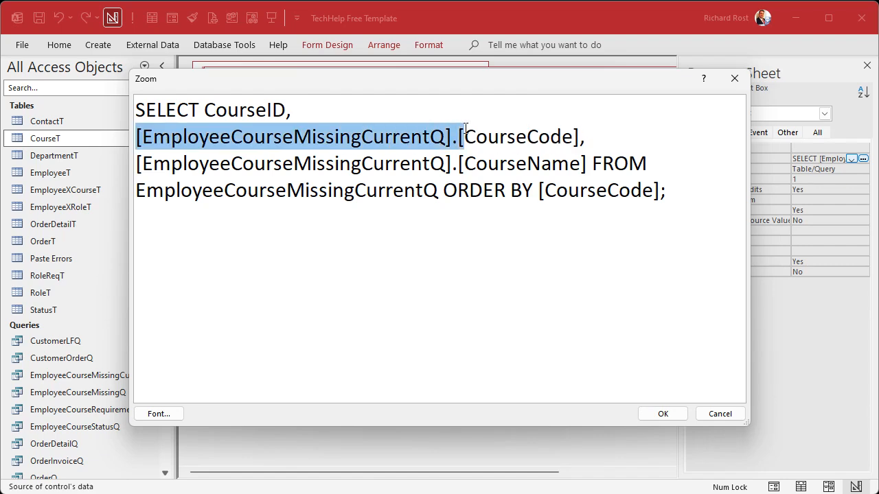
key("Delete")
left_click(405, 109)
key("Delete")
left_click(465, 137)
left_click_drag(464, 137, 136, 154)
key("Delete")
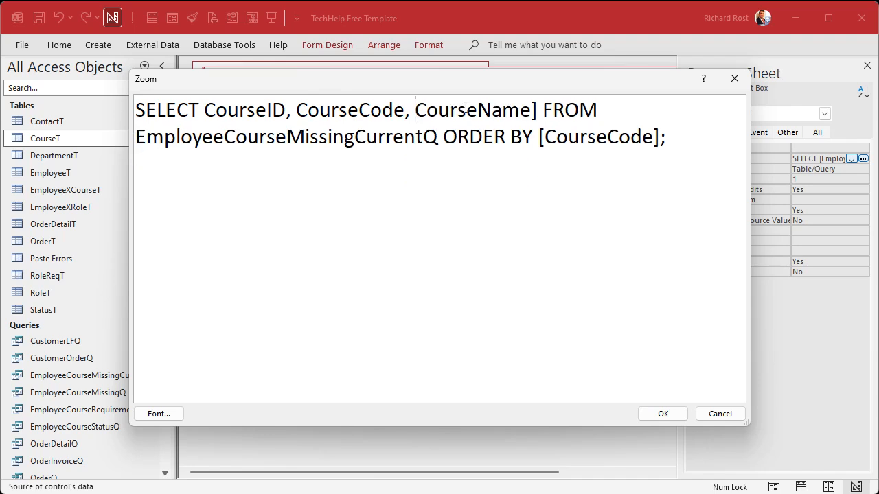
left_click(535, 110)
key("Delete")
- Remove the square brackets around CourseCode in the ORDER BY clause and apply the simplified row source
left_click(538, 137)
key("Delete")
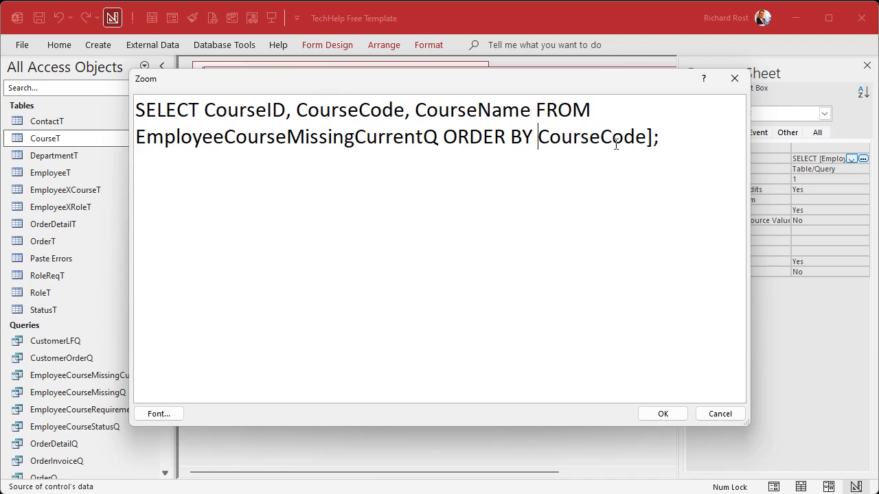
left_click(646, 136)
key("Delete")
double_click(275, 141)
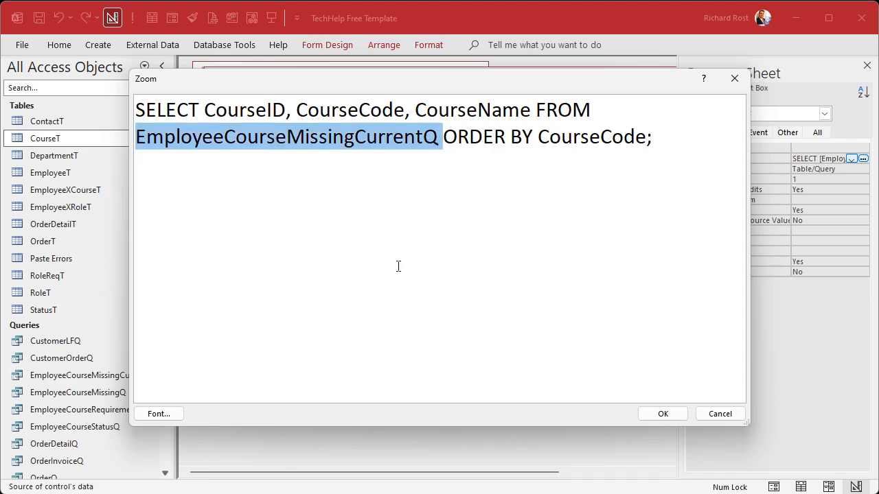
left_click(663, 414)
- Close the property sheet and the employee form design, and reopen the fourth employee's record
left_click(866, 66)
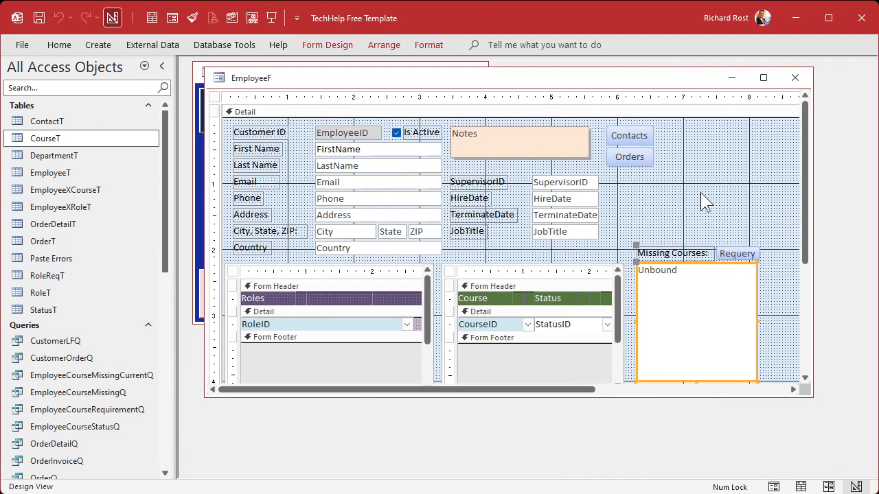
left_click(700, 192)
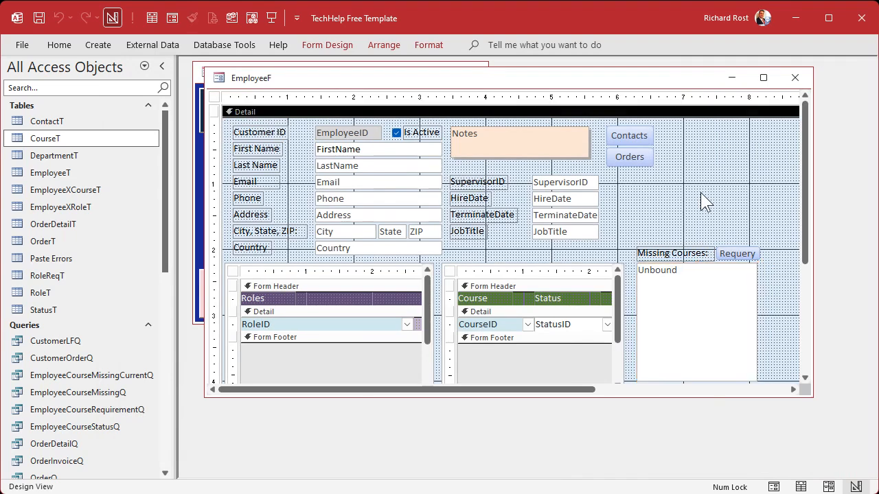
left_click(794, 77)
double_click(259, 157)
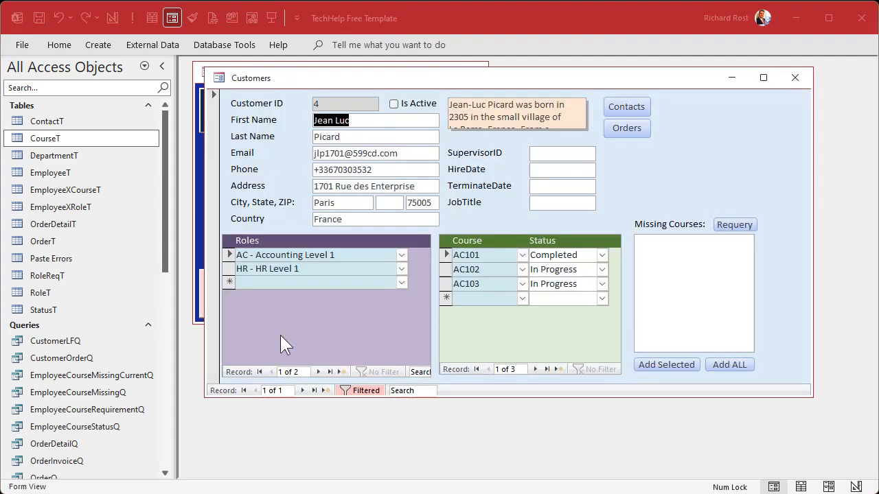
- Examine the results and the EmployeeID criteria of the EmployeeCourseMissingCurrentQ query in Datasheet and Design View, and close it
left_click(72, 376)
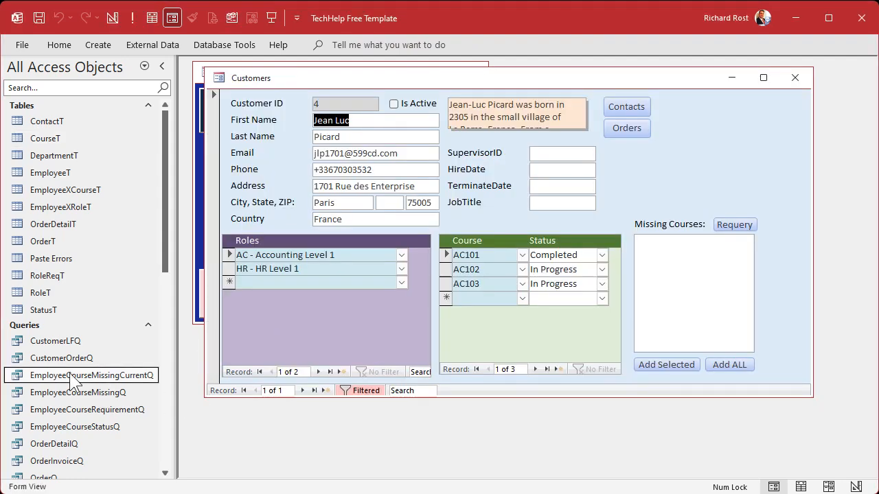
double_click(70, 376)
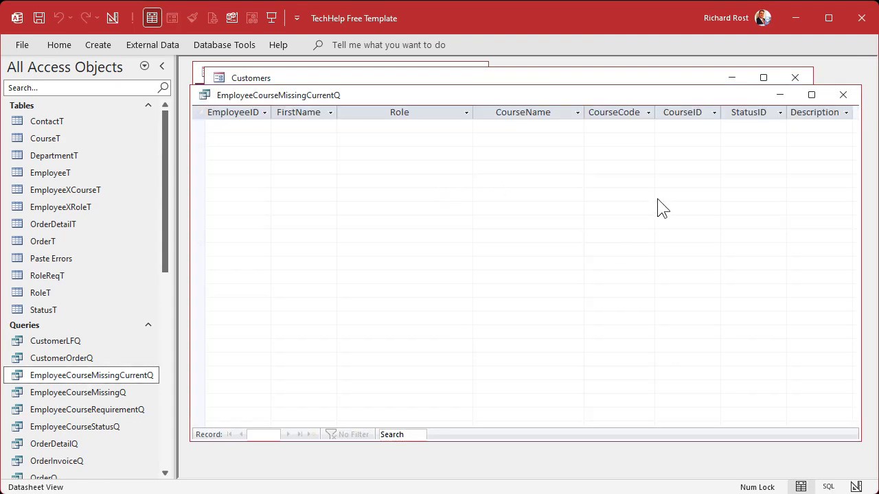
right_click(408, 97)
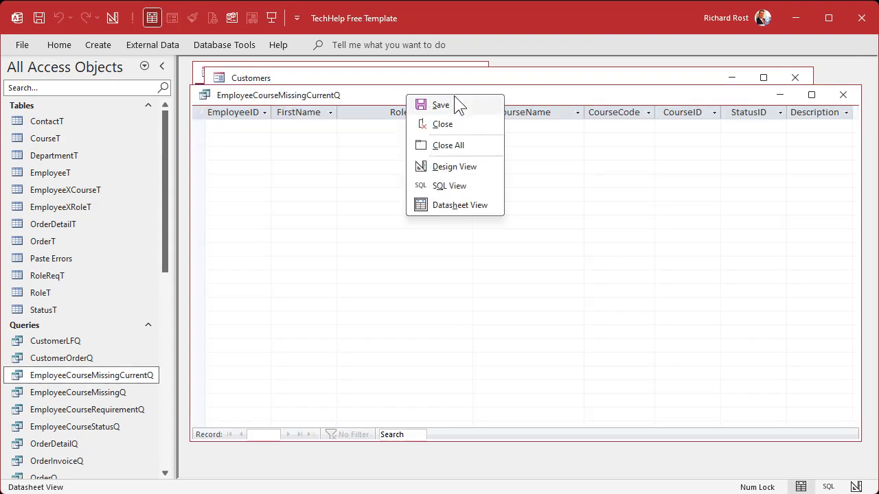
left_click(454, 168)
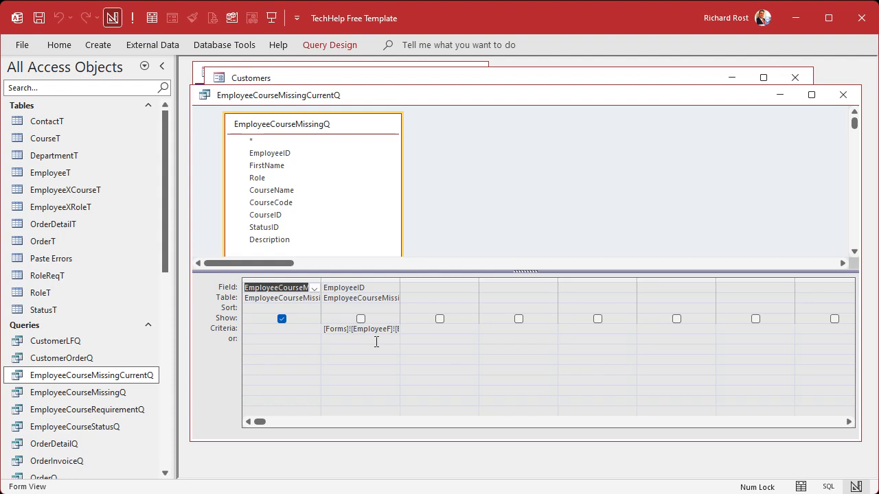
left_click(836, 94)
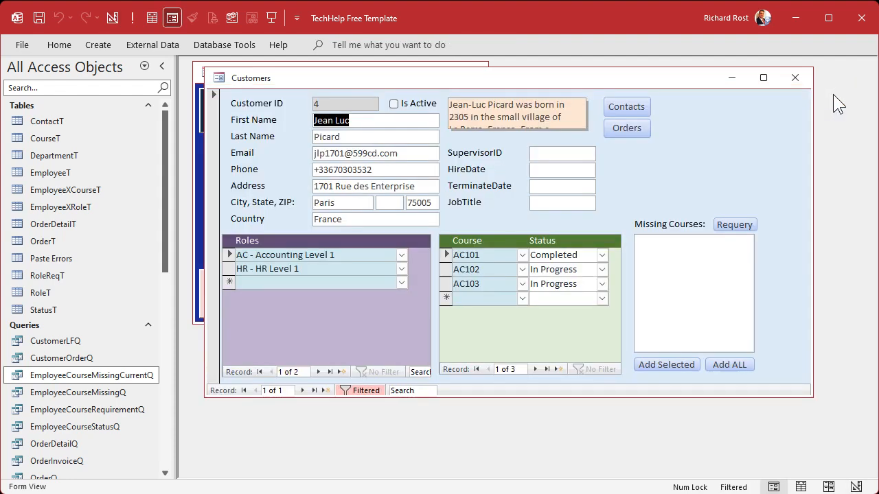
- Examine the source query fields and the StatusID criteria of the EmployeeCourseMissingQ query in Design View, and close it
left_click(82, 390)
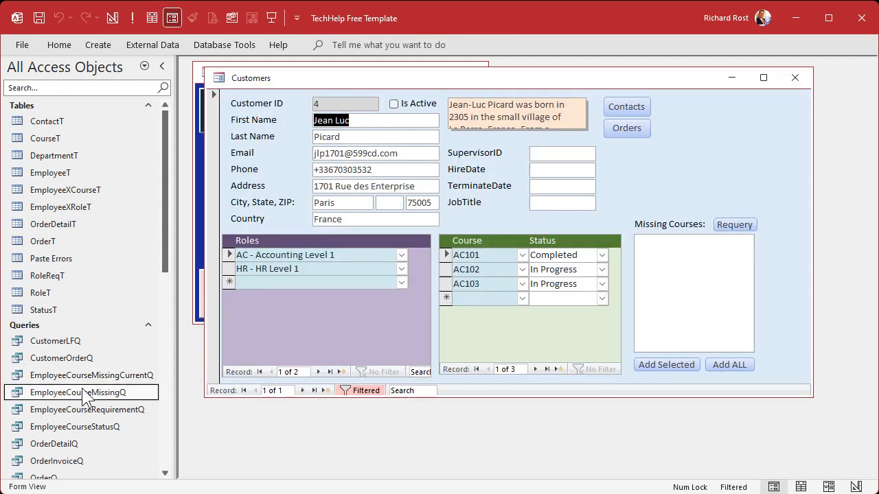
double_click(83, 392)
right_click(418, 83)
left_click(457, 148)
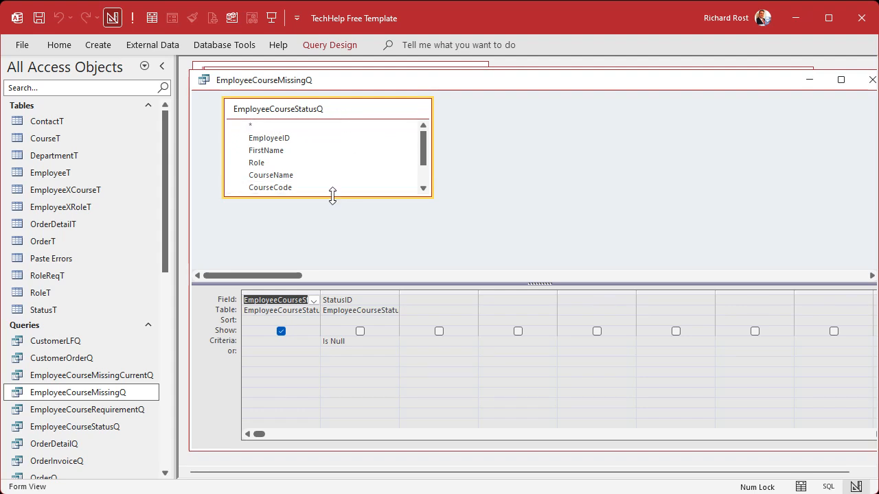
left_click_drag(332, 197, 334, 246)
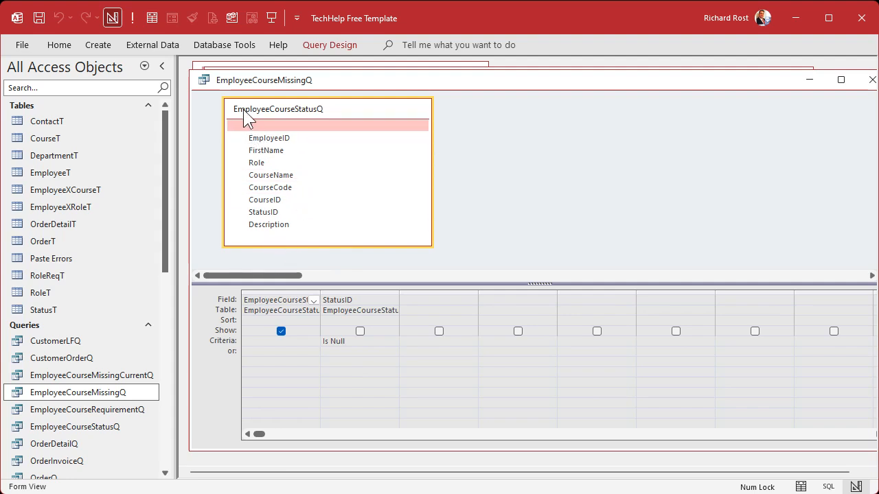
left_click(872, 79)
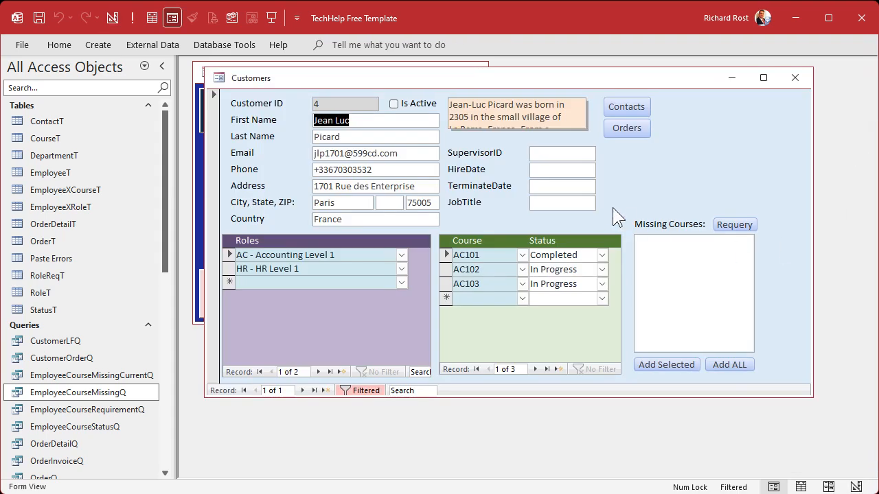
- Open the EmployeeCourseStatusQ query and examine the fourth employee's Accounting Level 1 rows
left_click(88, 427)
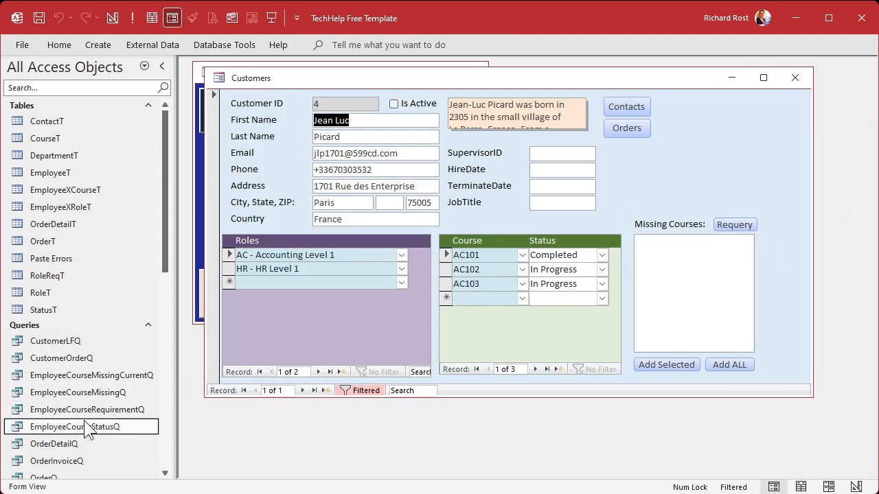
double_click(88, 427)
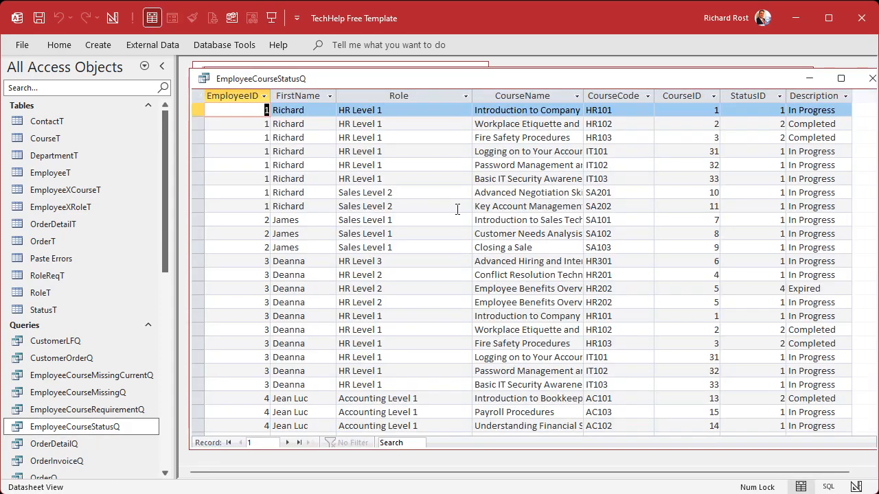
scroll(457, 210, "down", 4)
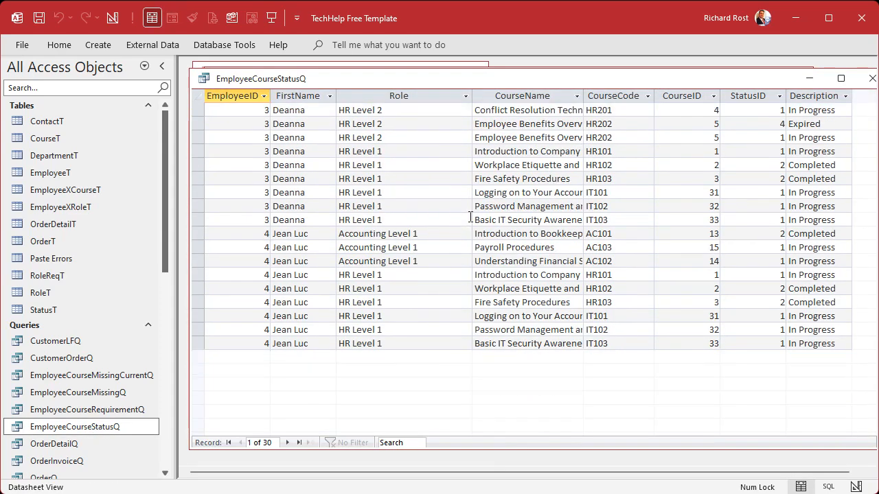
left_click_drag(198, 235, 197, 260)
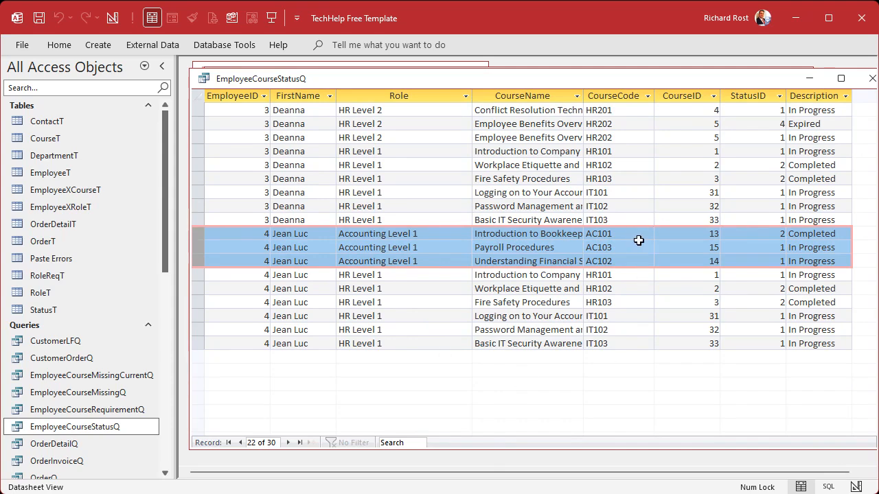
- Show EmployeeCourseStatusQ in Design View, widen EmployeeCourseRequirementQ to reveal its full name, and space out EmployeeXCourseT and StatusT
right_click(363, 77)
left_click(409, 146)
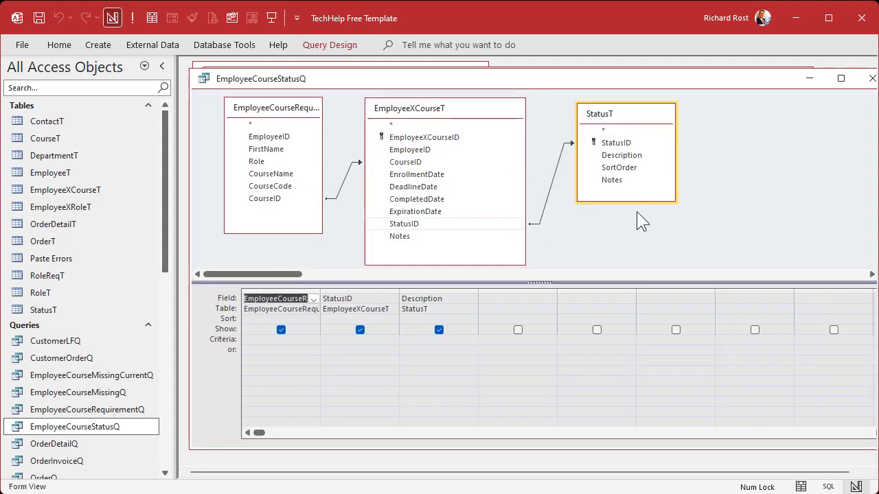
left_click_drag(321, 148, 342, 149)
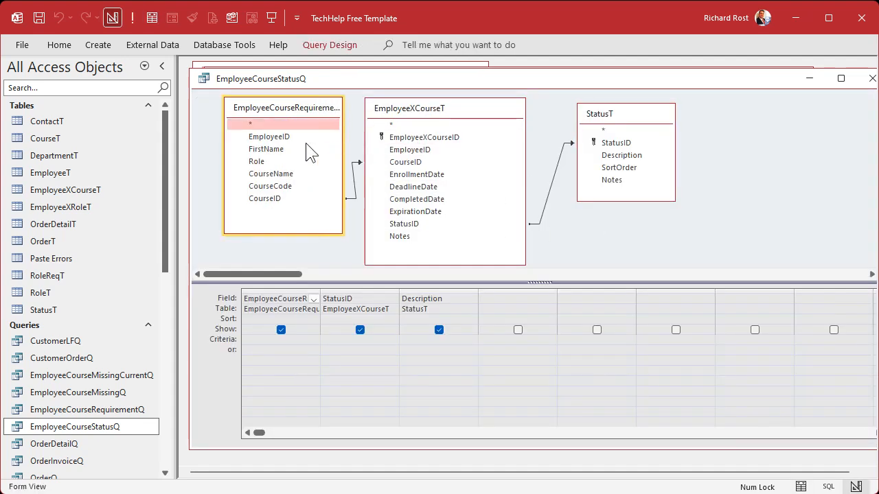
left_click_drag(222, 148, 204, 148)
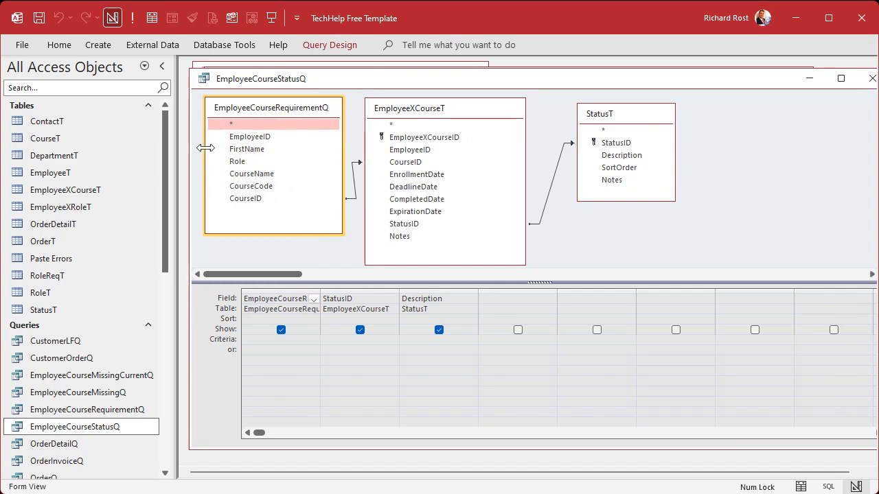
left_click_drag(470, 115, 462, 115)
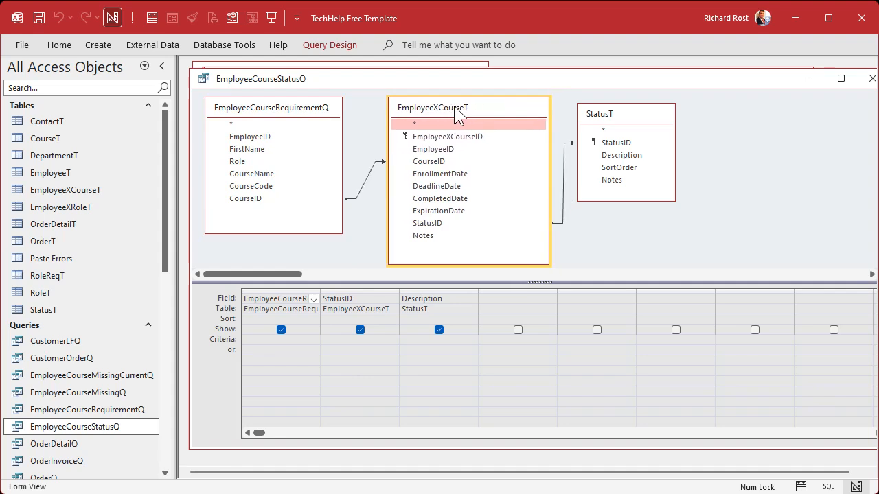
left_click_drag(625, 121, 654, 104)
left_click(457, 121)
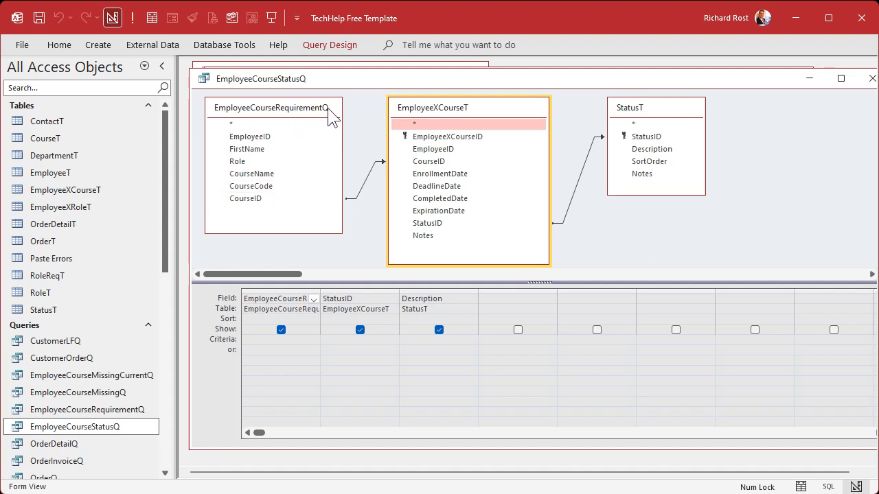
- Open the EmployeeCourseRequirementQ query and examine the fourth employee's rows for Accounting Level 1 and HR Level 1
double_click(75, 409)
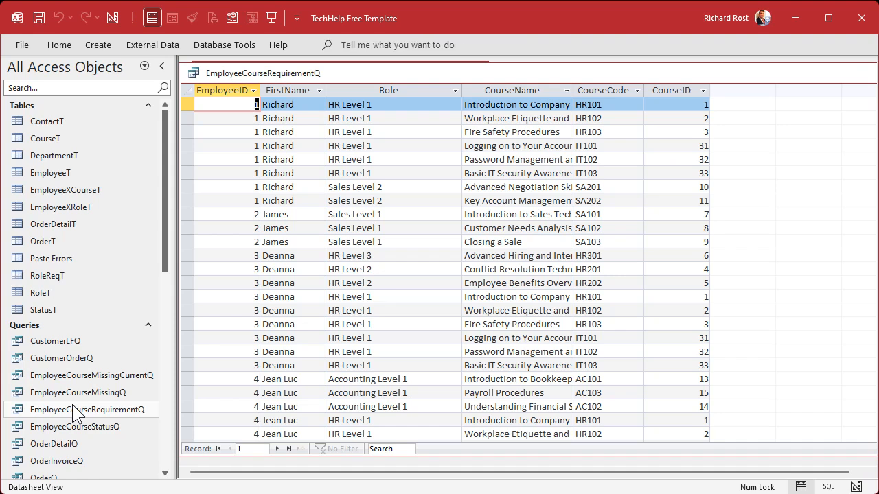
scroll(426, 294, "down", 1)
scroll(425, 294, "down", 1)
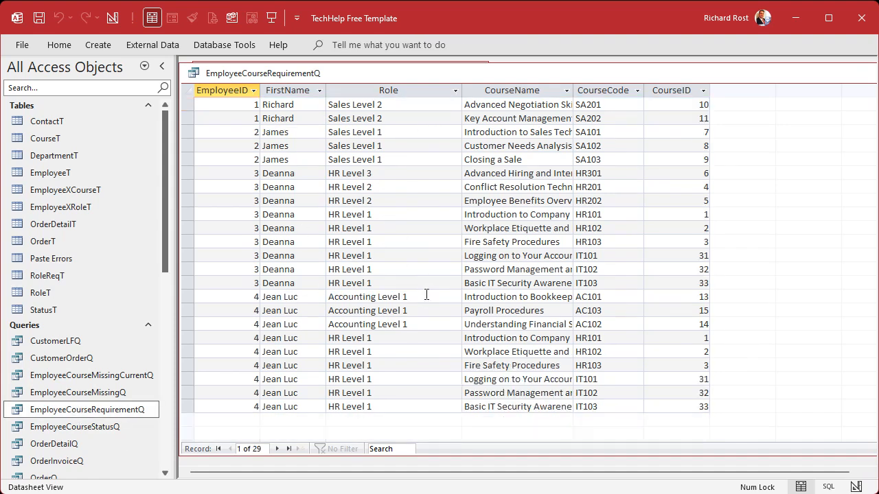
left_click_drag(191, 302, 192, 407)
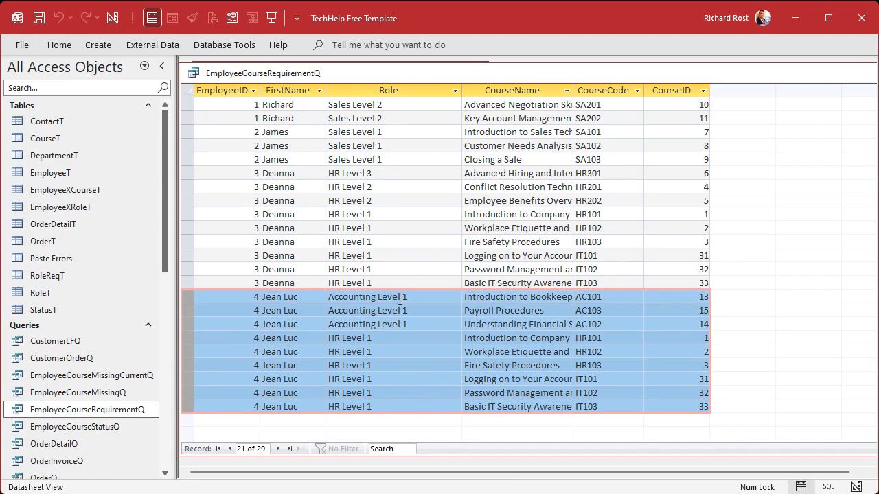
left_click(285, 338)
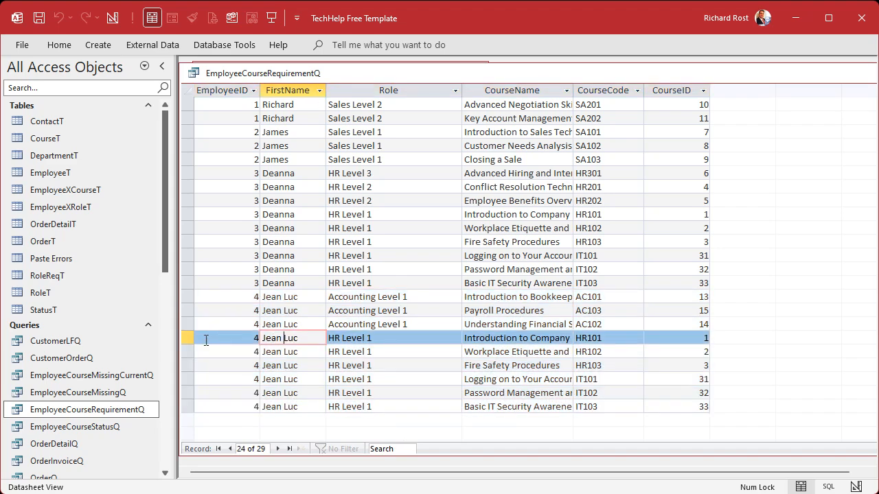
left_click_drag(189, 341, 398, 404)
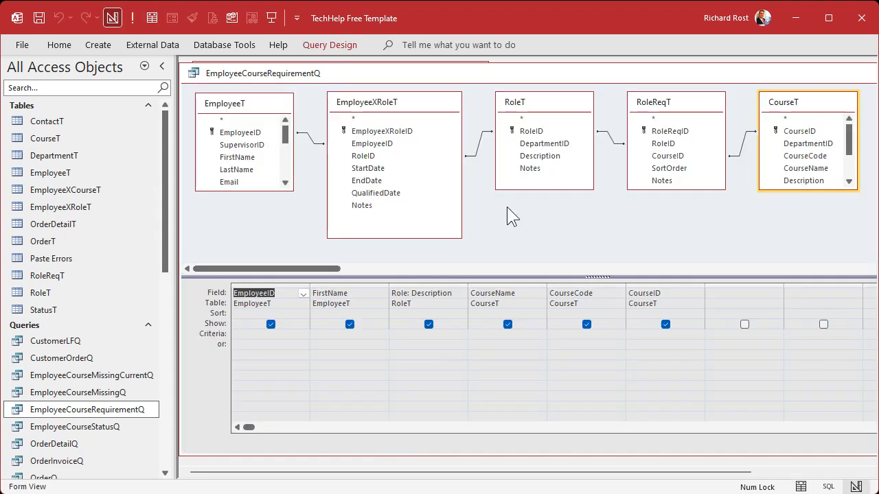
- Trace the tables in the EmployeeCourseRequirementQ design from EmployeeT through EmployeeXRoleT, RoleT and RoleReqT to CourseT
left_click(254, 107)
left_click(403, 106)
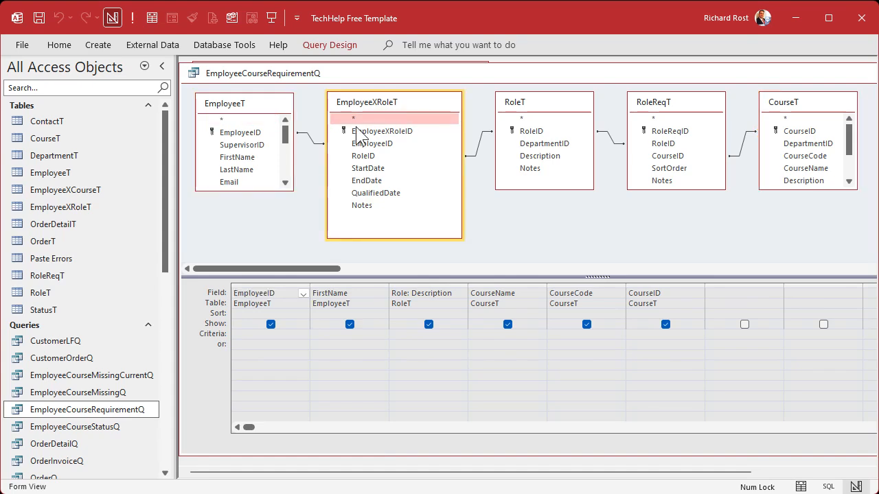
left_click(562, 110)
left_click(646, 104)
left_click(803, 100)
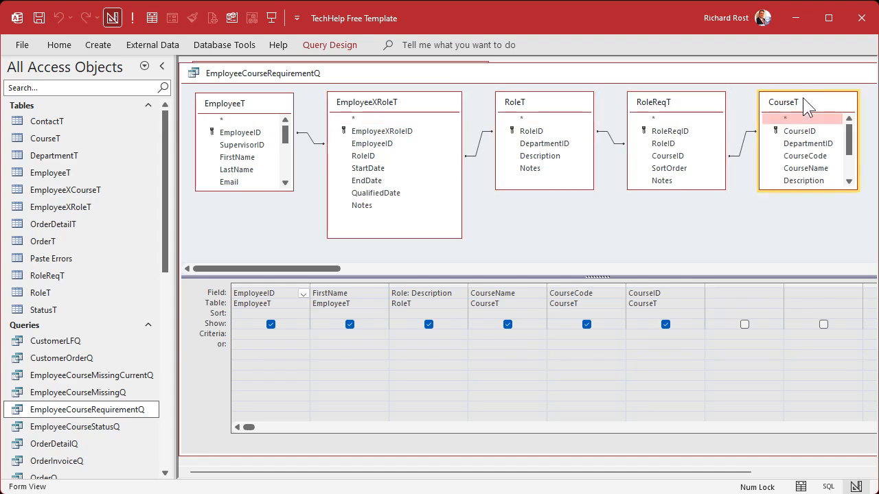
- Run EmployeeCourseRequirementQ again, select all of the fourth employee's rows for review, and close the query
left_click(132, 18)
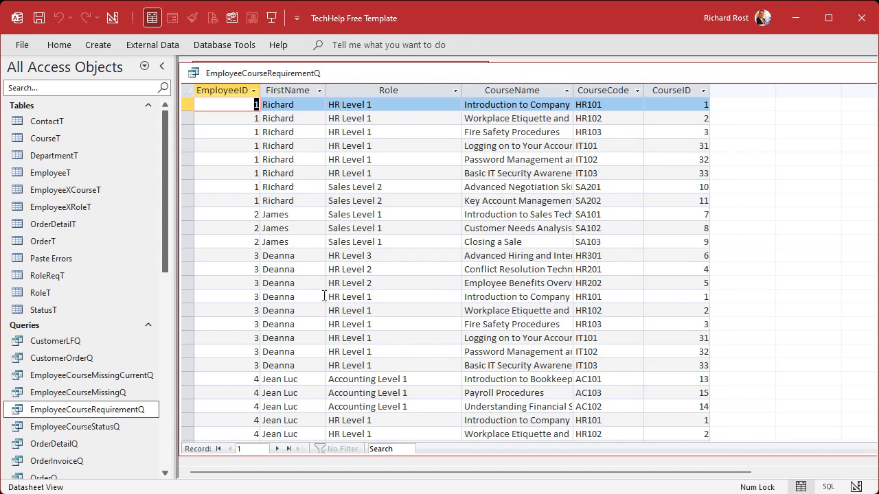
scroll(322, 307, "down", 5)
left_click_drag(190, 175, 177, 292)
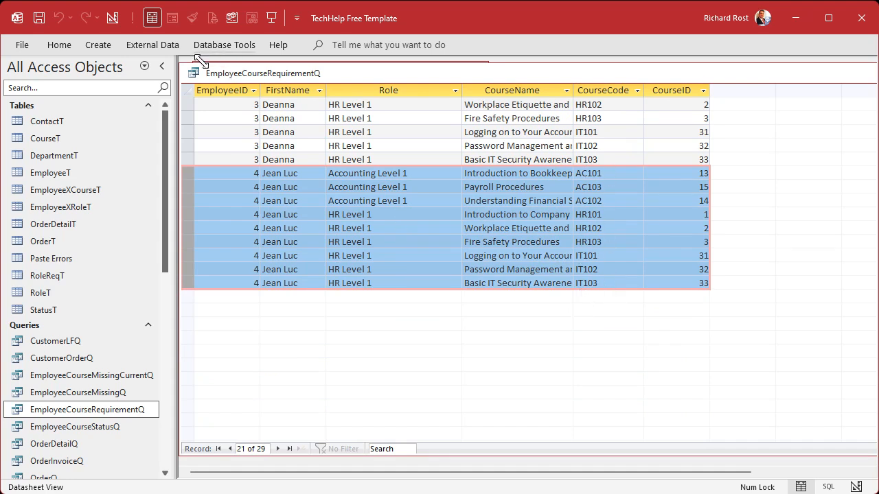
left_click(190, 76)
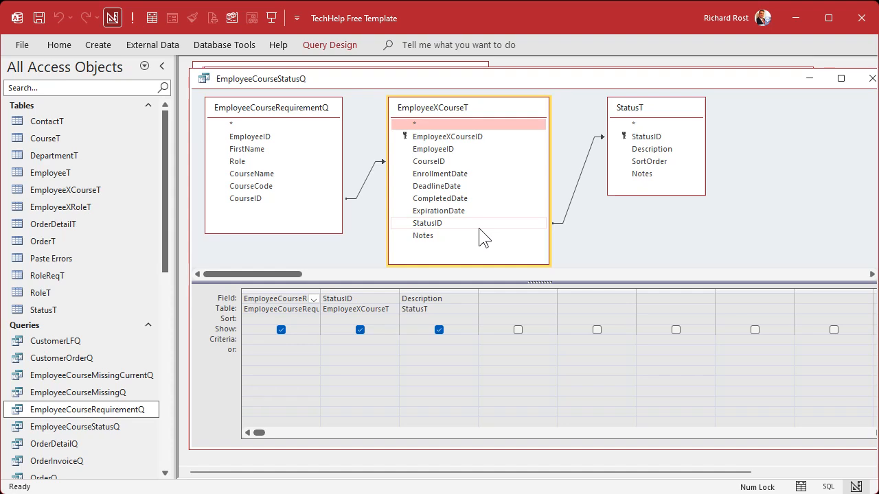
- In EmployeeCourseStatusQ, join EmployeeID from EmployeeCourseRequirementQ to EmployeeXCourseT, including all records from EmployeeCourseRequirementQ and only matching ones from EmployeeXCourseT
left_click(386, 76)
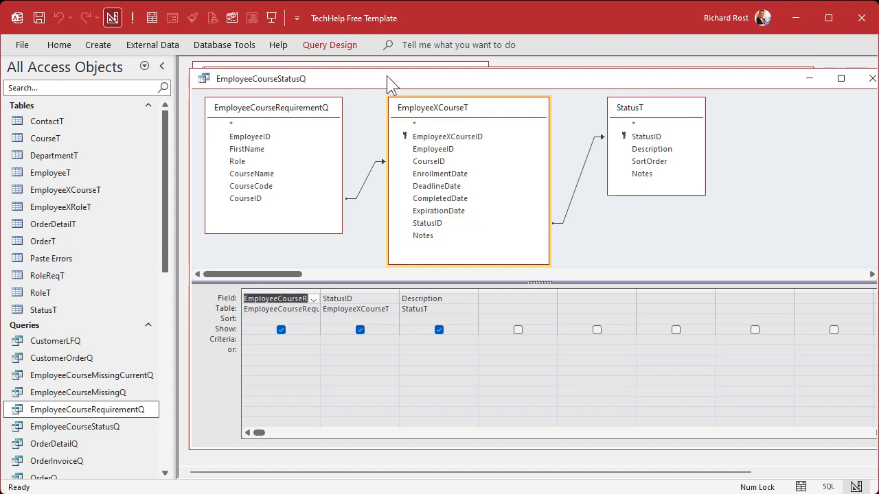
left_click_drag(258, 201, 429, 160)
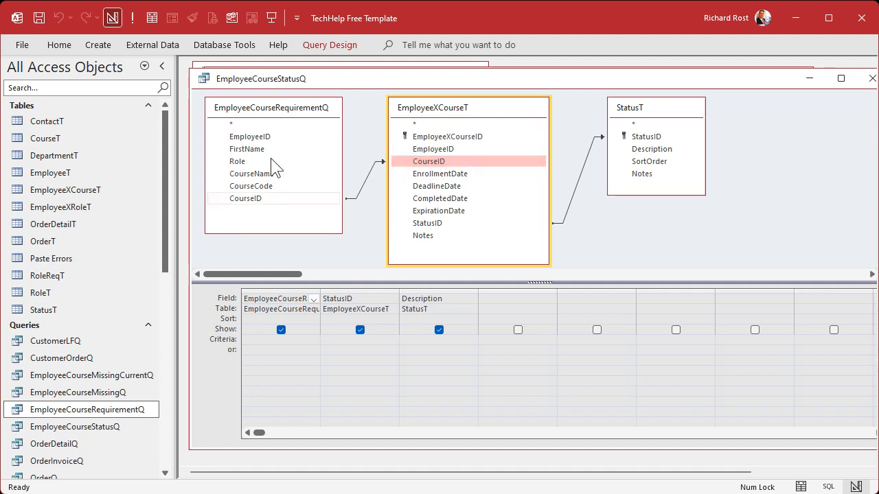
left_click(255, 137)
left_click_drag(254, 138, 453, 156)
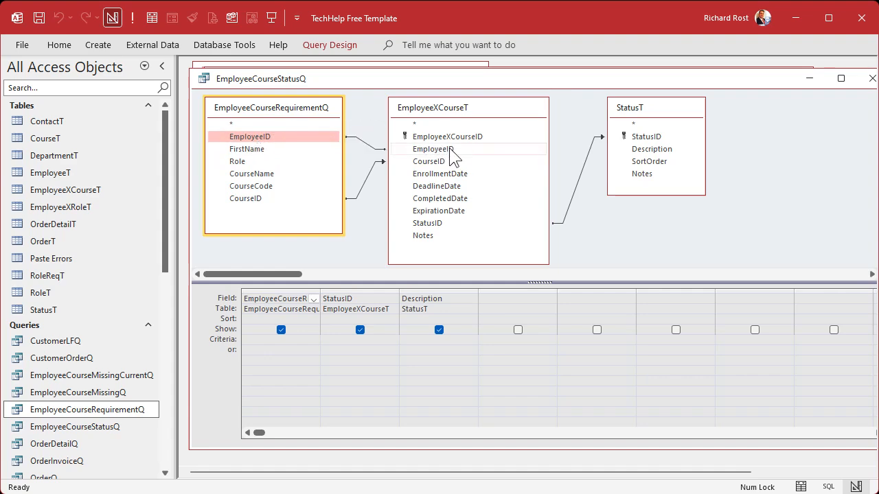
double_click(367, 144)
left_click(308, 213)
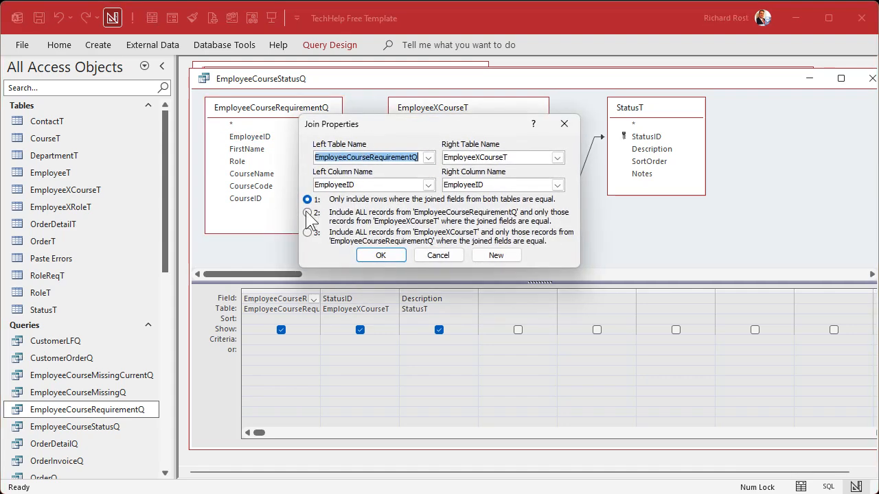
left_click(379, 254)
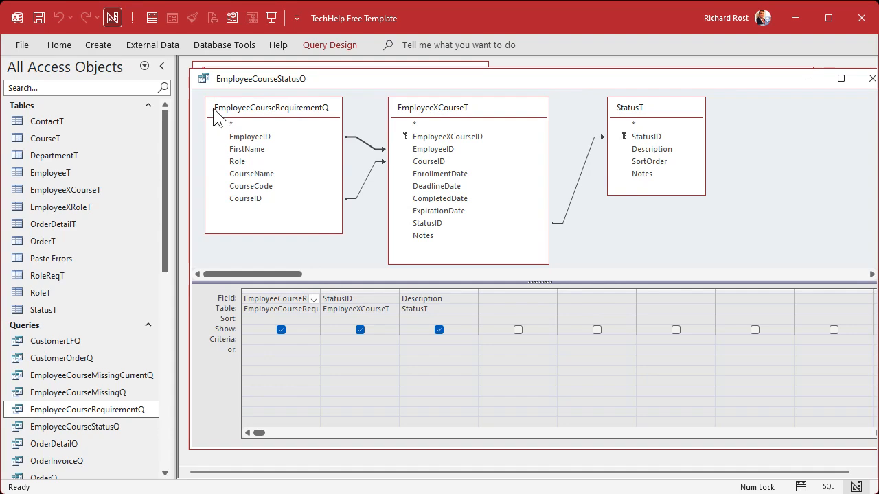
- Review the CourseID and EmployeeID joins between EmployeeCourseRequirementQ and EmployeeXCourseT, and run the query to check the fourth employee's rows
left_click(288, 120)
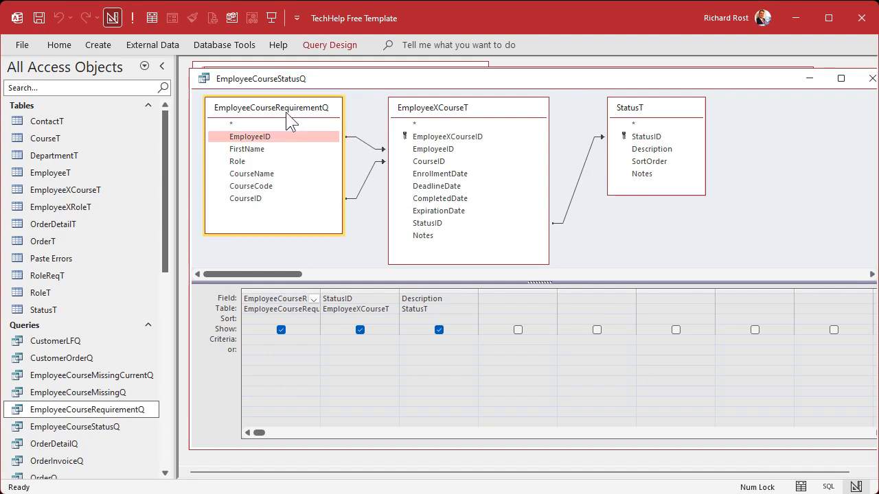
left_click(478, 120)
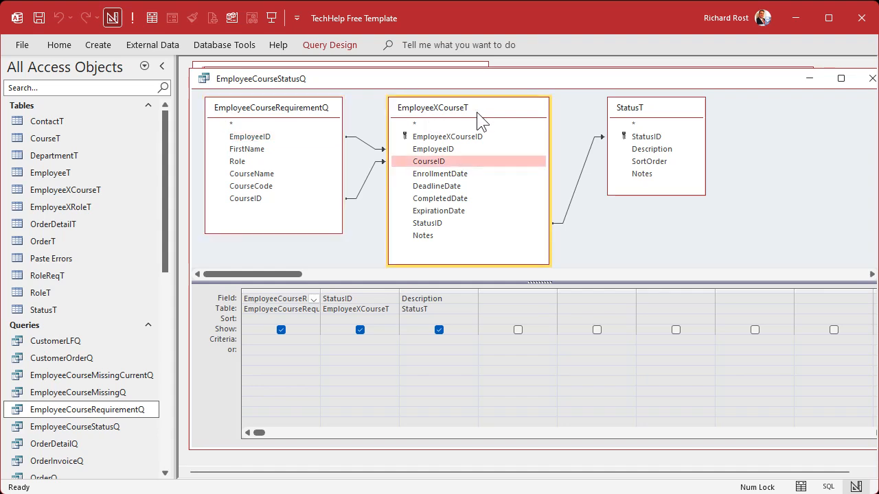
left_click(273, 198)
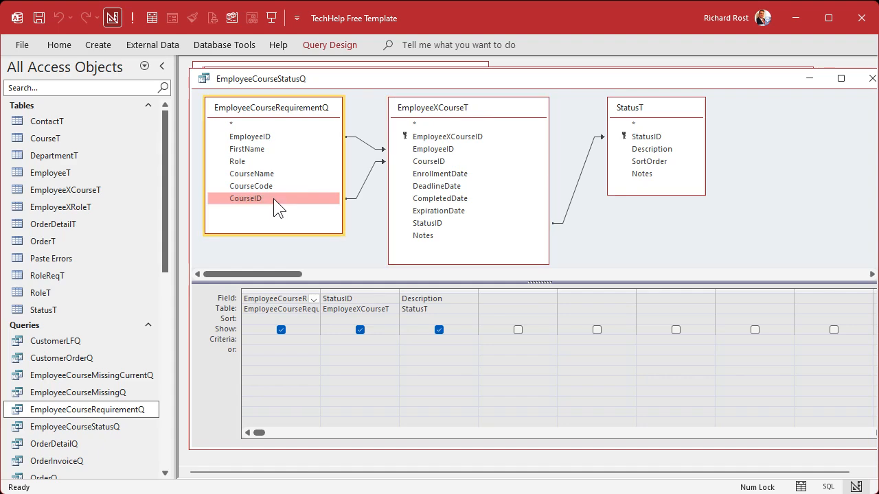
left_click(426, 162)
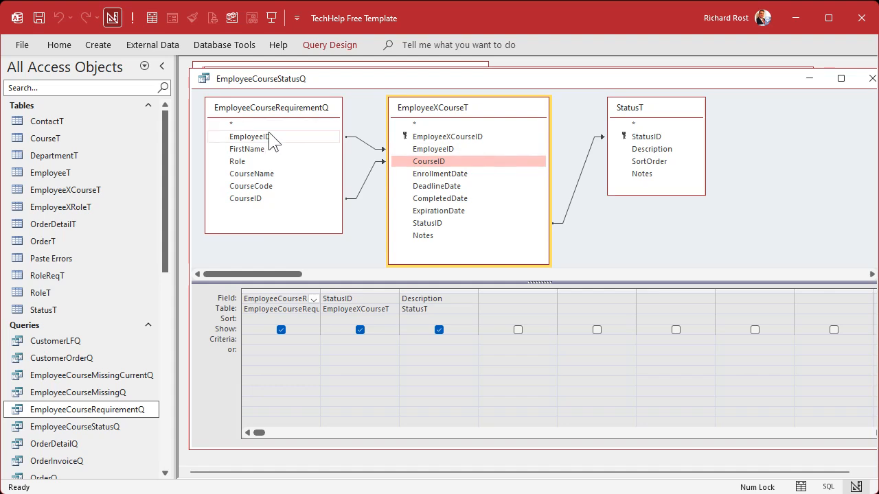
left_click(268, 136)
left_click(420, 149)
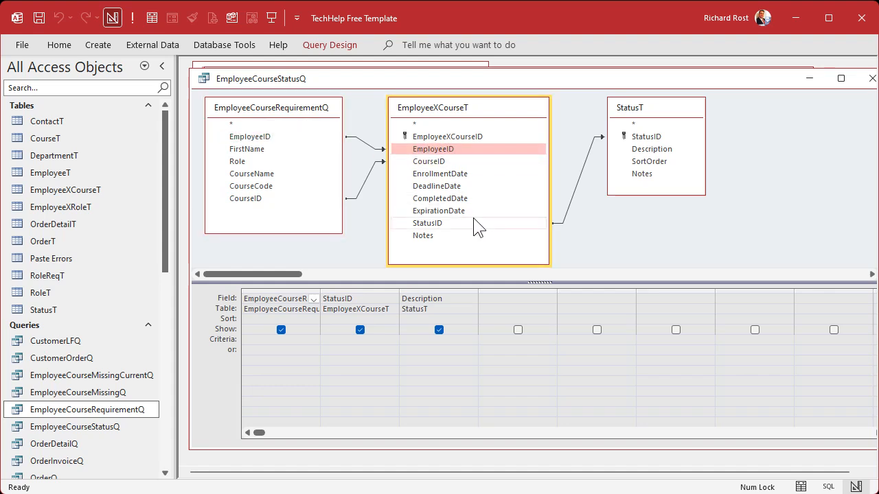
left_click(132, 18)
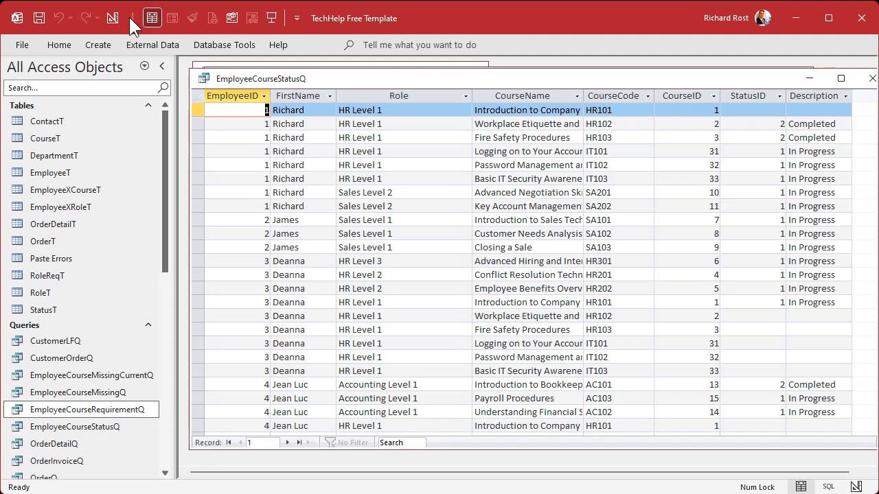
scroll(431, 249, "down", 4)
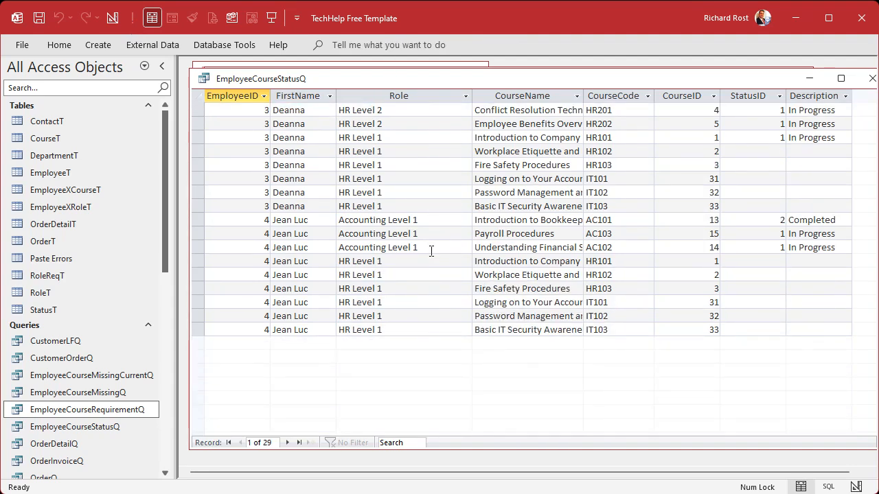
- Check the fourth employee's rows in the EmployeeCourseStatusQ results for courses with blank StatusID and Description values
left_click_drag(196, 220, 197, 349)
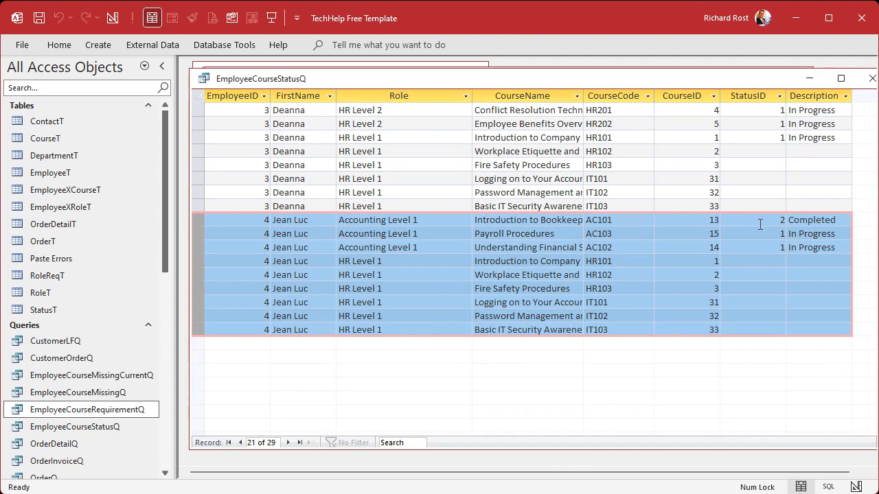
left_click(760, 261)
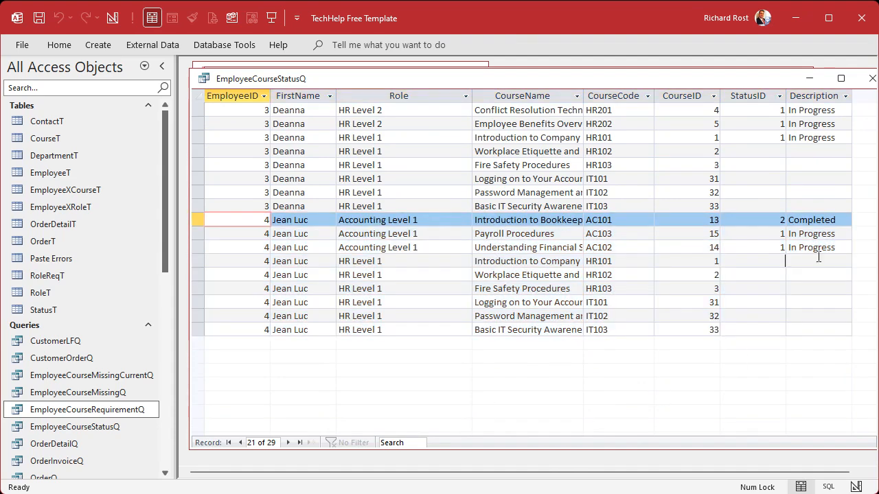
left_click_drag(771, 270, 821, 331)
left_click(822, 275)
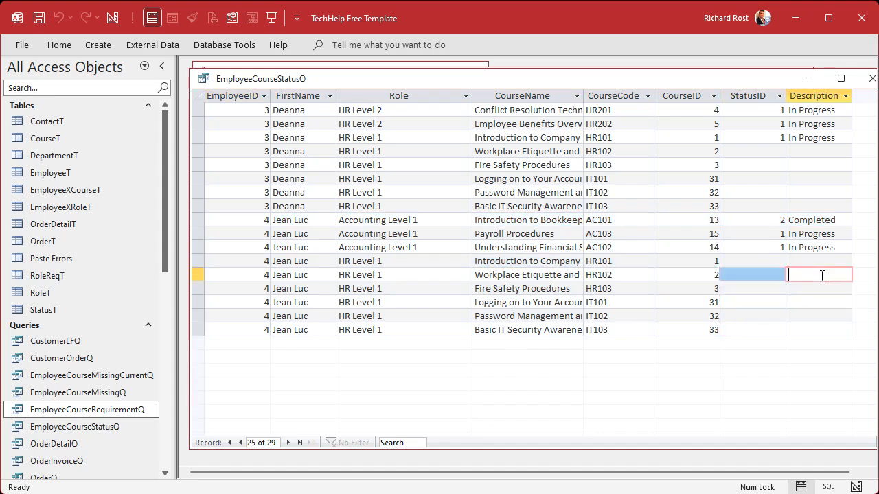
left_click(779, 260)
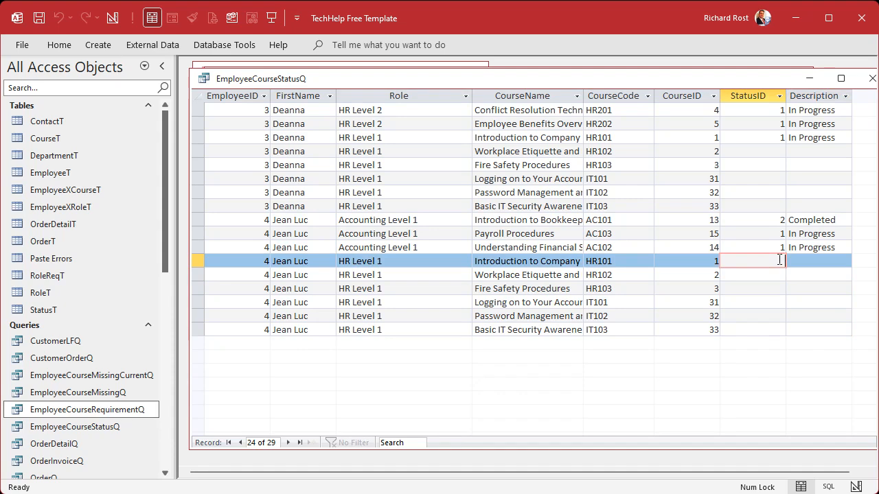
- Return EmployeeCourseStatusQ to design view, review the EmployeeID join to EmployeeXCourseT, and close the query
left_click(112, 18)
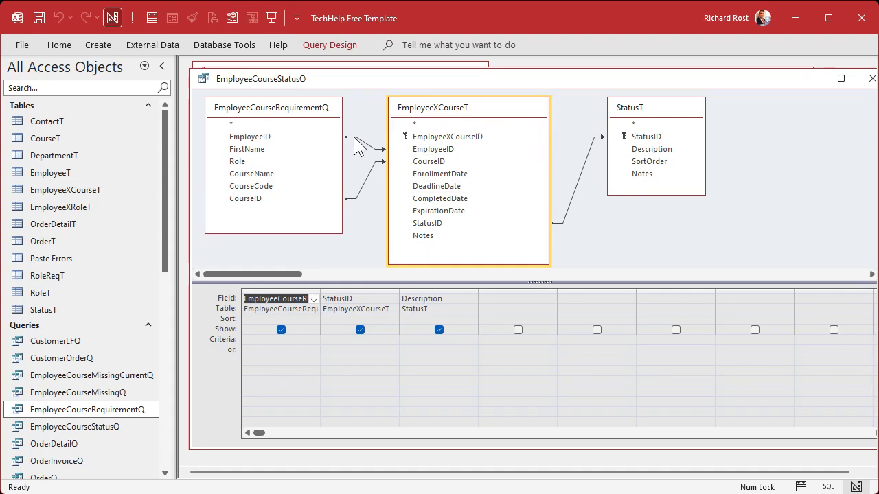
left_click(252, 138)
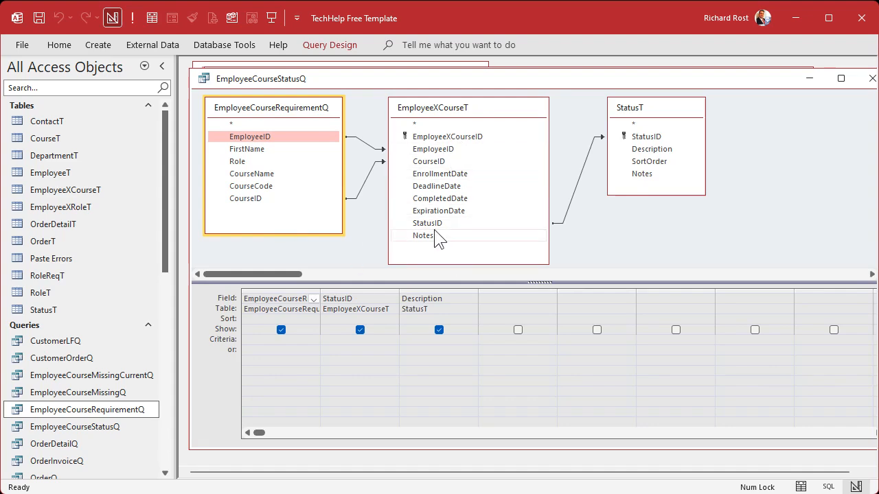
left_click(636, 242)
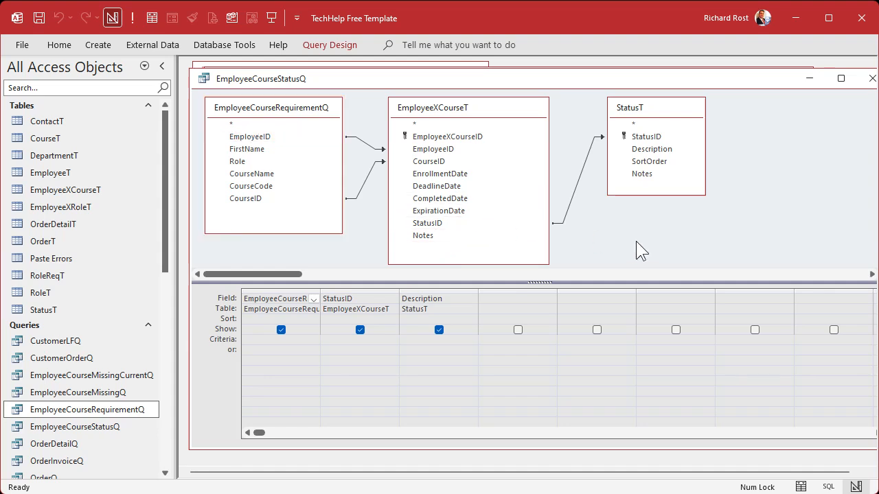
left_click(870, 78)
- Run EmployeeCourseMissingQ, select all of the fourth employee's rows for review, and close the query
left_click(103, 393)
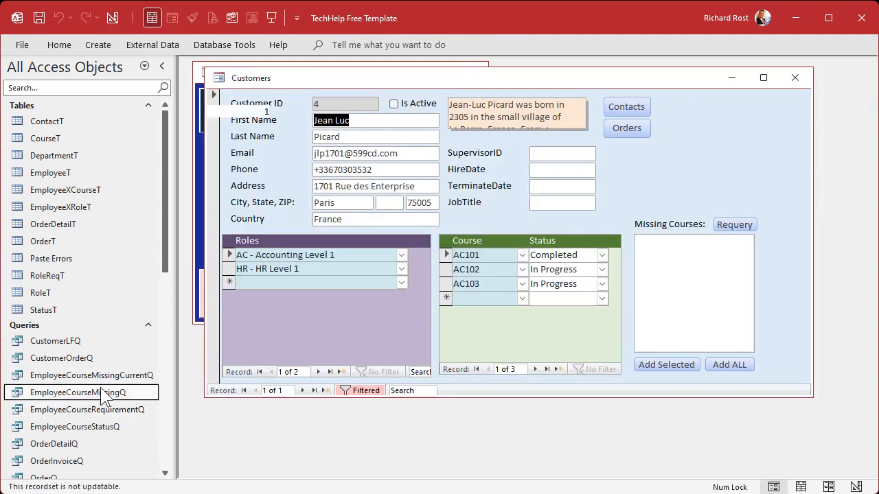
double_click(103, 393)
left_click_drag(198, 193, 197, 262)
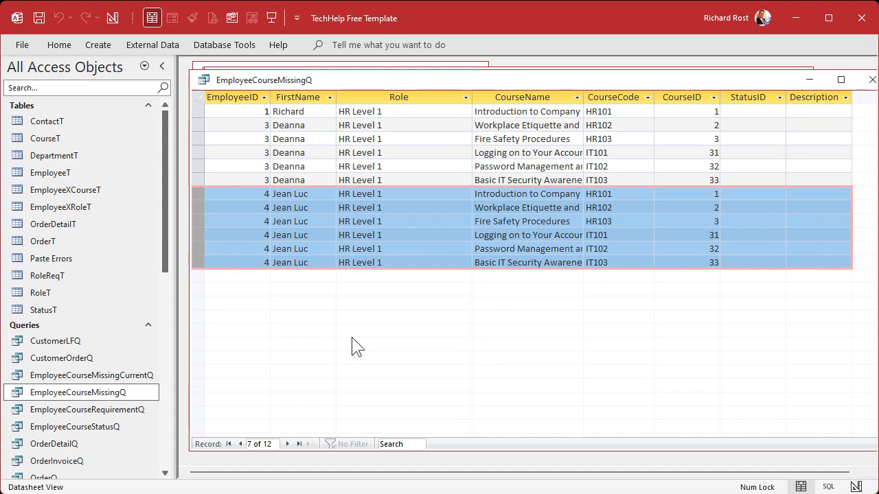
left_click(872, 80)
- Requery the fourth employee's Missing Courses list, reopen that employee's form, and check the first employee's form the same way
left_click(732, 225)
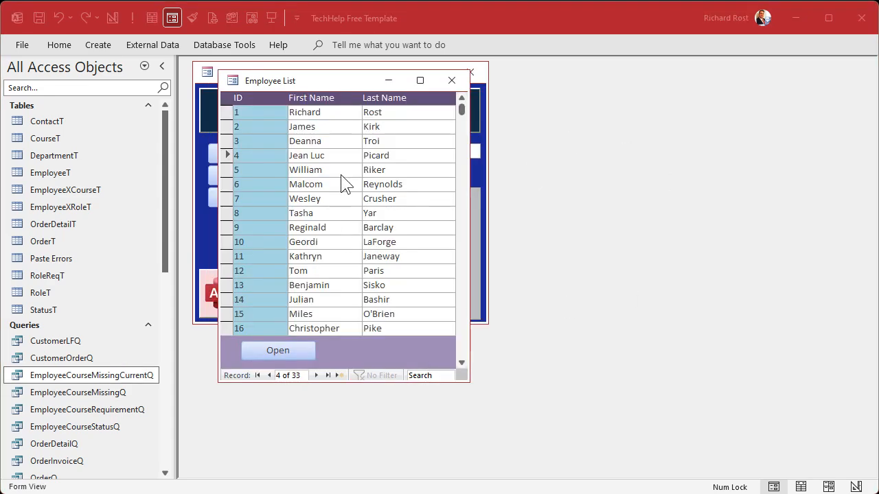
double_click(266, 156)
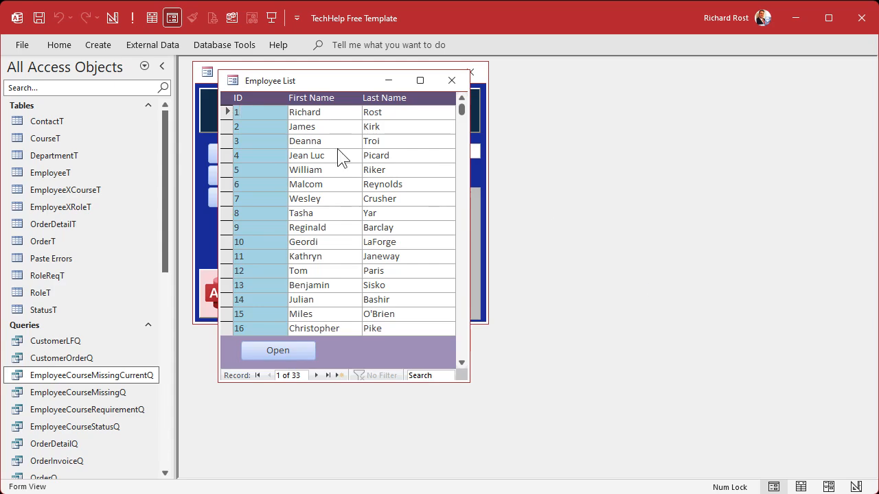
double_click(240, 112)
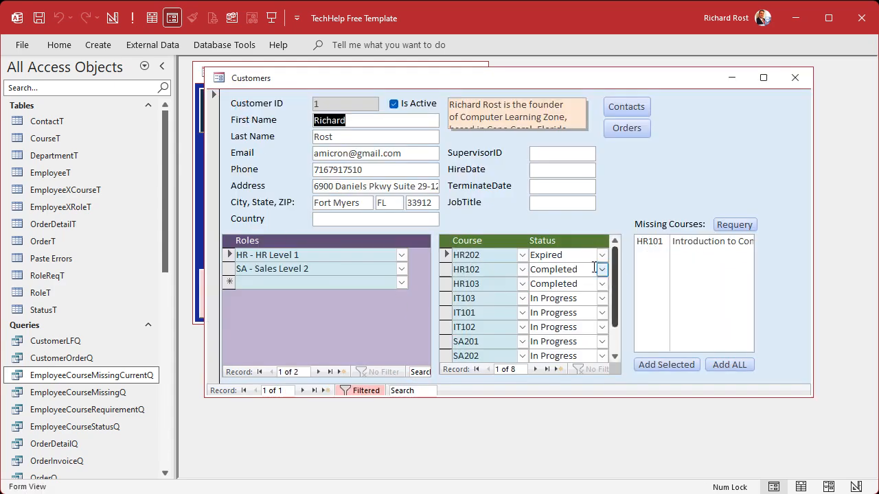
left_click(795, 77)
- Add the HR - HR Level 1 role to the second employee in the list and requery the Missing Courses list
double_click(280, 126)
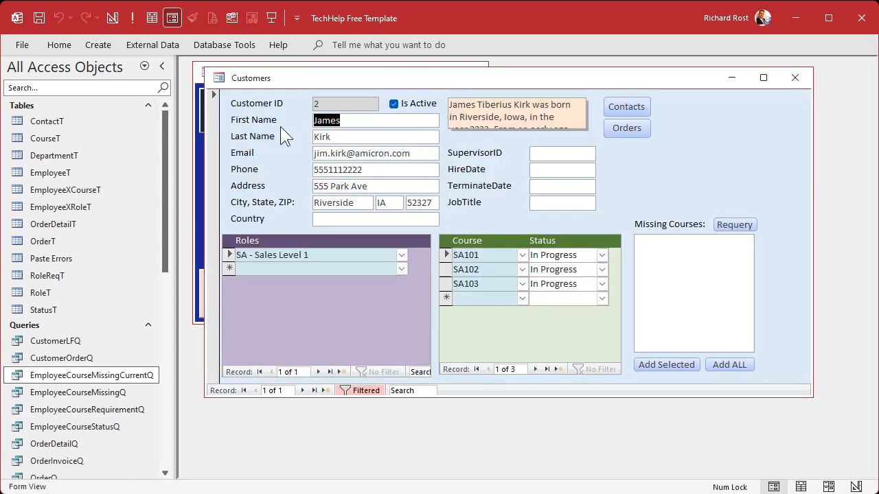
left_click(401, 269)
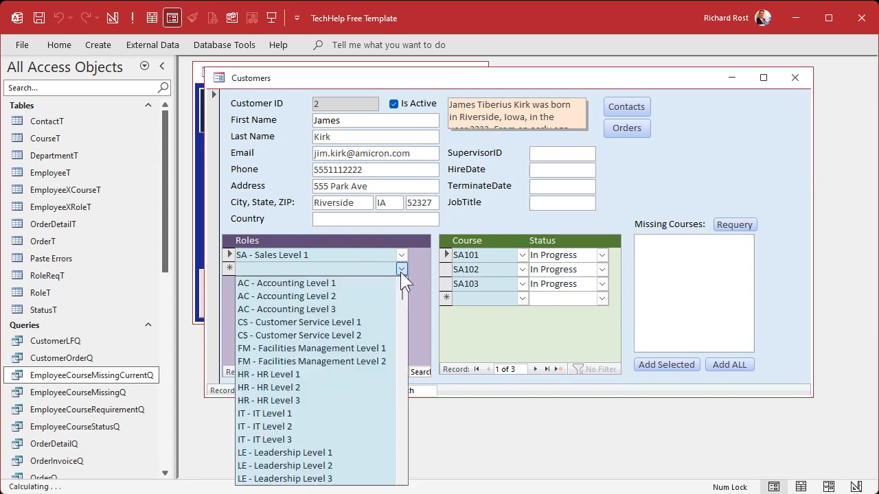
left_click(322, 374)
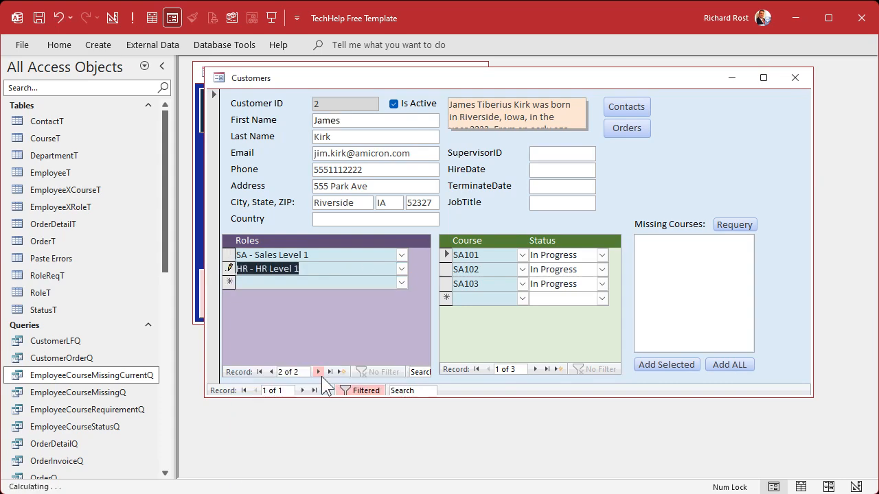
left_click(331, 282)
left_click(743, 227)
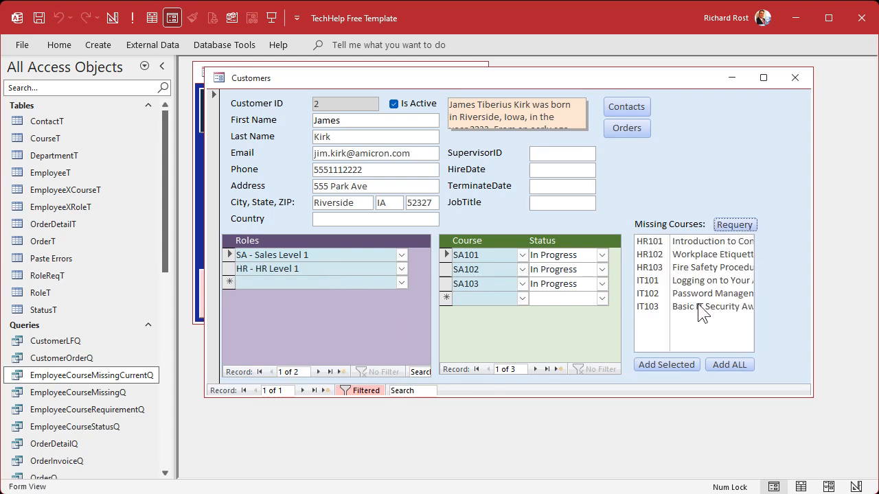
- Switch from the second employee's form to the third employee's, review the Missing Courses list, and close the form
left_click(794, 77)
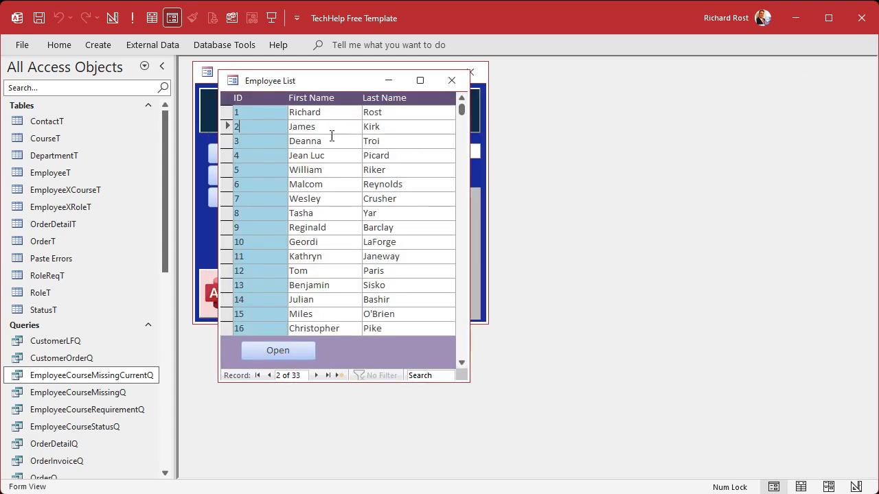
double_click(263, 143)
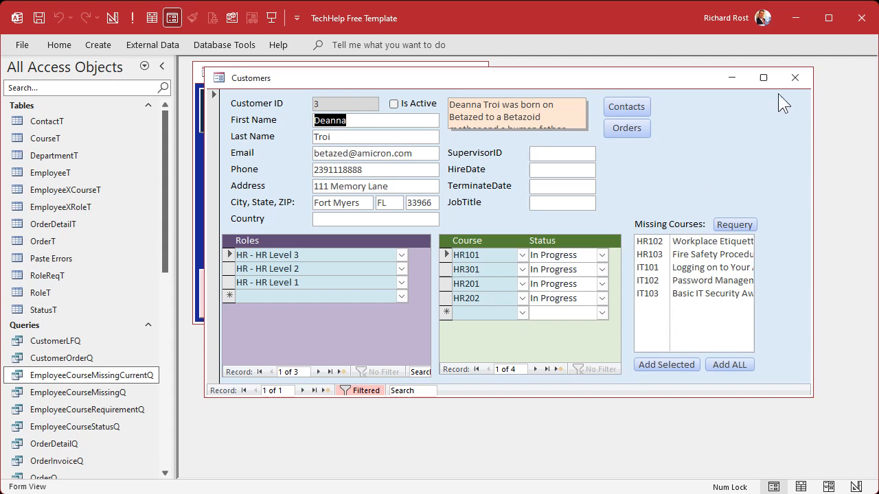
left_click(795, 77)
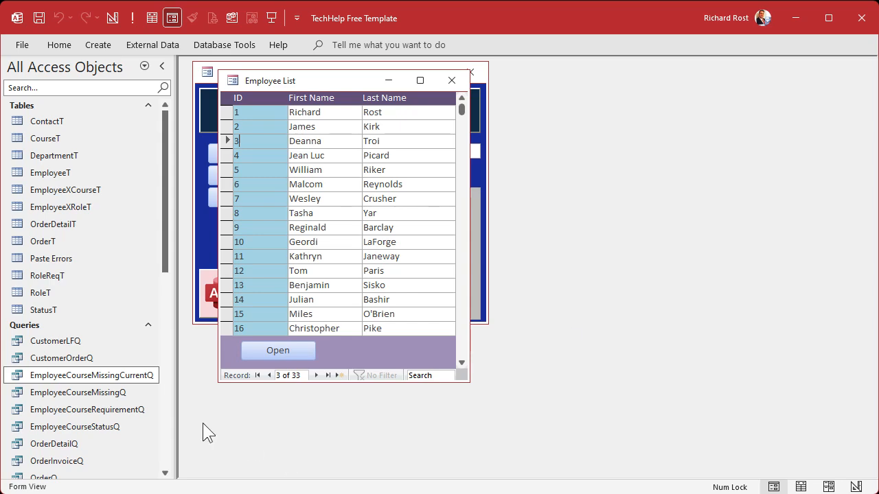
- Run EmployeeCourseMissingQ and review the FirstName and EmployeeID columns across the different employees' rows
left_click(112, 376)
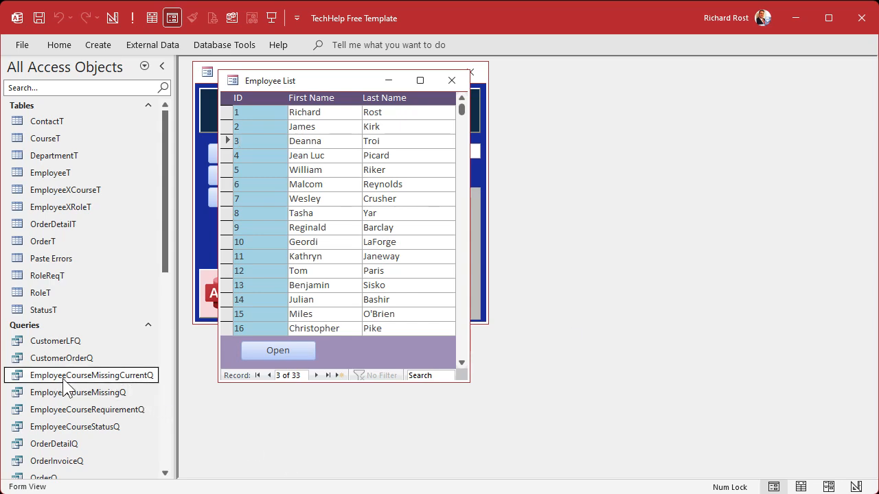
left_click(117, 394)
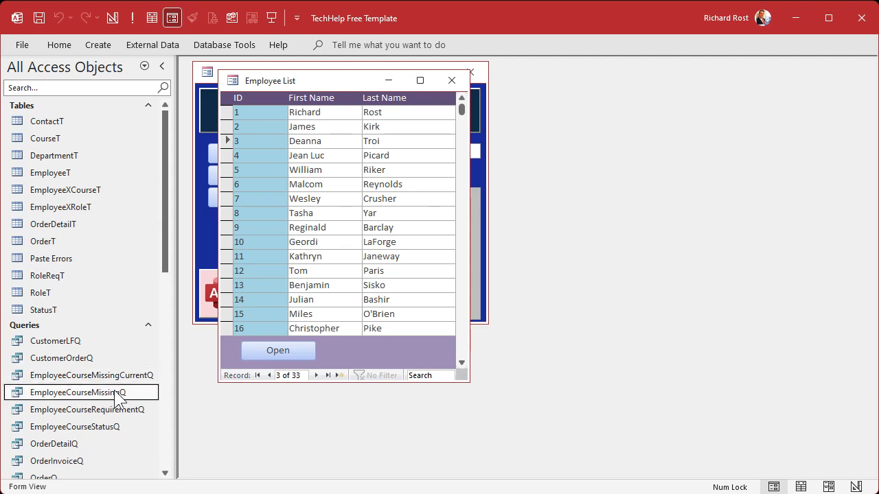
double_click(116, 393)
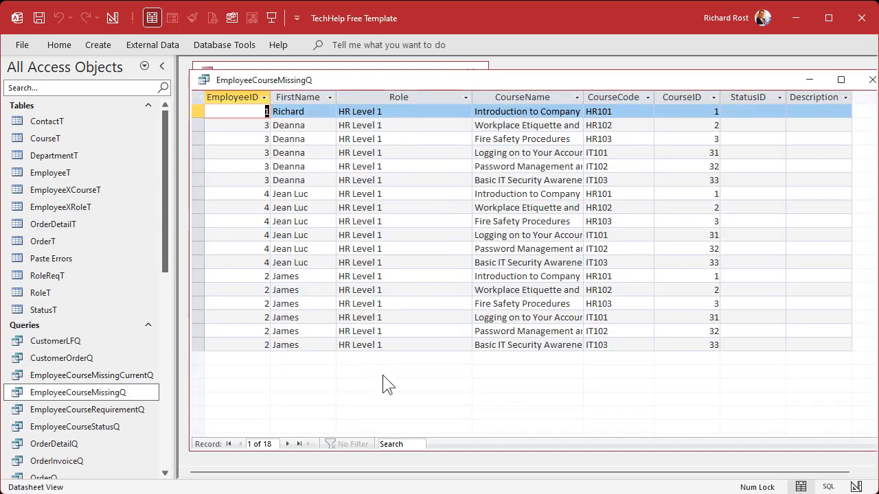
left_click(276, 114)
left_click(311, 125)
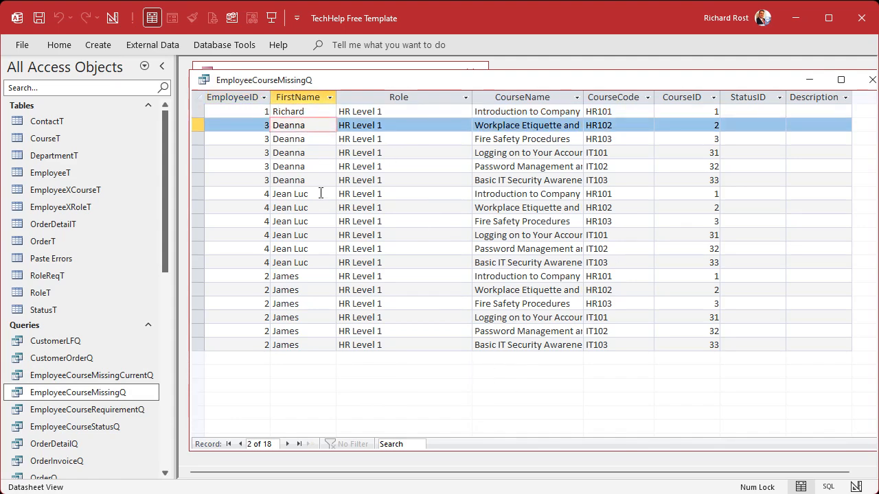
left_click(327, 194)
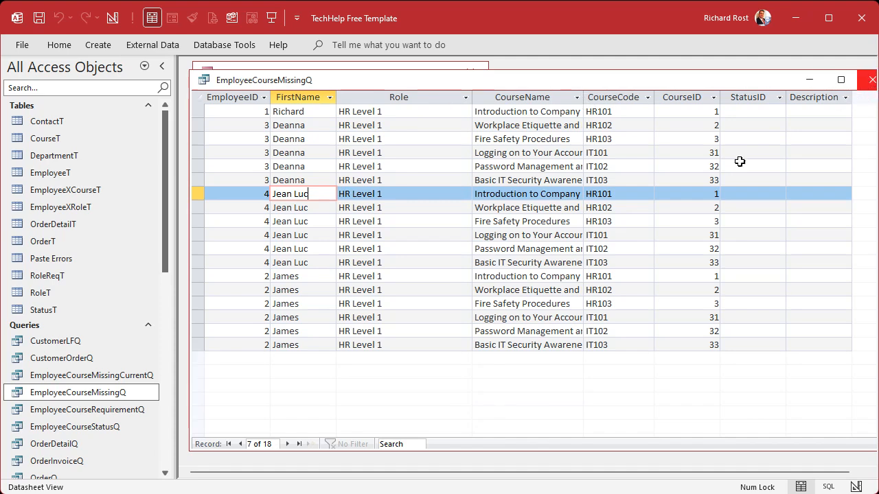
left_click(299, 97)
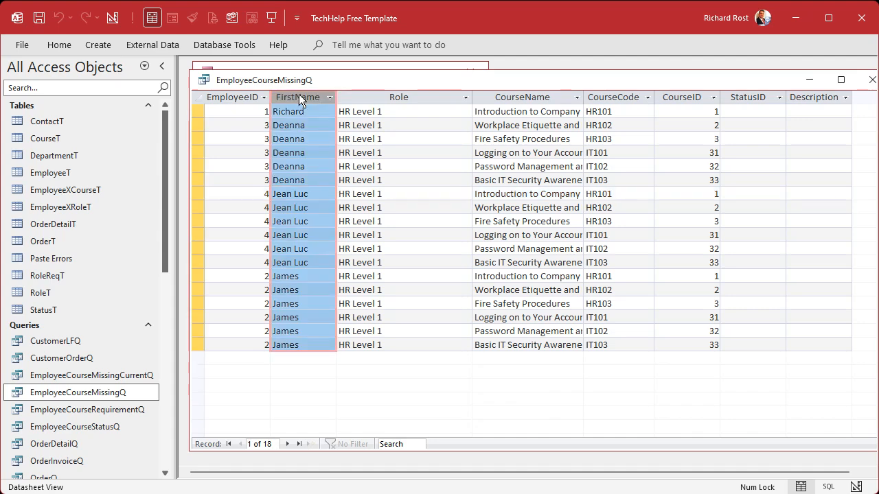
left_click(241, 97)
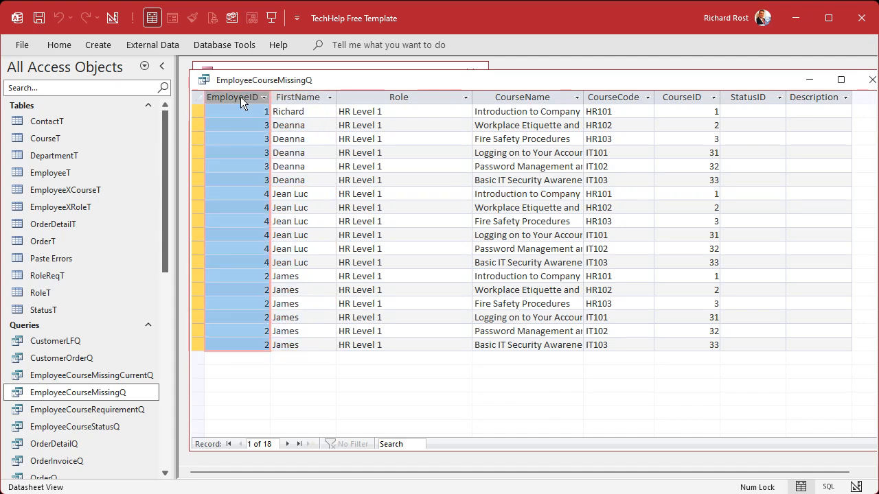
- Inspect the design of EmployeeCourseMissingQ, widening the EmployeeCourseStatusQ.* column and locating FirstName in the source query, and close it
right_click(361, 77)
left_click(407, 147)
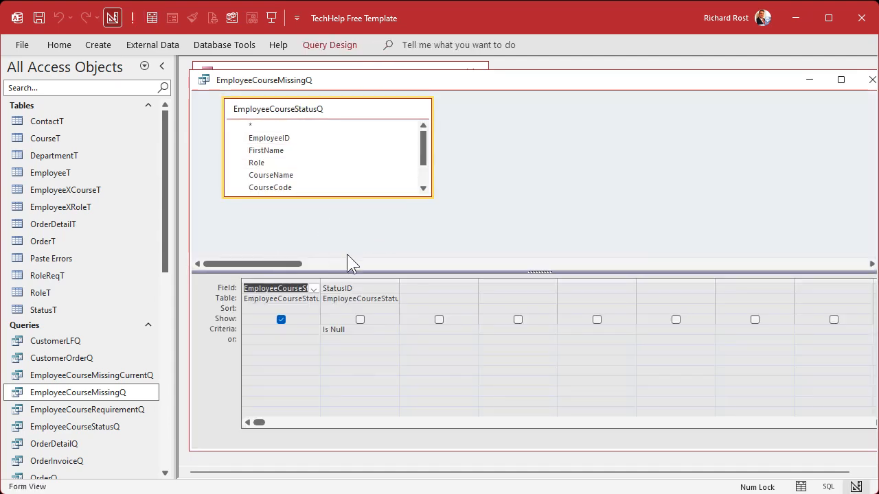
left_click(308, 125)
left_click_drag(323, 274, 363, 280)
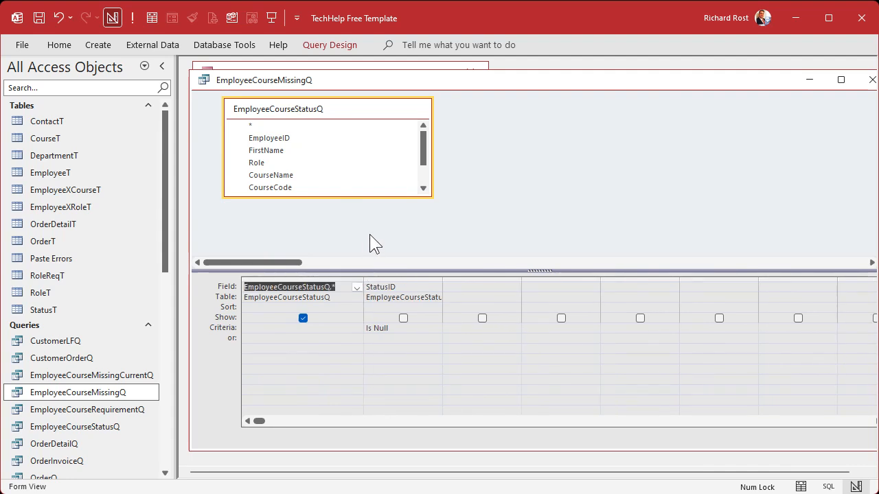
left_click(285, 150)
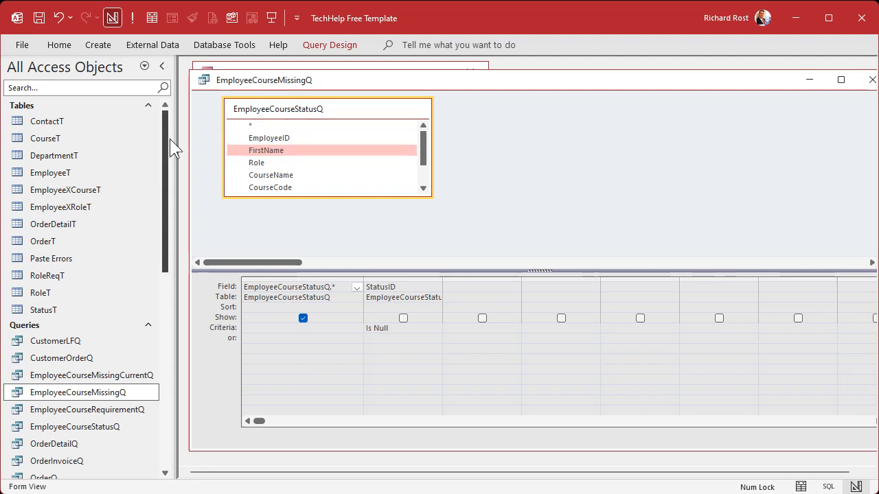
left_click(513, 180)
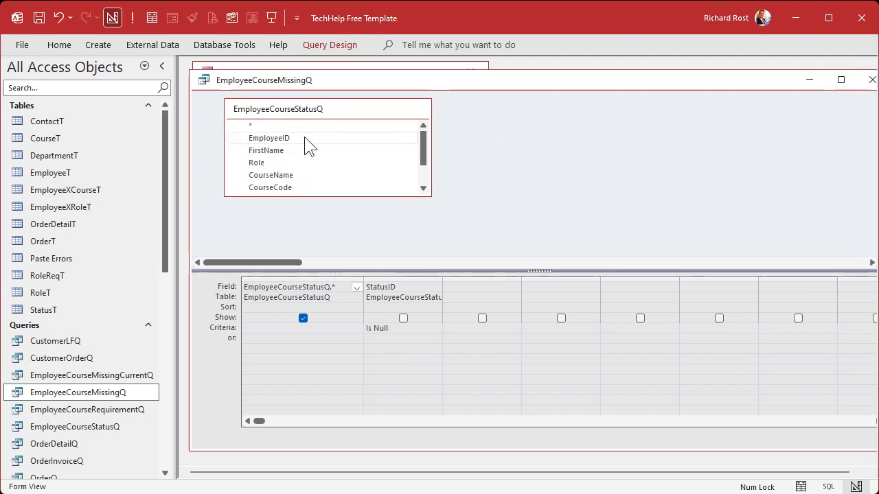
left_click(280, 153)
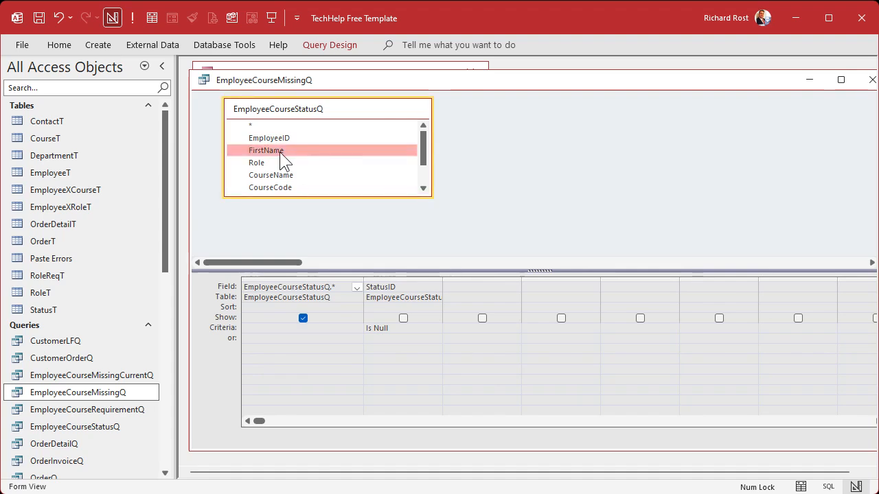
left_click(870, 80)
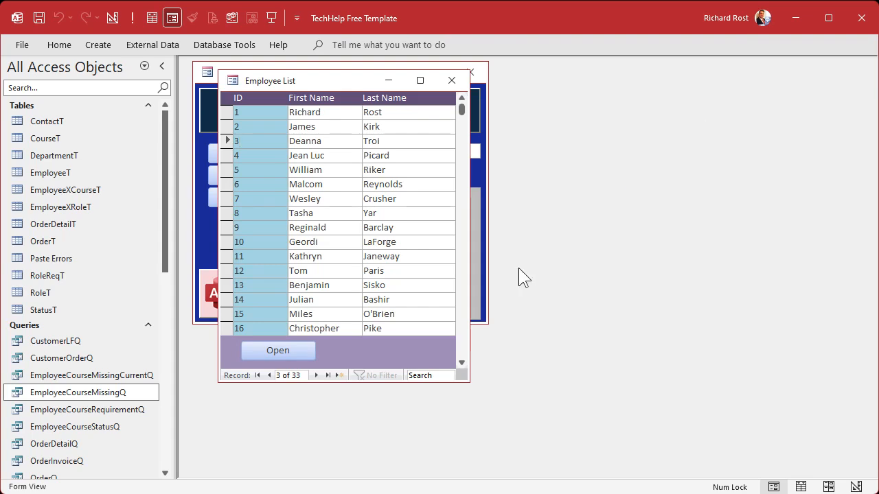
- Open EmployeeCourseStatusQ in design view and widen its first column to fit the full EmployeeCourseRequirementQ.* field
left_click(94, 426)
right_click(96, 427)
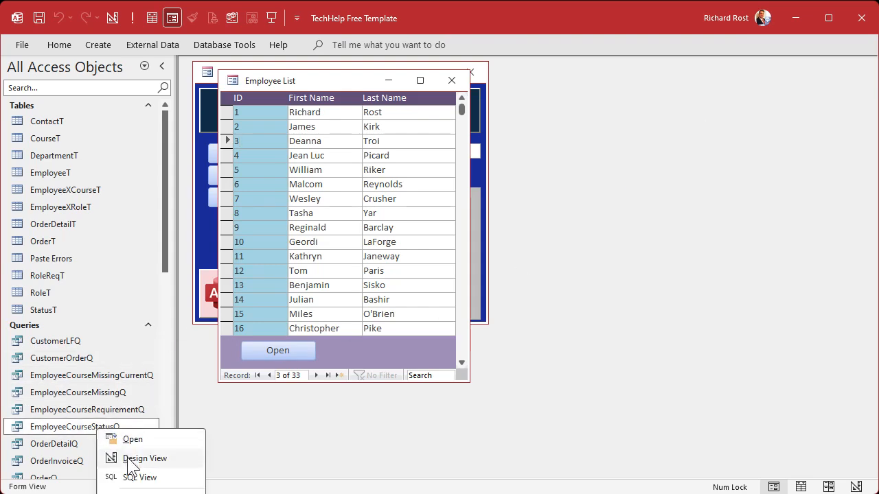
left_click(147, 457)
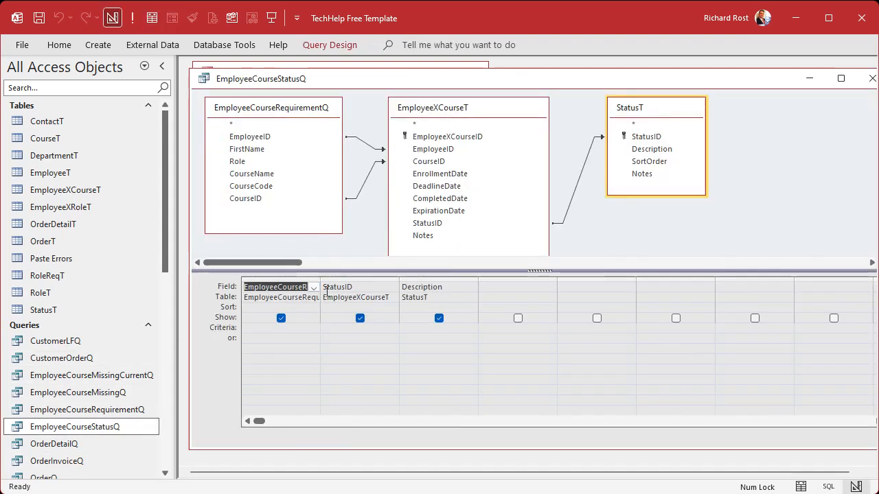
double_click(320, 279)
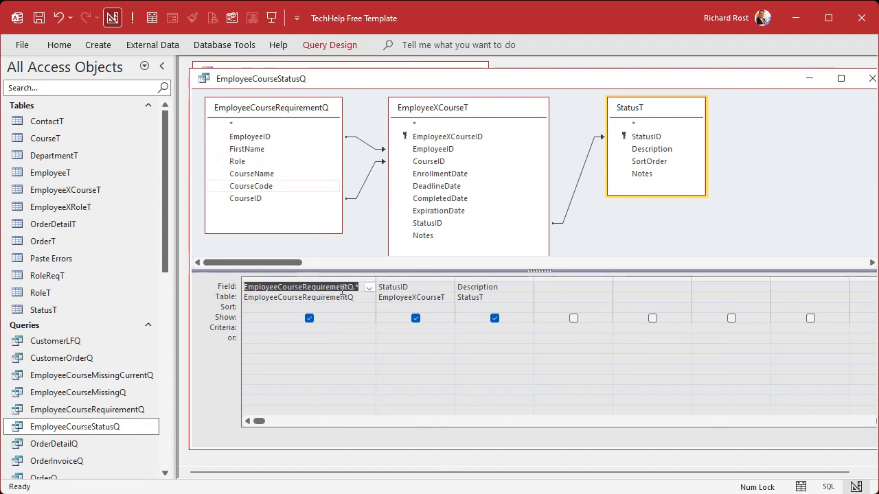
- Add LastName from EmployeeT to EmployeeCourseRequirementQ, position it directly after FirstName, and close the query
left_click(871, 79)
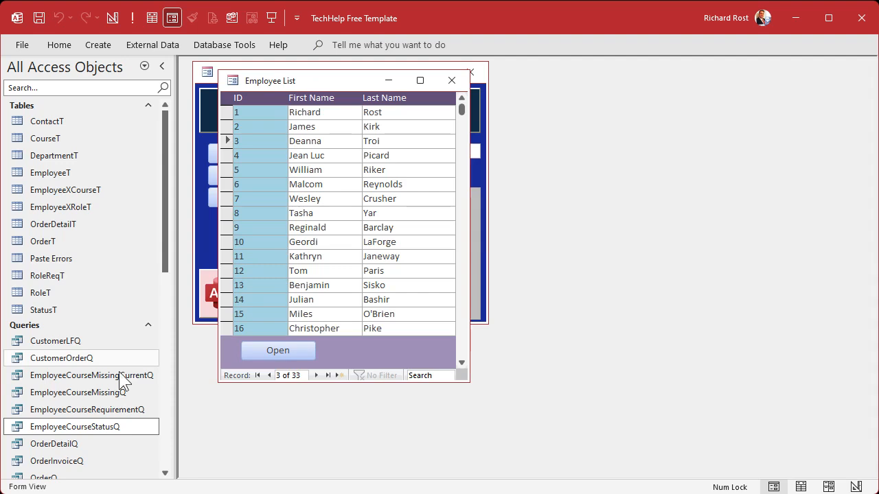
right_click(96, 411)
left_click(139, 438)
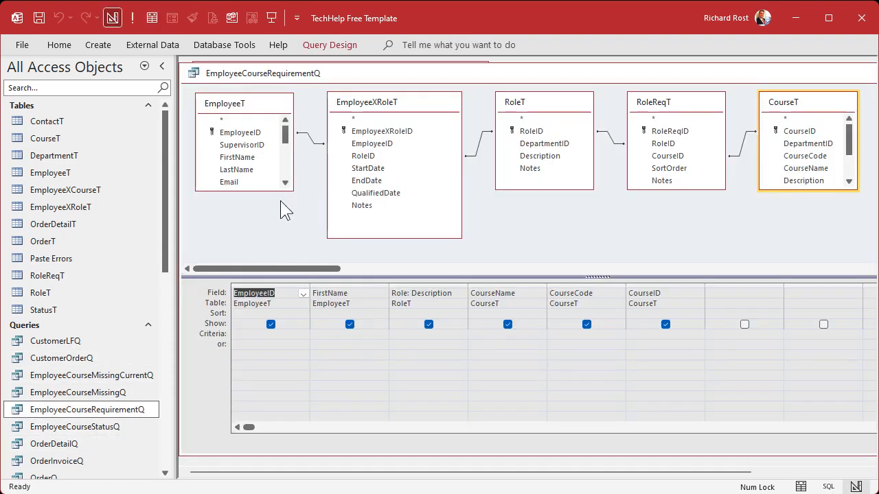
double_click(237, 170)
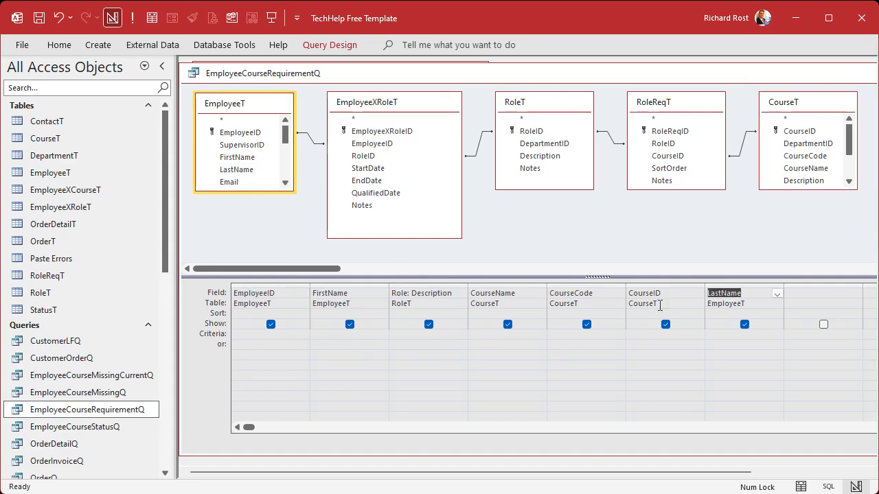
left_click(733, 288)
left_click_drag(733, 288, 412, 283)
left_click(513, 238)
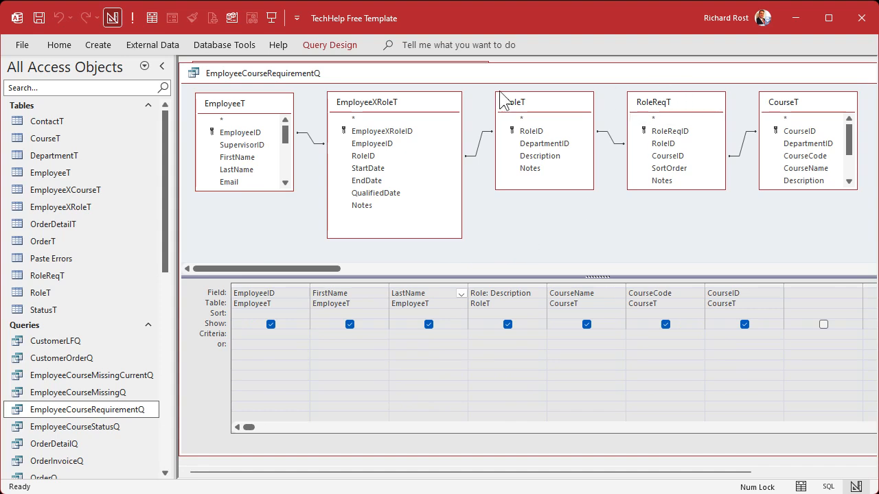
double_click(194, 74)
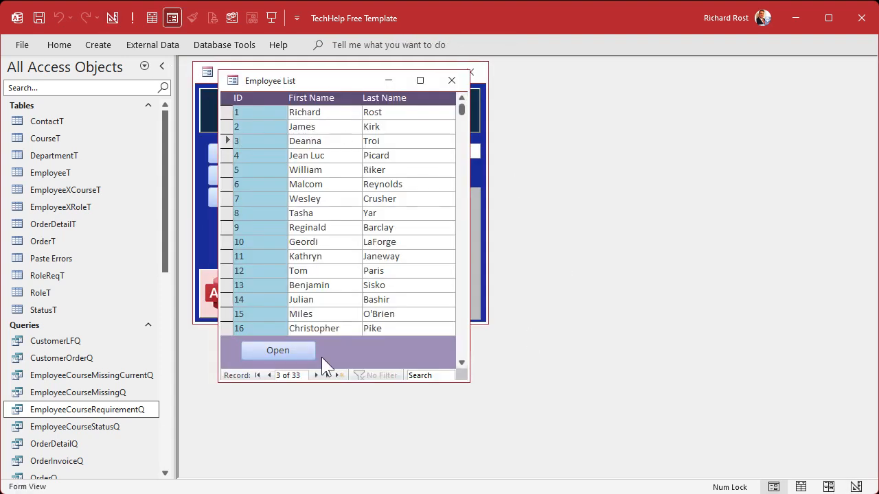
- Run EmployeeCourseMissingQ to check the LastName column beside FirstName, and close it
double_click(104, 399)
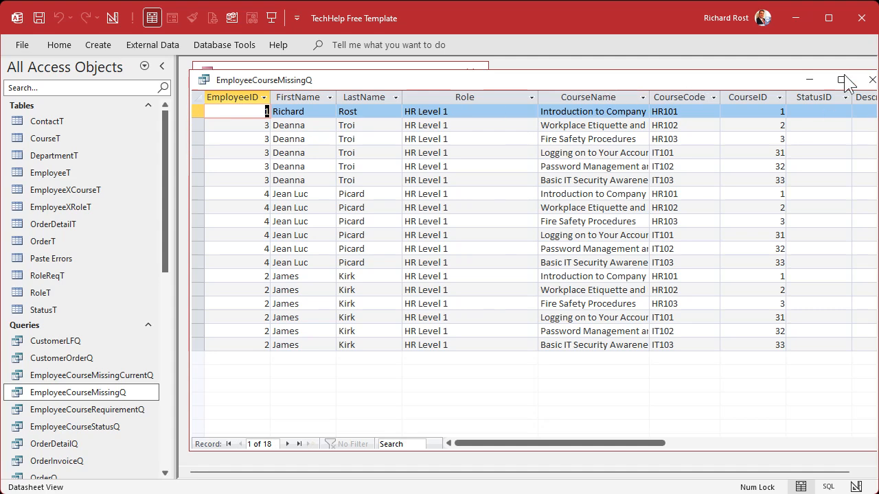
left_click(870, 79)
- Duplicate the _BlankR report under the name EmployeeMissingCourseR
scroll(122, 329, "down", 1)
scroll(122, 329, "down", 13)
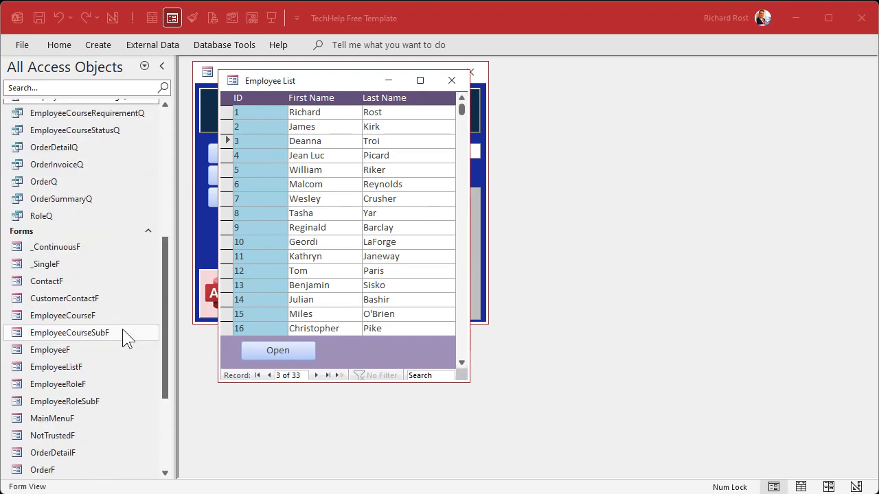
left_click(66, 374)
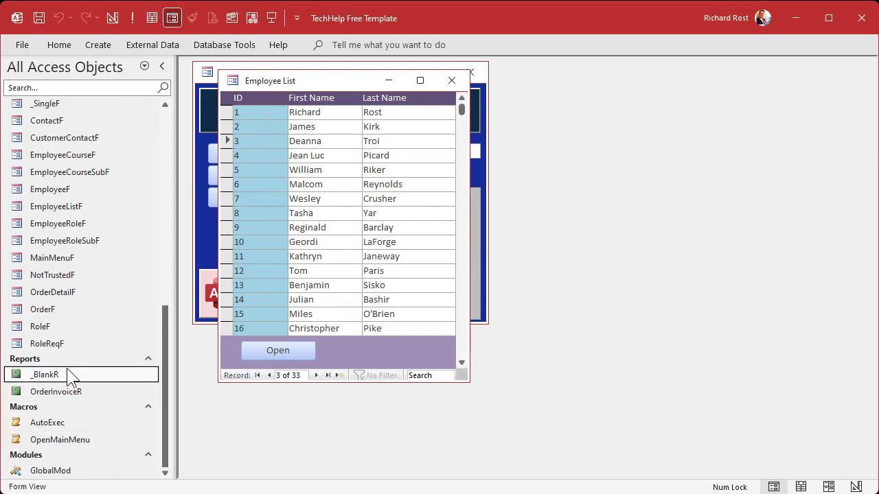
key("ctrl+c")
key("ctrl+v")
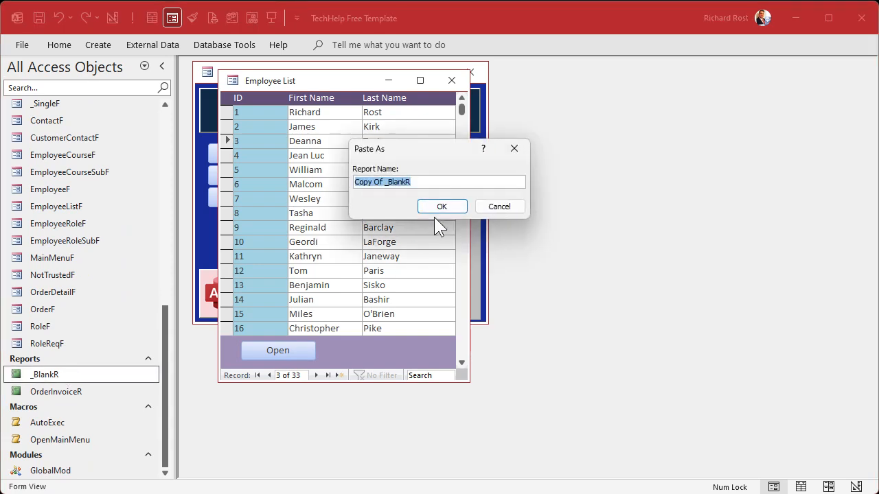
type("EmployeeMissingCourseR")
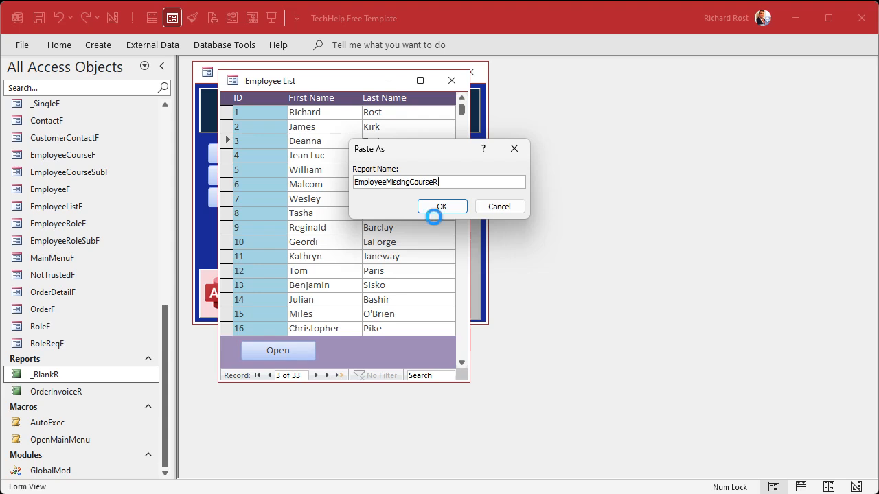
left_click(433, 214)
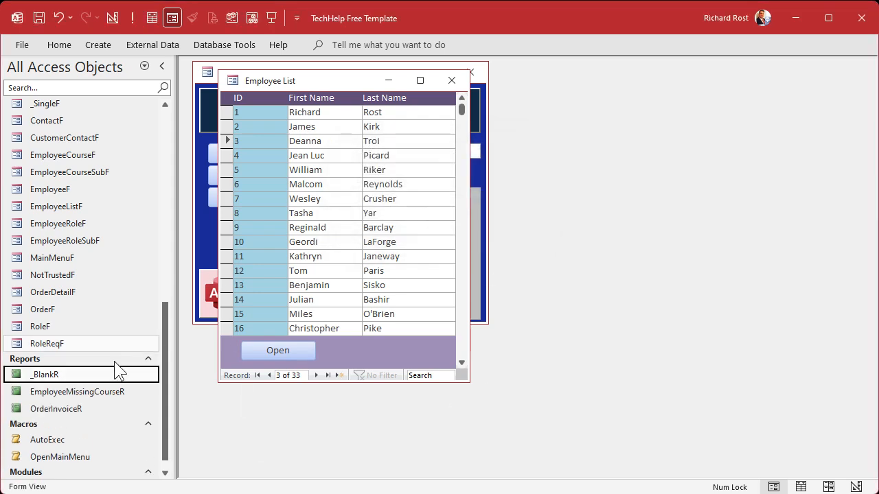
- Locate EmployeeCourseMissingQ among the queries as the report's source, and open EmployeeMissingCourseR in design view
left_click(92, 396)
left_click_drag(165, 390, 172, 220)
left_click(95, 276)
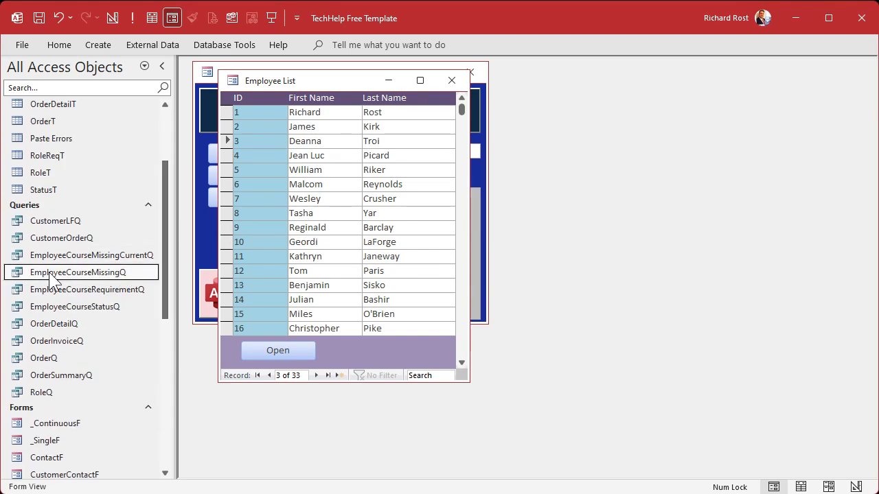
left_click_drag(165, 259, 165, 453)
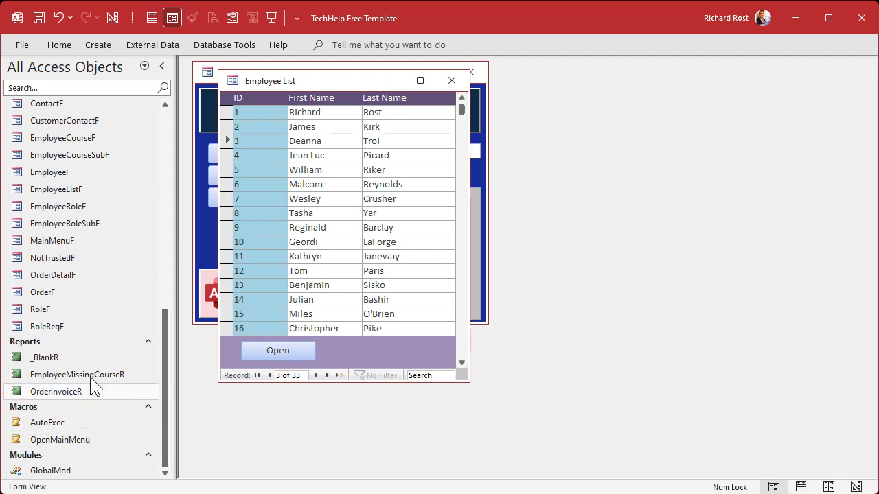
right_click(90, 377)
left_click(144, 420)
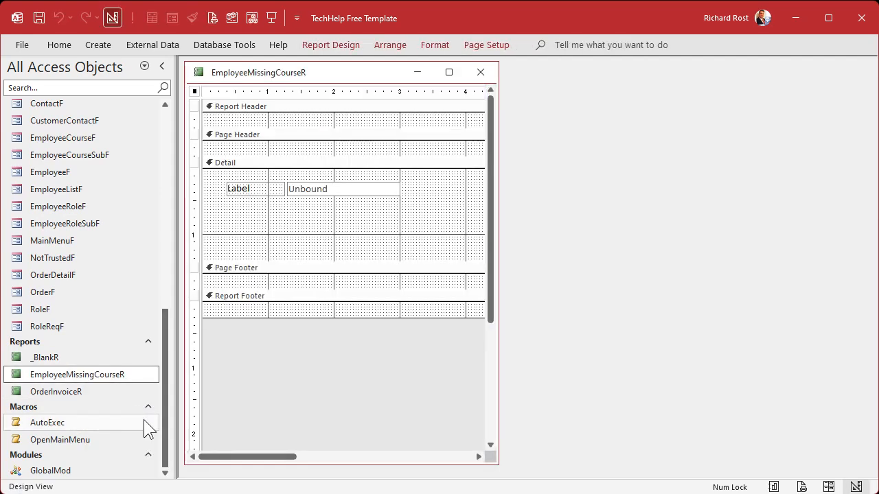
- Set the report's Record Source to EmployeeCourseMissingQ, widening the property sheet to read it, and close the sheet
double_click(194, 91)
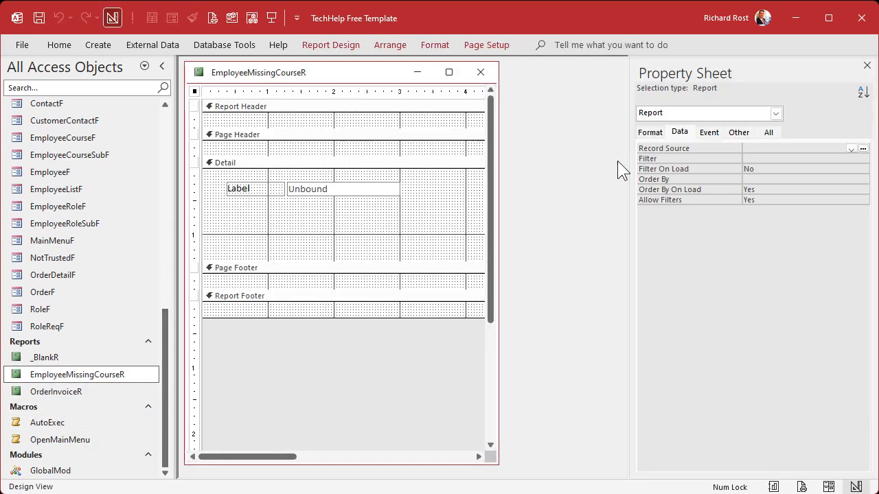
left_click_drag(628, 172, 572, 172)
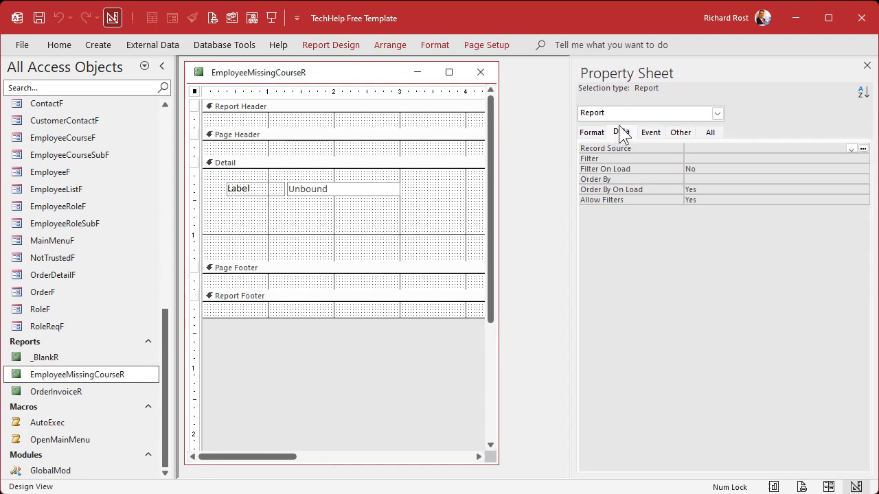
left_click(710, 148)
left_click(851, 148)
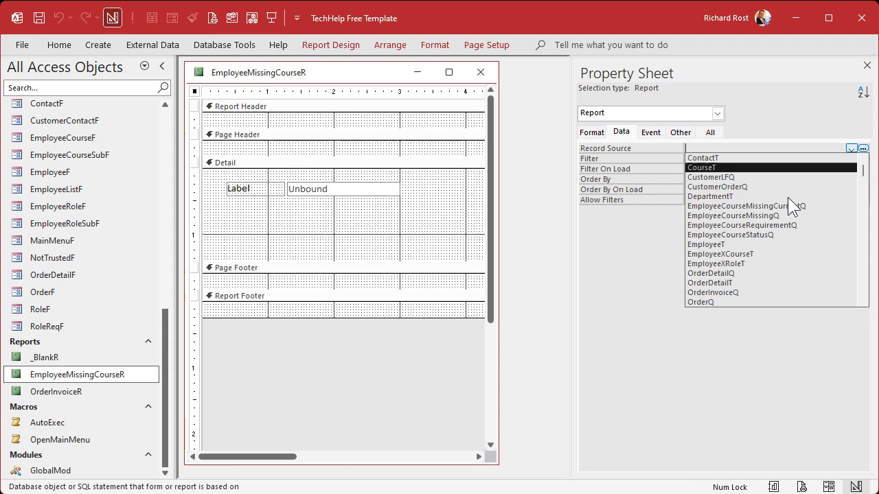
left_click(788, 216)
left_click(737, 160)
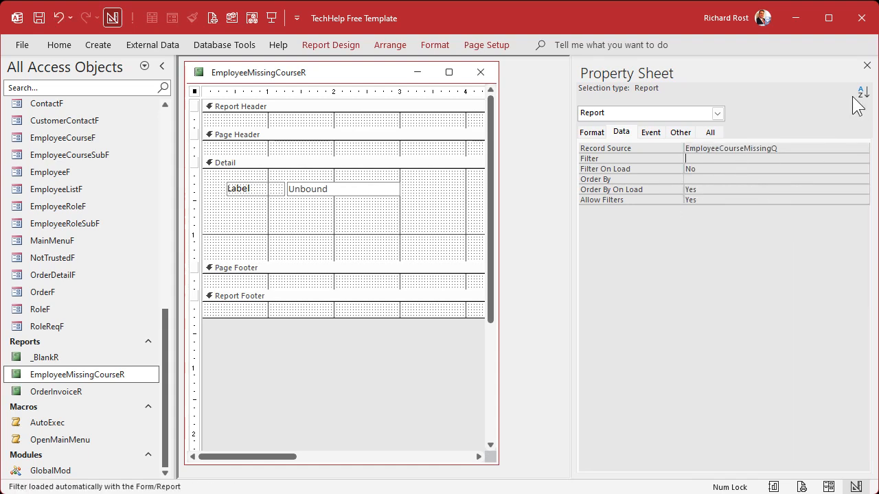
left_click(866, 66)
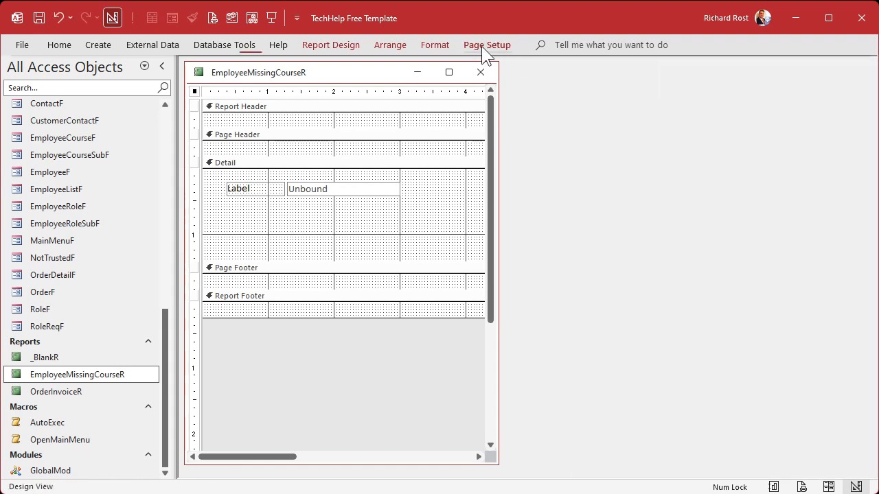
- Add all available fields, EmployeeID through Description, to the report's Detail section below the sample label, and close the field list
left_click(484, 46)
left_click(356, 47)
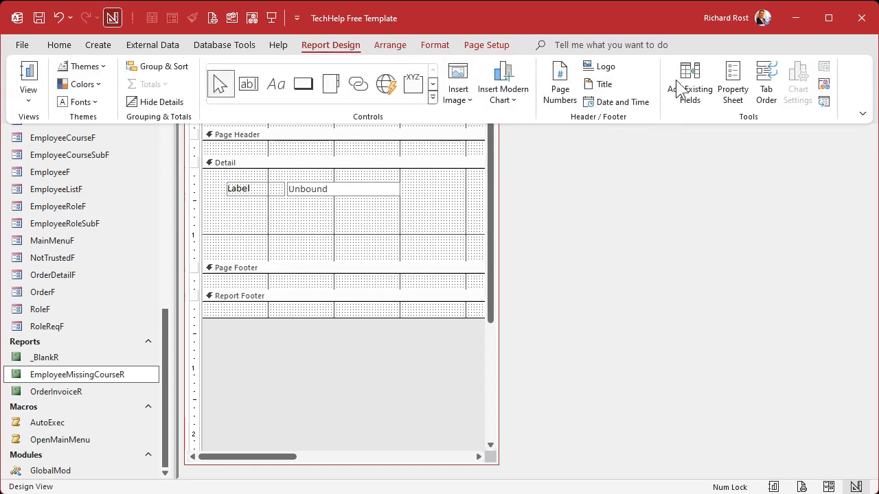
left_click(690, 89)
left_click(663, 256)
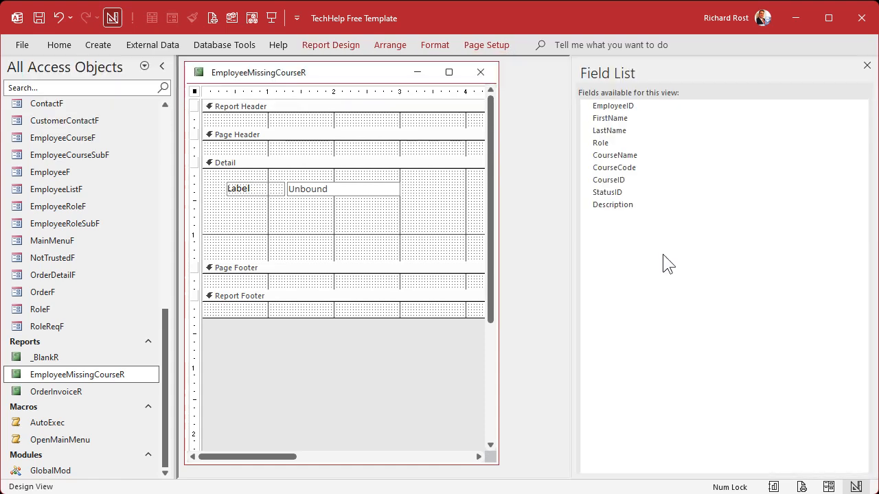
left_click(630, 105)
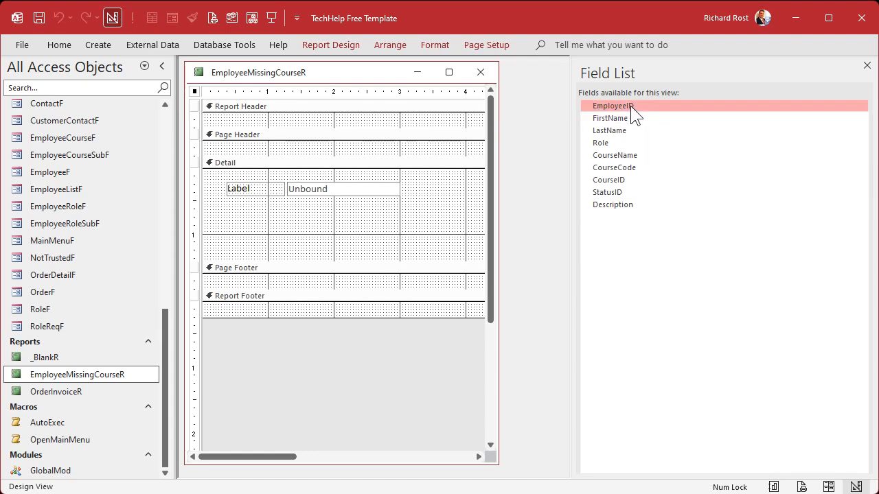
left_click(618, 206, "shift")
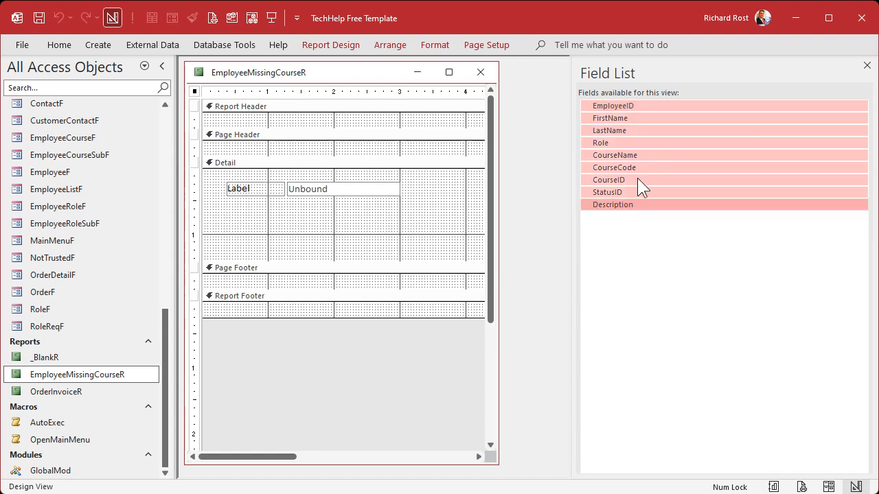
left_click_drag(642, 167, 347, 205)
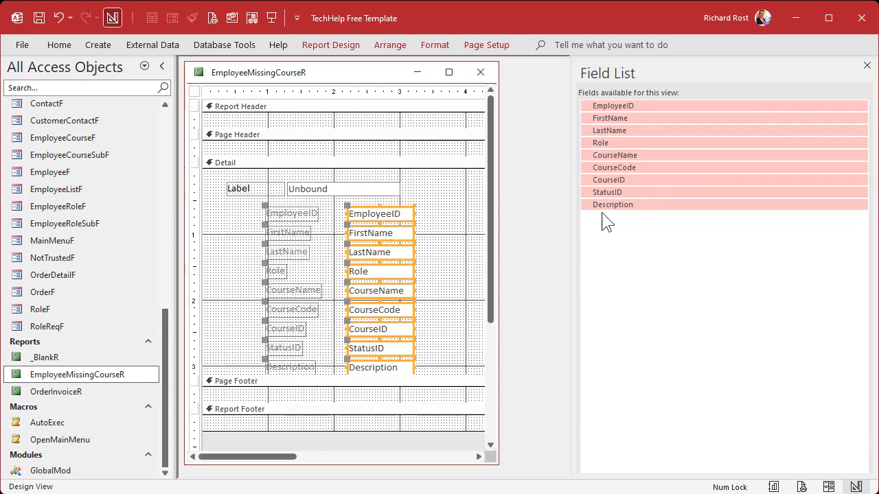
left_click(866, 65)
- Widen the report's design window to show the sections' full width, and select the EmployeeID text box in Detail
left_click_drag(497, 220, 821, 213)
left_click(569, 256)
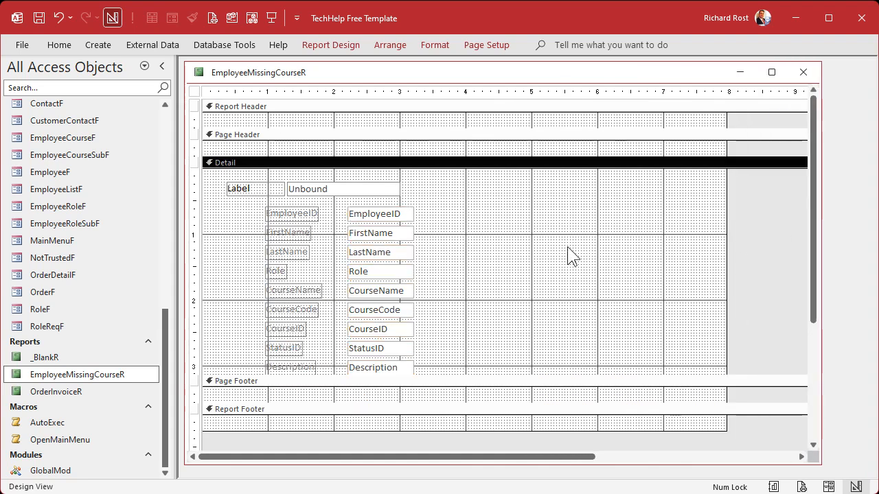
left_click(262, 192)
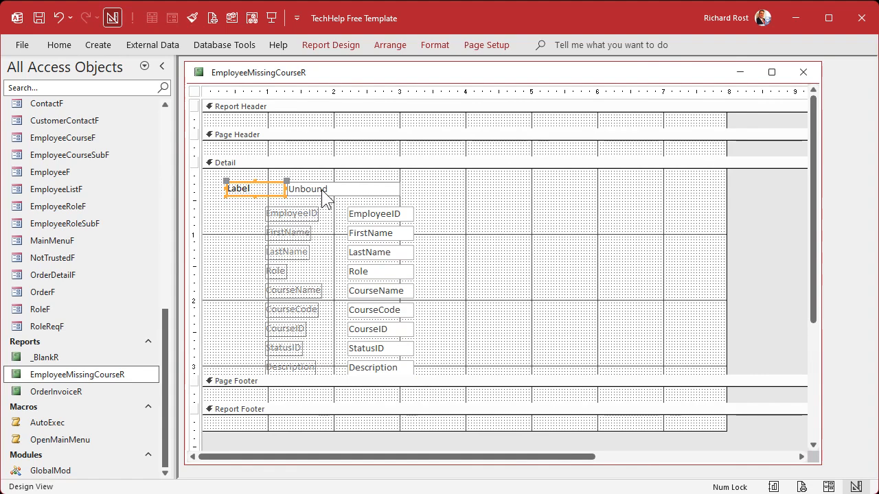
left_click(453, 213)
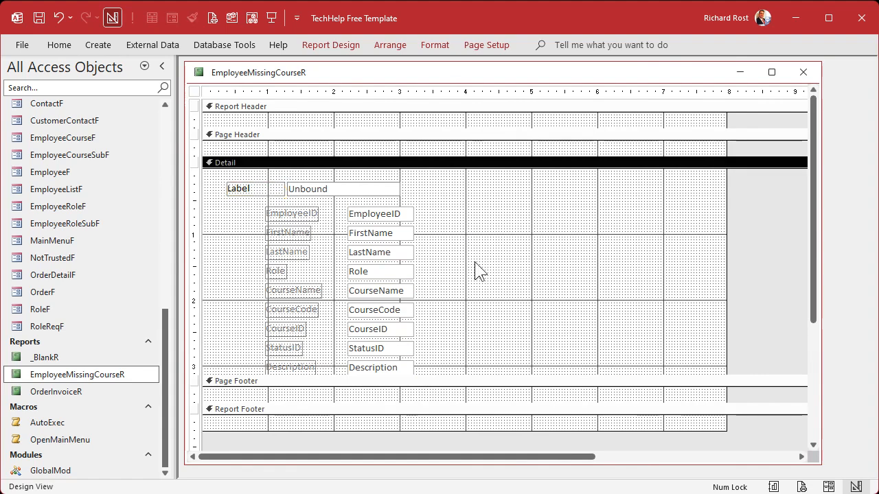
left_click(377, 216)
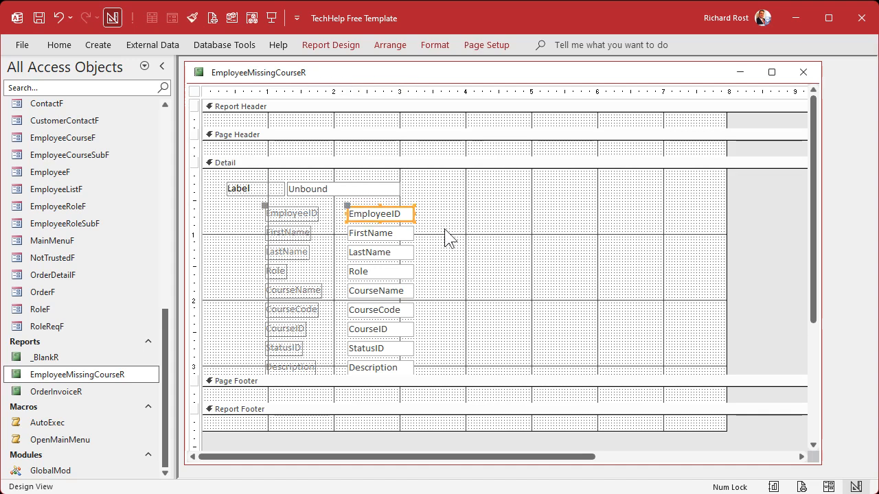
- Group the report on EmployeeID and expand the group's additional options
left_click(333, 45)
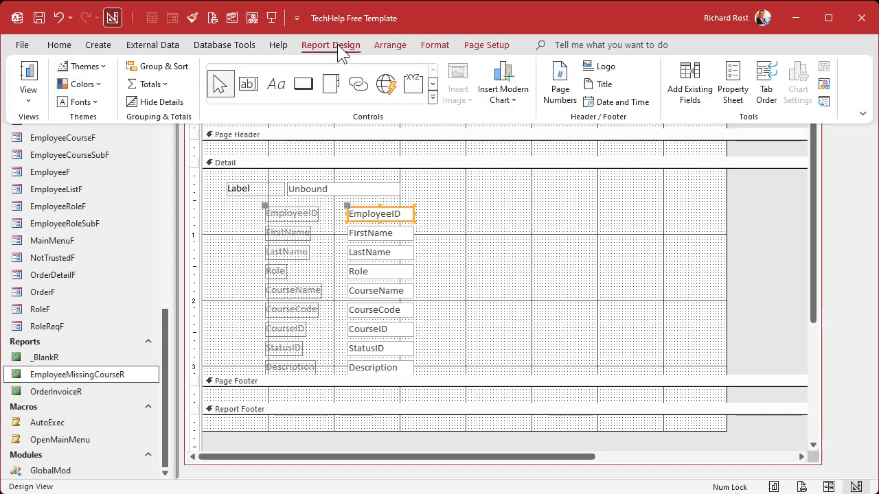
left_click(164, 66)
left_click(492, 438)
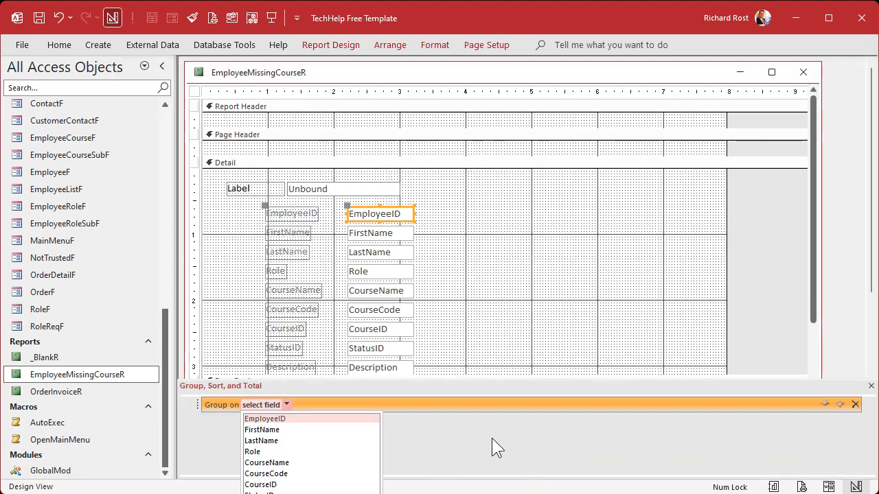
left_click(289, 419)
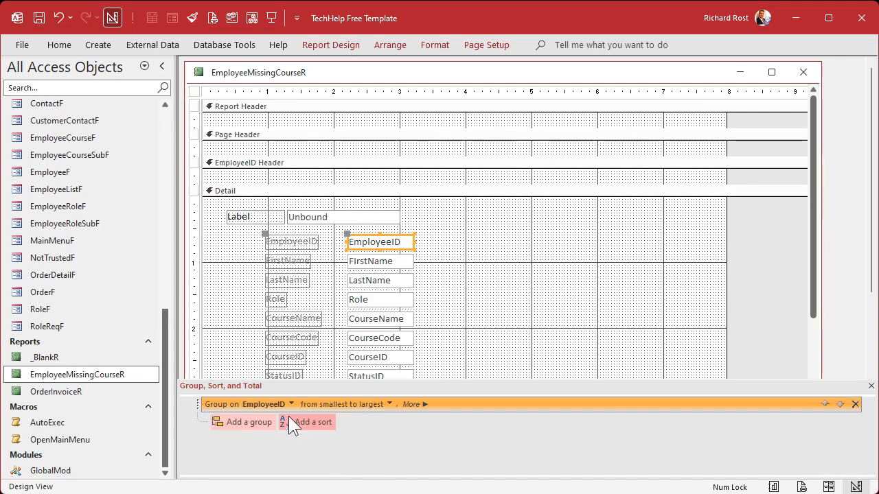
left_click(415, 404)
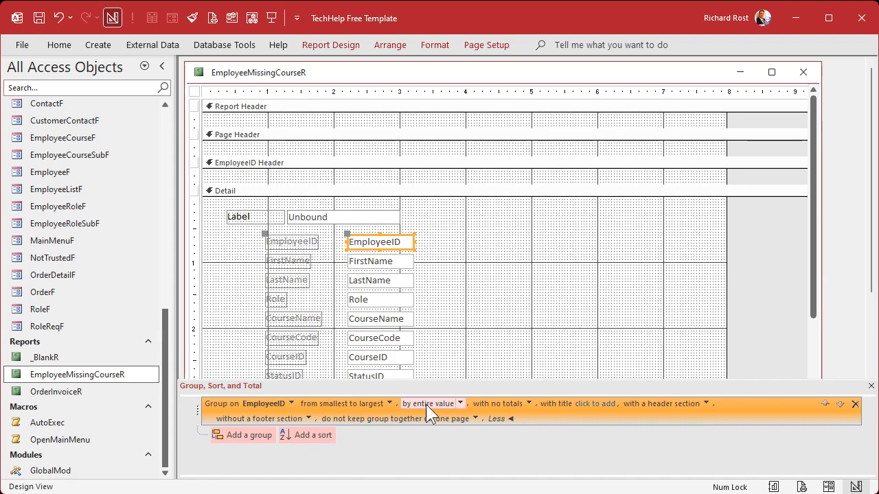
- Add sort levels on LastName and then FirstName beneath the EmployeeID group
left_click(312, 439)
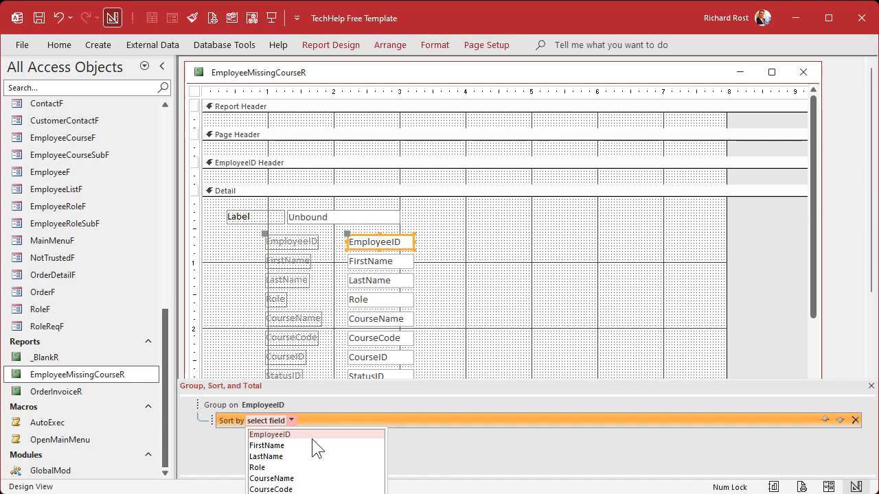
left_click(308, 454)
left_click(316, 439)
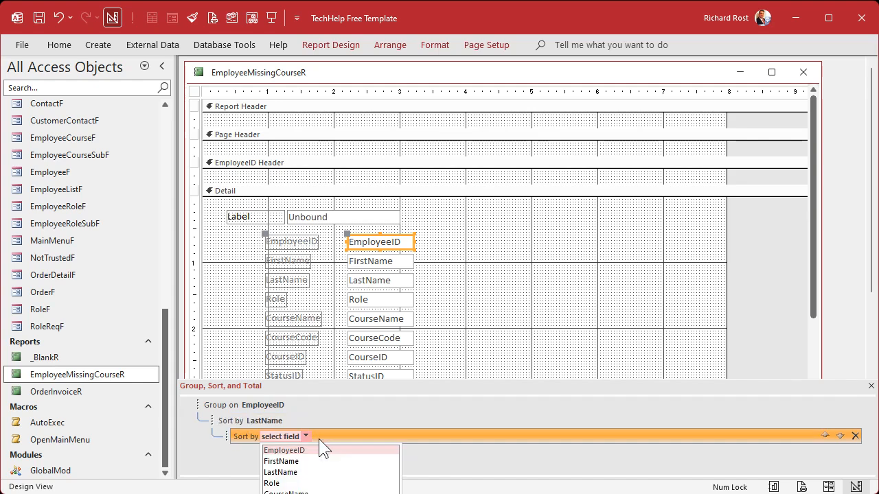
left_click(320, 460)
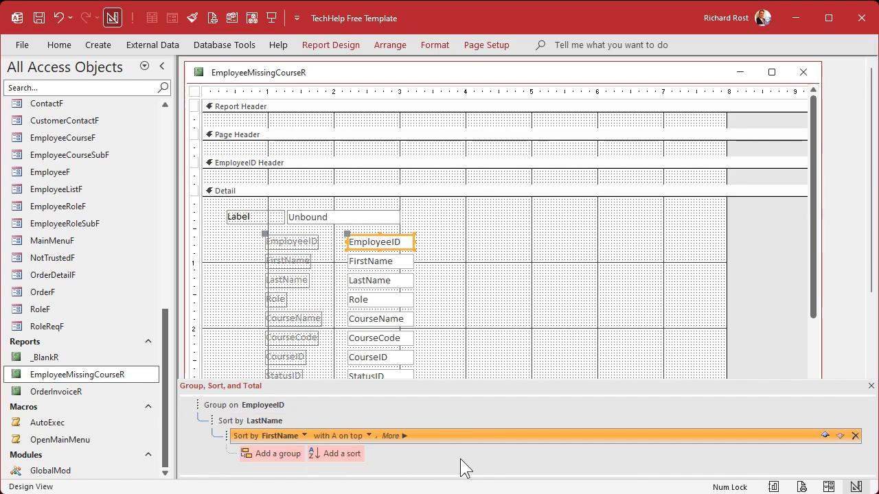
- Close the grouping and sorting settings and enlarge the EmployeeID Header section to about 0.5 inch high
left_click(589, 333)
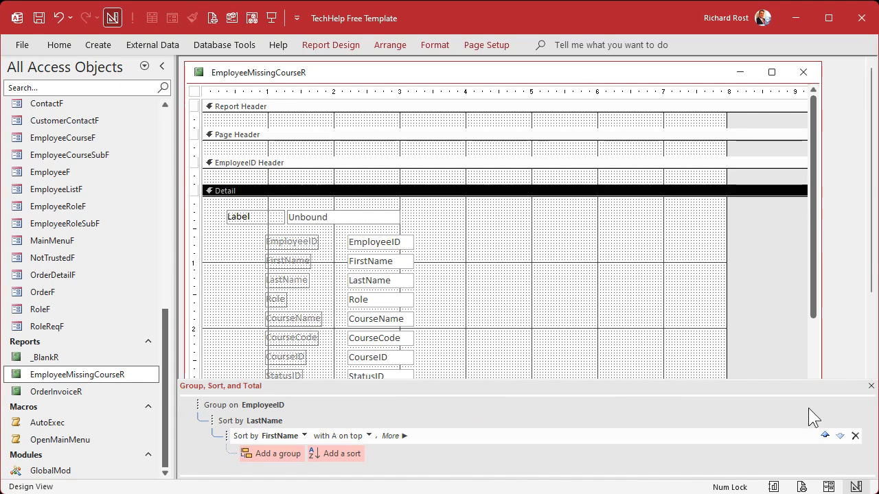
left_click(871, 385)
left_click_drag(326, 183, 325, 203)
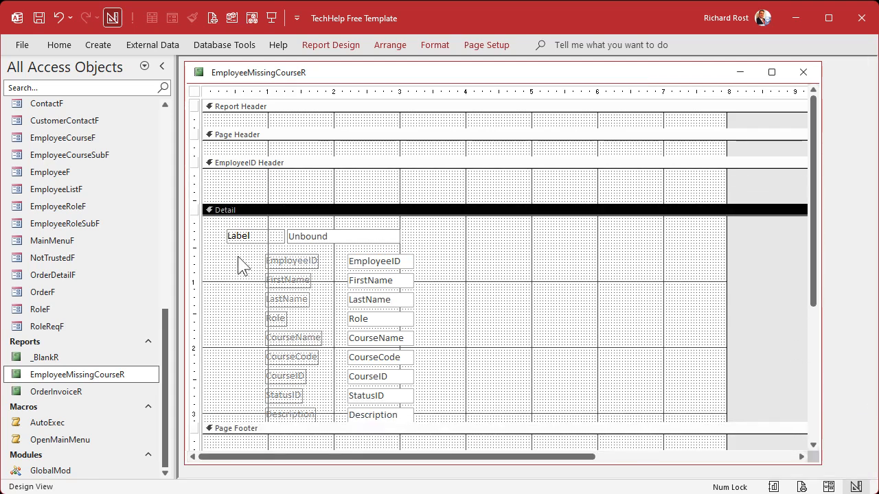
left_click_drag(238, 259, 457, 302)
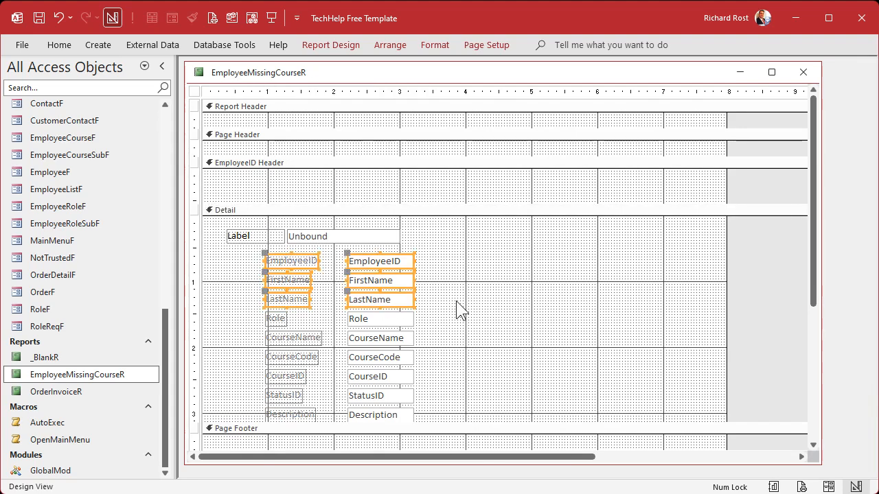
key("ctrl+x")
left_click(364, 195)
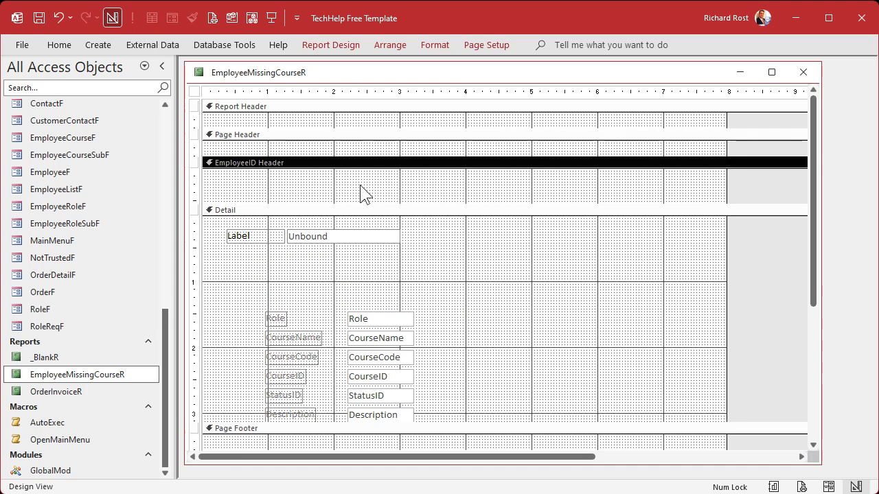
left_click(443, 311)
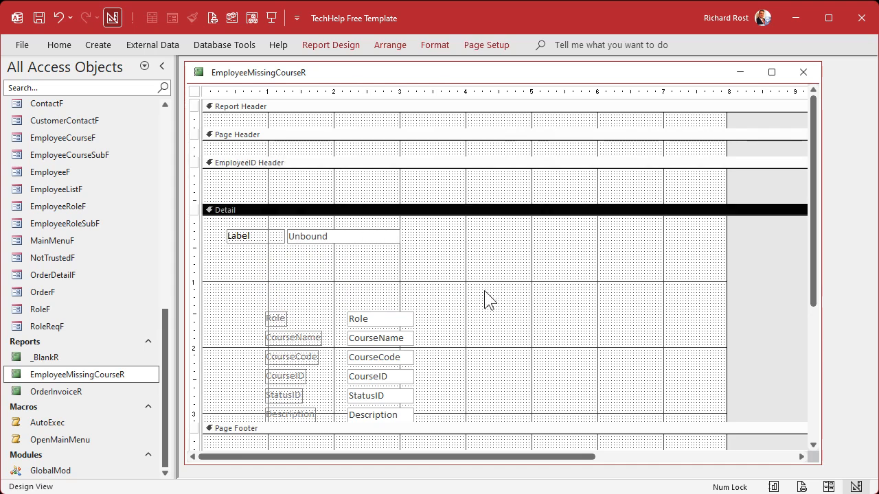
key("ctrl+v")
left_click(460, 266)
left_click_drag(436, 259, 277, 300)
key("ctrl+x")
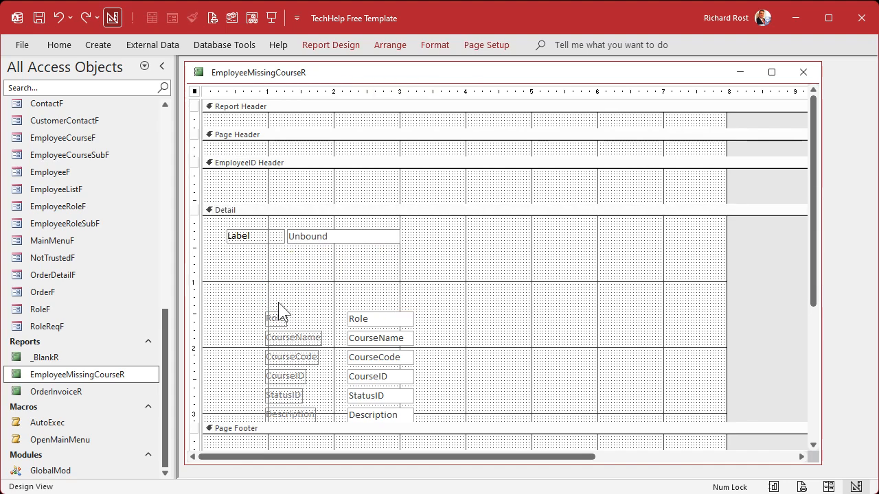
left_click(327, 195)
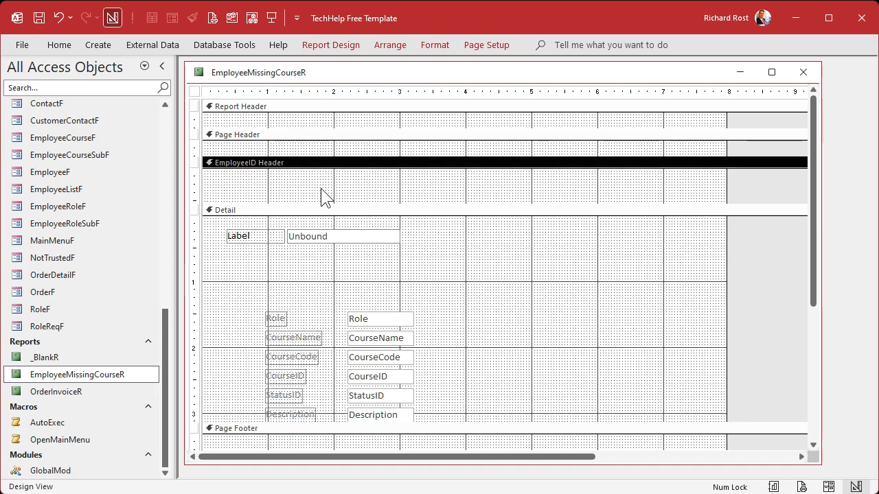
left_click(487, 304)
left_click(496, 180)
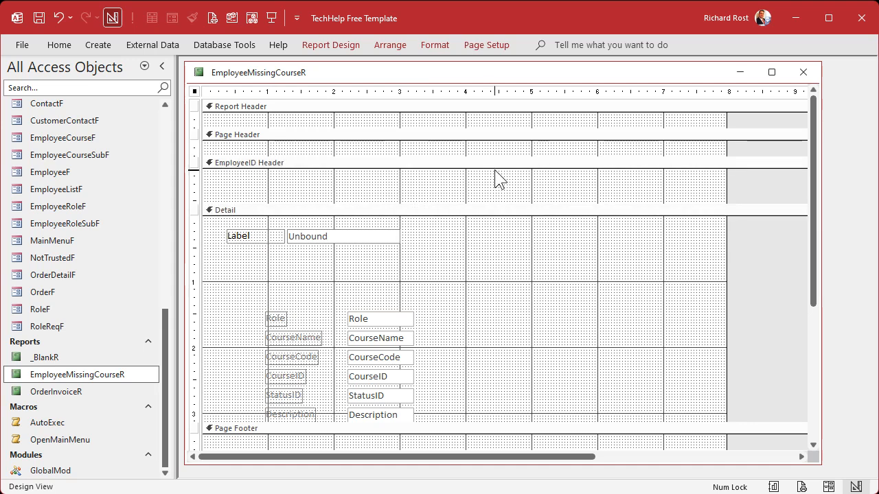
left_click(523, 270)
key("ctrl+v")
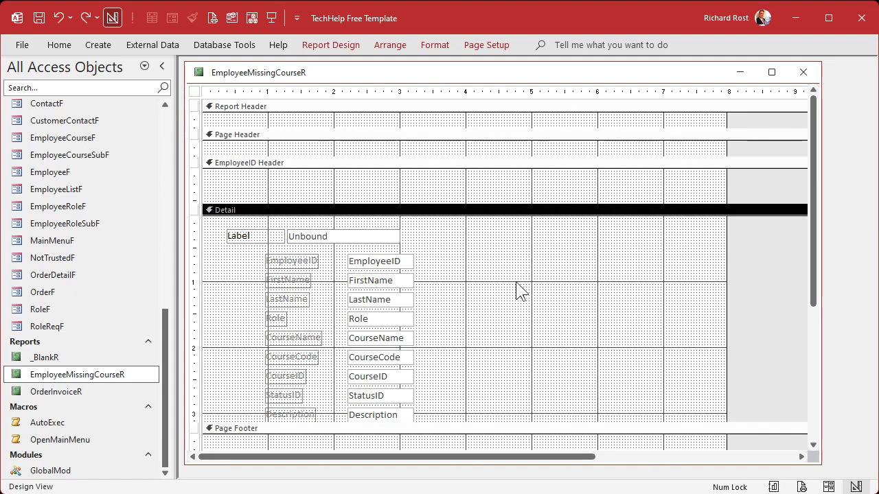
- Move the EmployeeID, FirstName and LastName text boxes from Detail into an enlarged EmployeeID Header and cut away their labels
left_click_drag(439, 254, 247, 308)
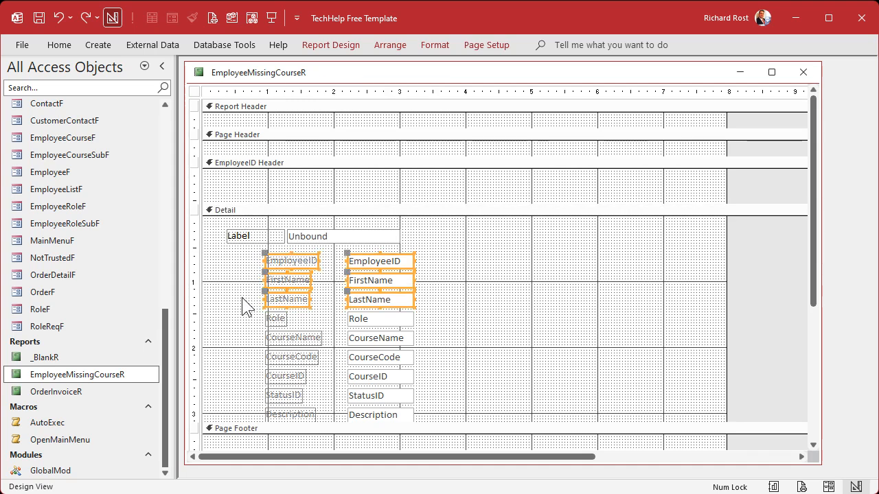
key("ctrl+x")
left_click(304, 192)
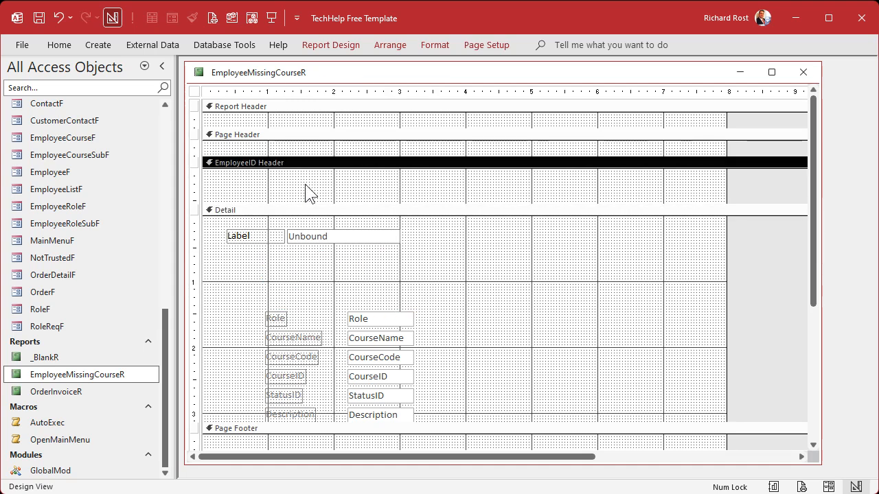
key("ctrl+v")
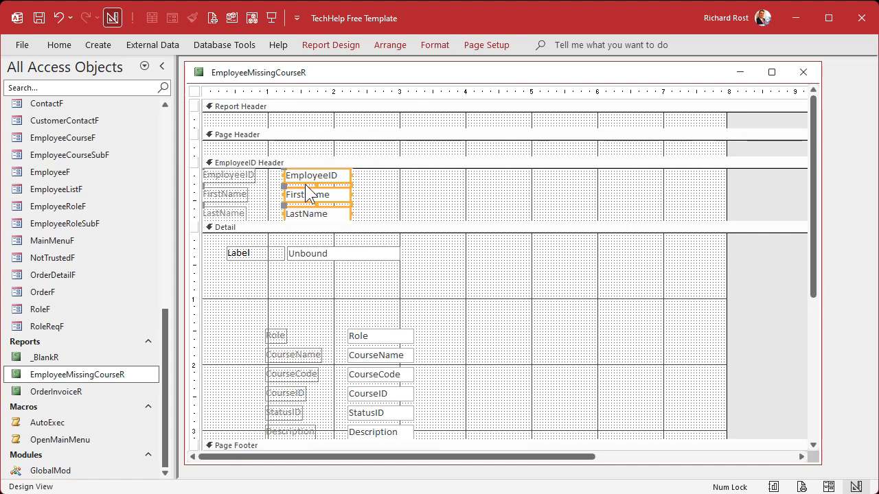
left_click(400, 198)
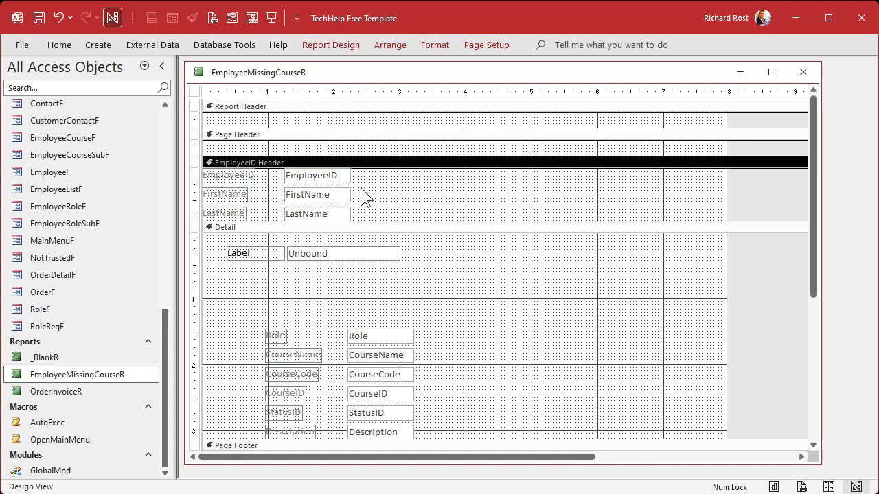
left_click_drag(393, 218, 397, 232)
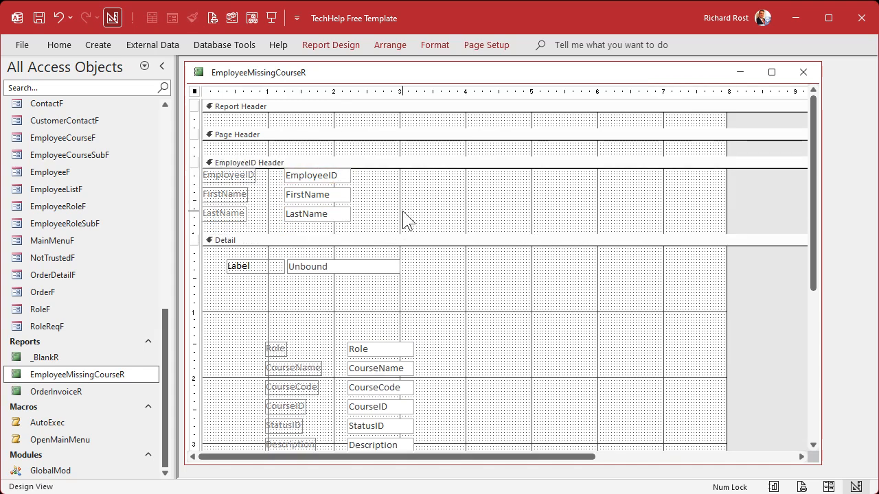
left_click_drag(268, 169, 216, 224)
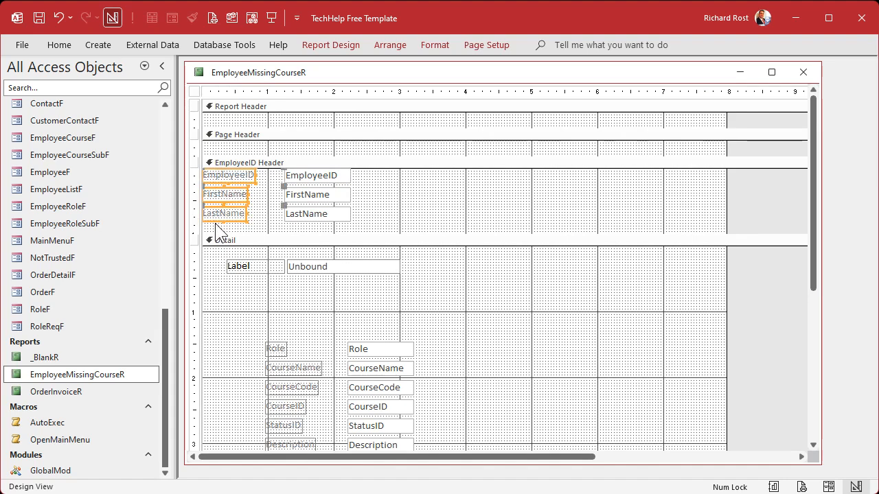
key("ctrl+x")
- Paste the cut labels into the Page Header as a row of EmployeeID, FirstName and LastName, and cut them again
left_click(371, 149)
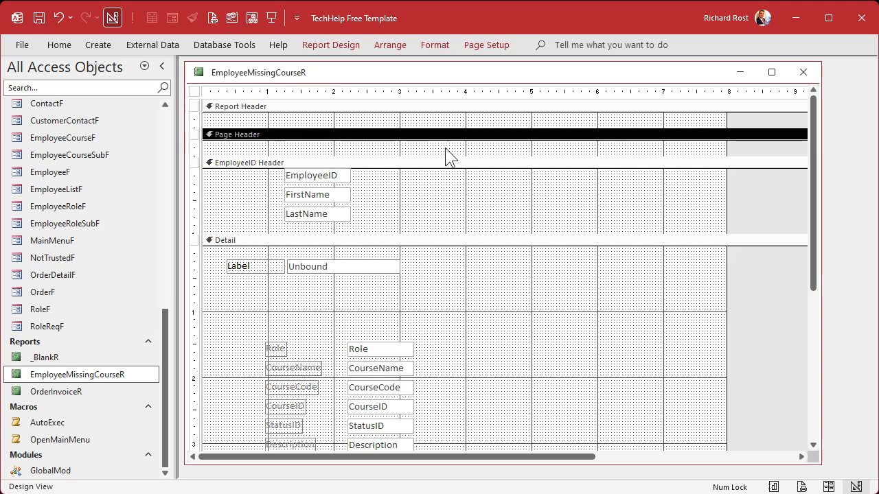
key("ctrl+v")
left_click(450, 156)
left_click_drag(241, 147, 315, 140)
left_click_drag(371, 146, 394, 146)
left_click_drag(224, 185, 460, 146)
left_click(446, 185)
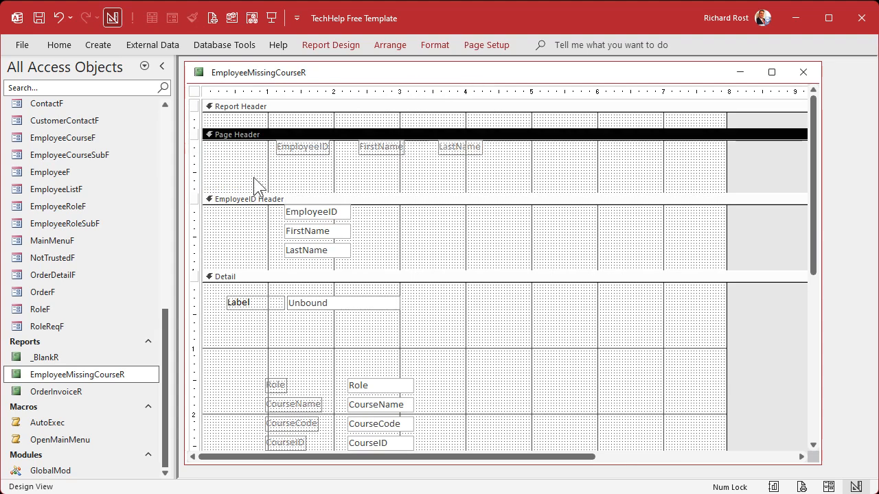
left_click_drag(335, 193, 339, 172)
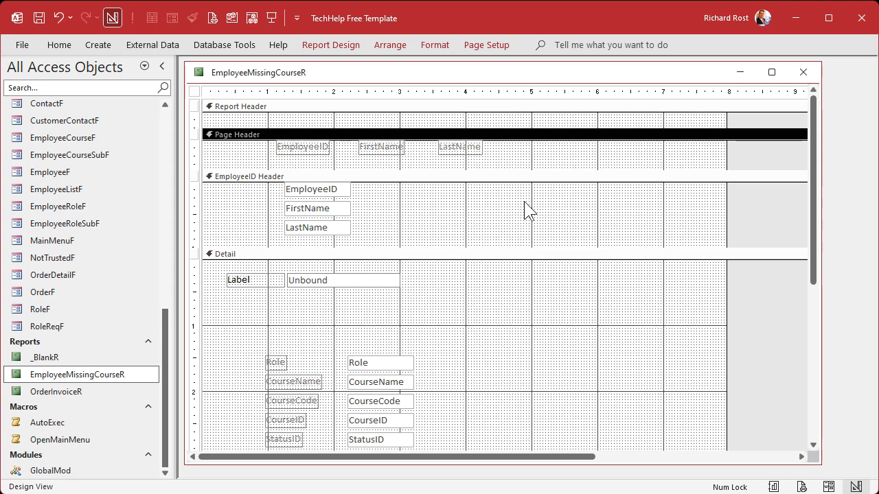
left_click_drag(254, 151, 489, 159)
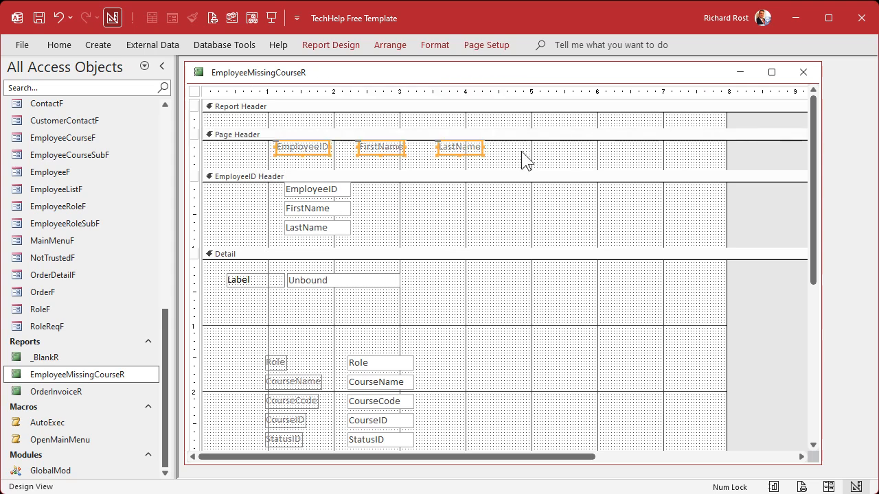
key("ctrl+x")
- Arrange LastName, FirstName and EmployeeID as one bold row atop the EmployeeID Header and shrink that section to fit
left_click(326, 189)
left_click_drag(326, 188, 441, 197)
left_click_drag(295, 230, 237, 191)
left_click_drag(311, 215, 316, 191)
left_click_drag(442, 200, 400, 192)
left_click_drag(245, 205, 424, 184)
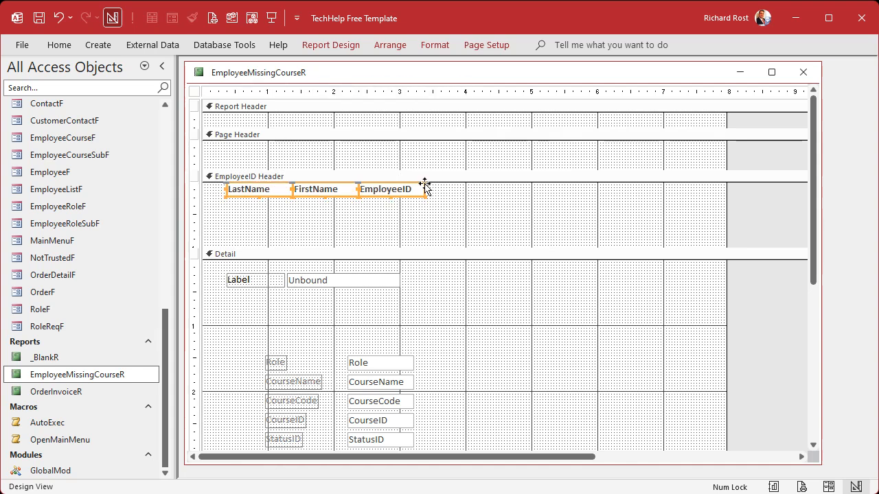
left_click(488, 229)
left_click_drag(492, 246, 506, 199)
left_click(516, 294)
- Move the sample label from Detail to the Report Header as a widened, bold title reading "Employees with Missing Training"
left_click(251, 234)
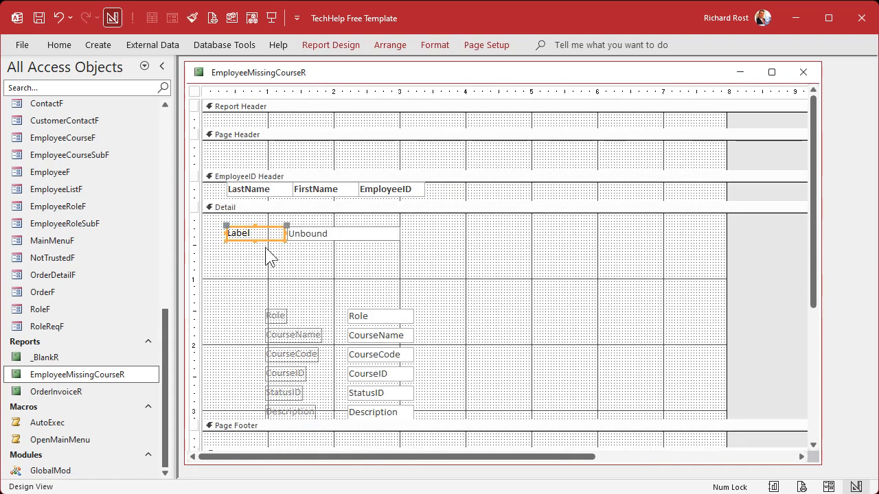
key("Delete")
left_click(281, 128)
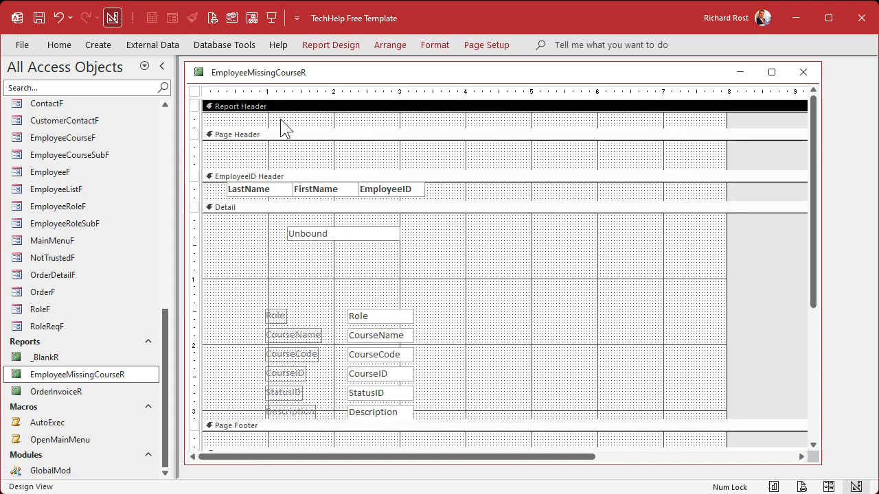
key("ctrl+v")
left_click_drag(245, 122, 496, 121)
double_click(269, 121)
type("Employees with Mi")
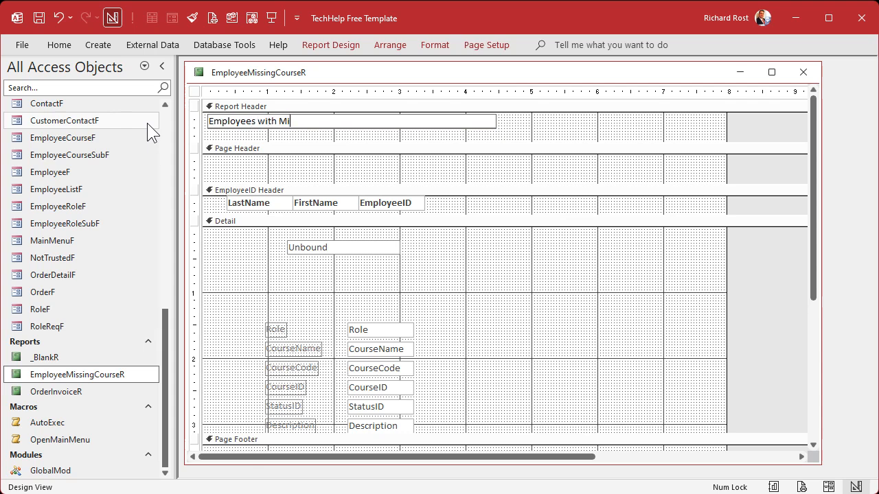
type("ssing Training")
key("Return")
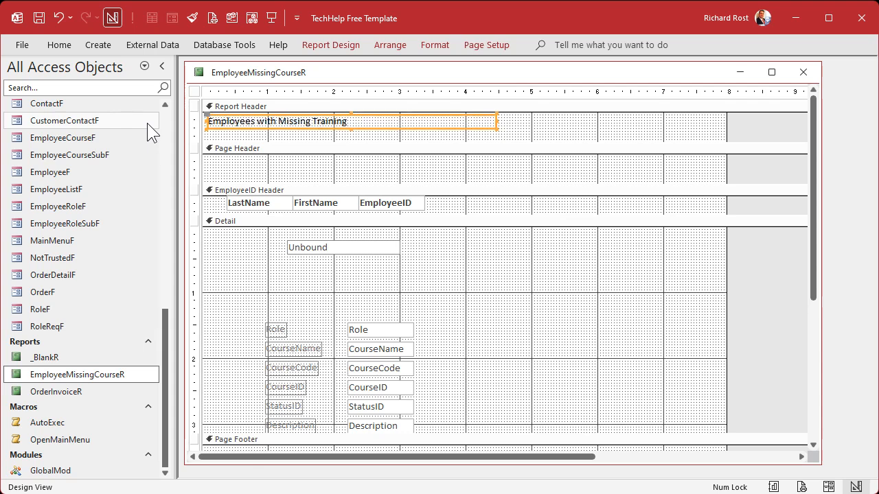
left_click(601, 135)
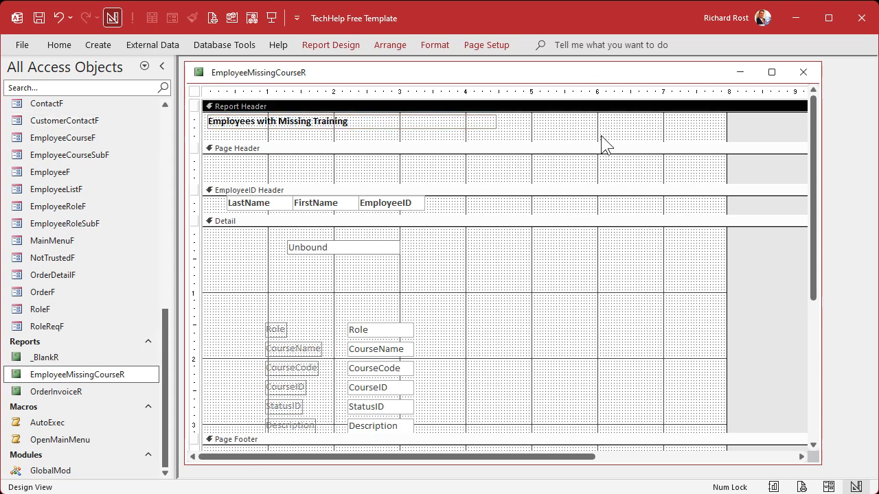
- Shrink the Report Header to fit its title and collapse the Page Header to zero height
left_click_drag(604, 142, 609, 132)
left_click(462, 168)
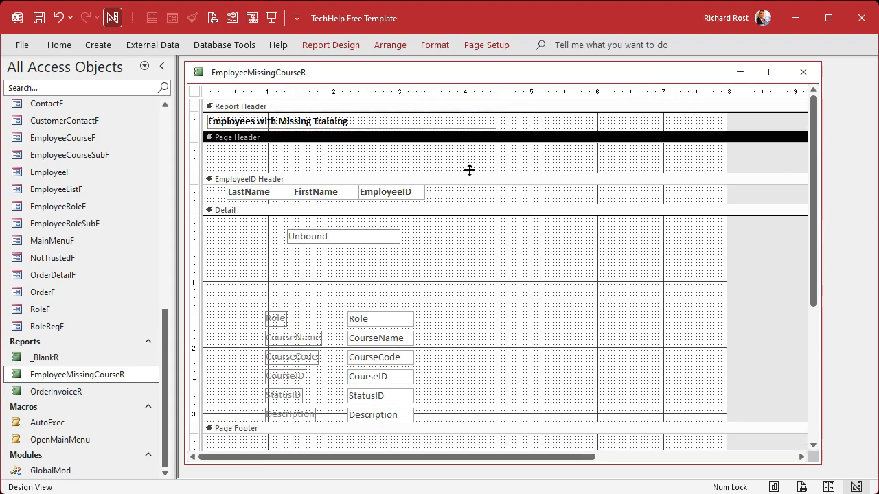
left_click_drag(475, 171, 490, 135)
left_click(459, 261)
- Delete the unbound text box, the Role field and all remaining field labels from the Detail section
left_click(341, 210)
key("Delete")
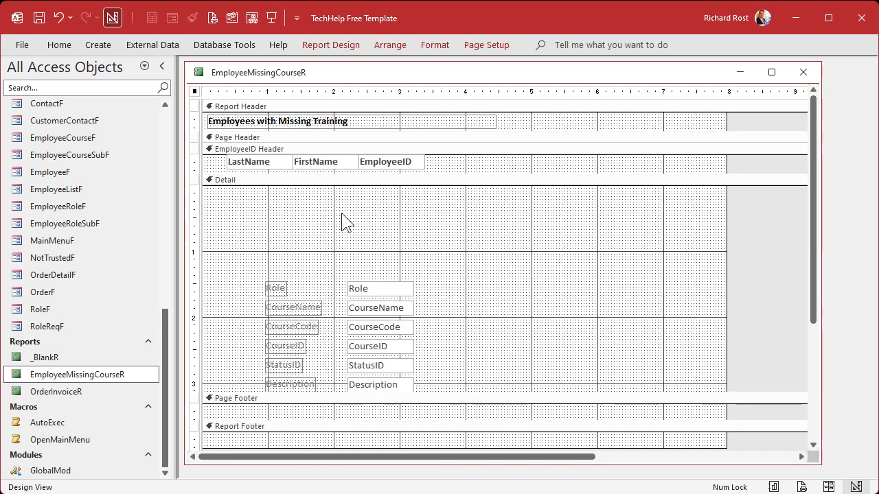
left_click_drag(254, 249, 486, 300)
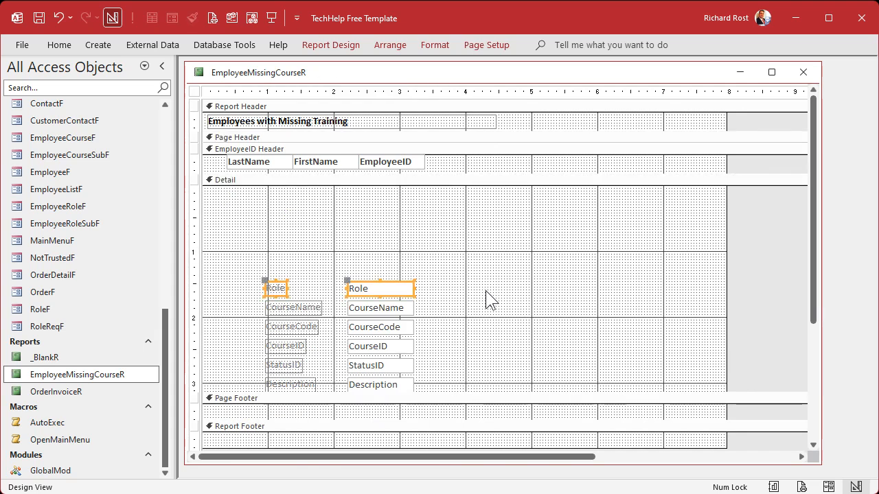
key("Delete")
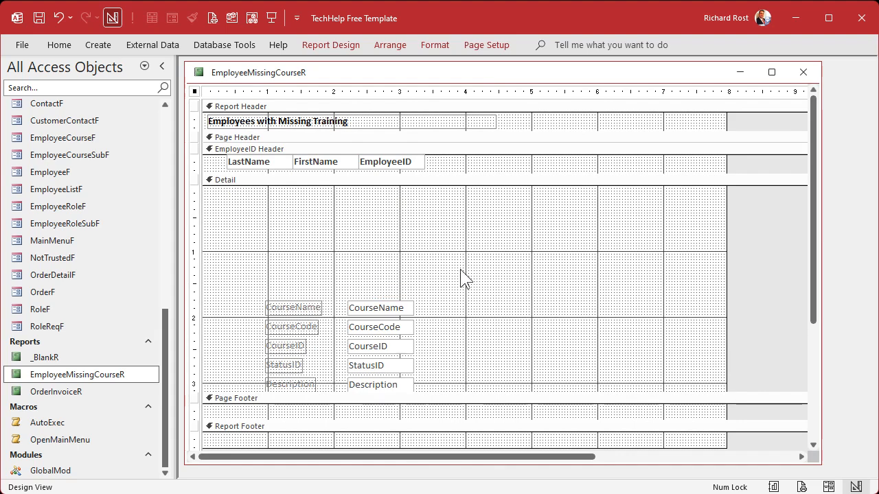
left_click_drag(378, 317, 375, 219)
left_click(300, 278)
left_click_drag(258, 269, 316, 384)
key("Delete")
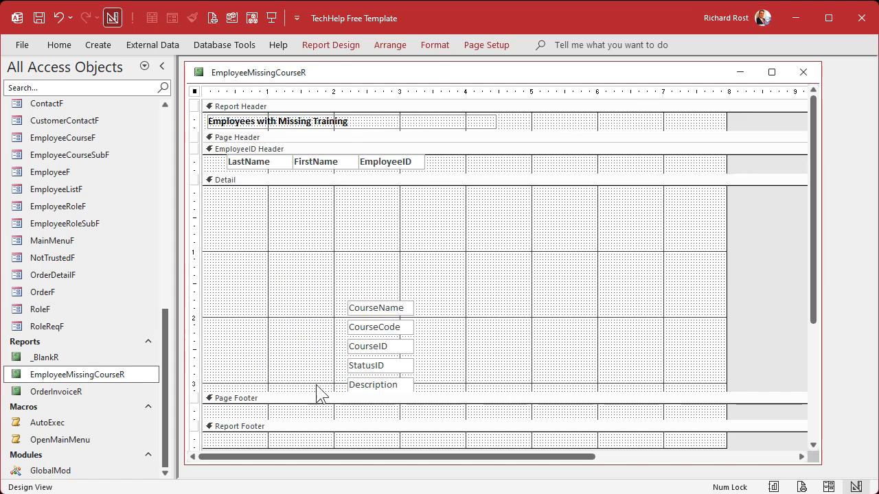
- Place CourseCode directly before CourseName in one row near the top of Detail, and widen CourseName to about 2.8 inches
left_click(391, 308)
left_click_drag(392, 308, 373, 199)
left_click_drag(378, 327, 289, 203)
left_click(376, 204)
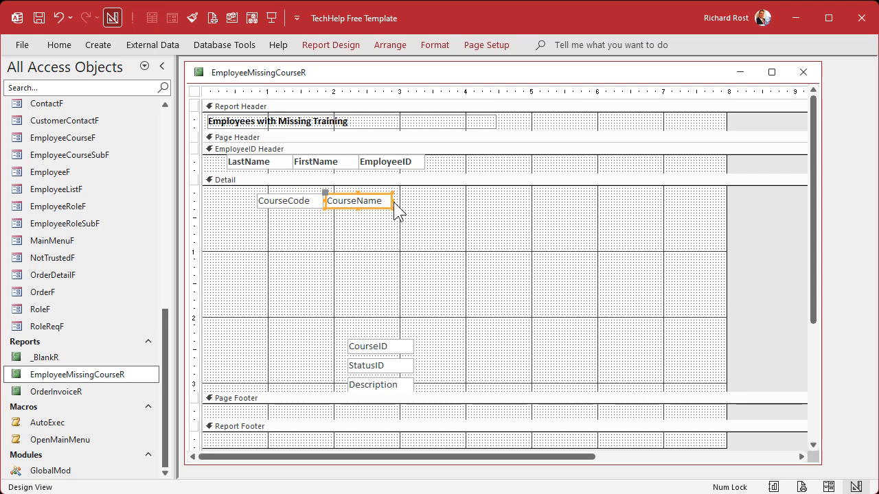
left_click_drag(392, 199, 514, 199)
- Delete the CourseID, StatusID and Description text boxes from the Detail section
left_click(506, 325)
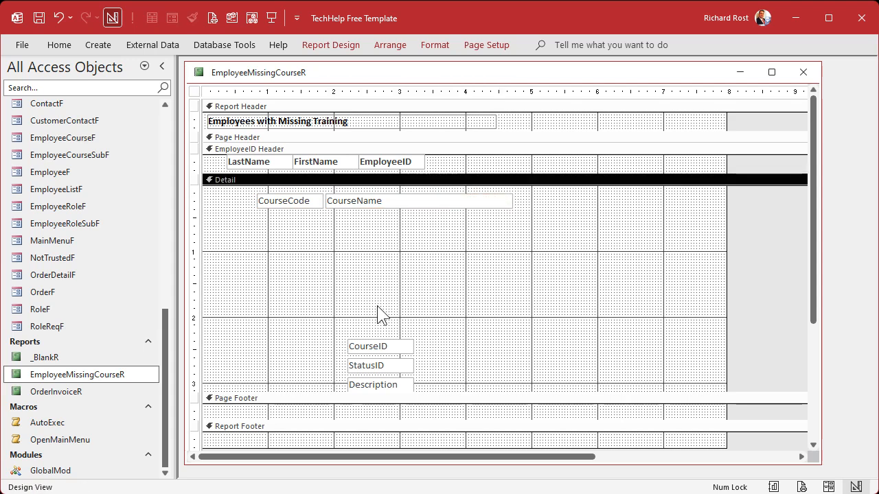
left_click_drag(378, 314, 454, 405)
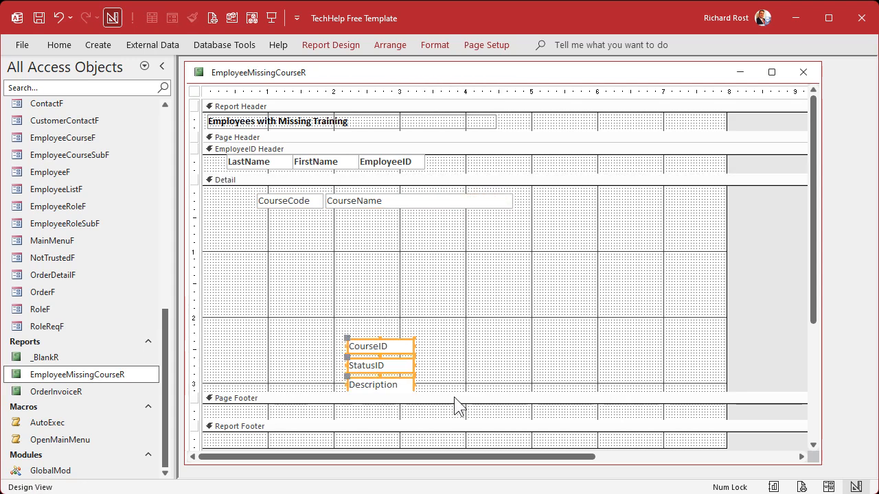
key("Delete")
- Shift the CourseCode and CourseName row to Detail's upper edge, indented past the employee names, and shrink Detail and Page Footer
left_click_drag(275, 239, 481, 192)
left_click(466, 318)
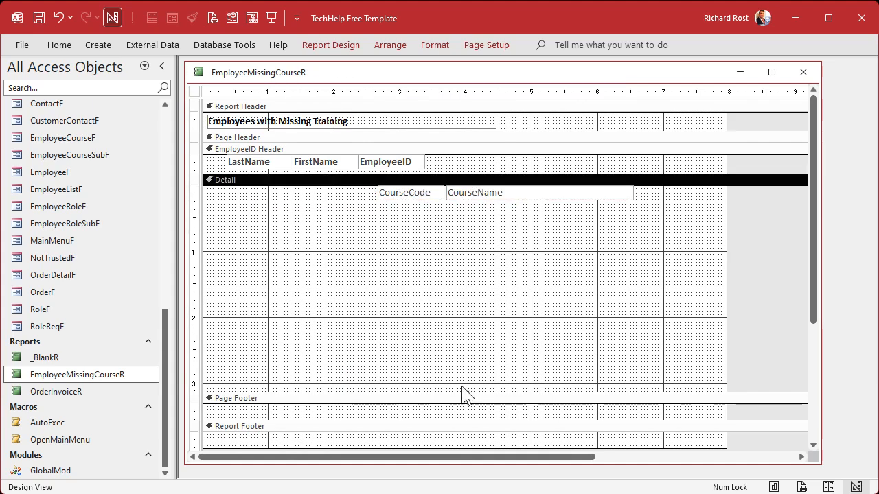
left_click_drag(461, 381, 469, 200)
left_click_drag(364, 202, 365, 193)
left_click_drag(336, 226, 347, 221)
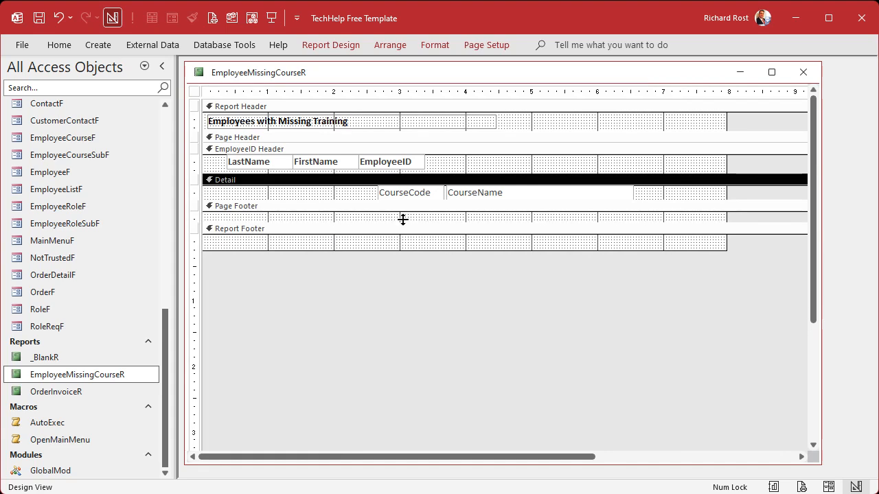
left_click(608, 124)
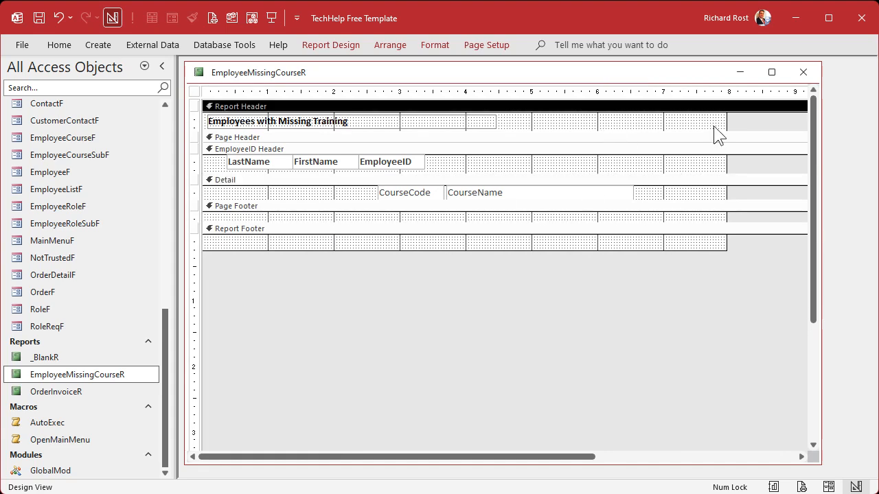
- Close EmployeeMissingCourseR's design, open the report in print preview and examine the employee rows and course list enlarged
left_click(804, 72)
right_click(85, 377)
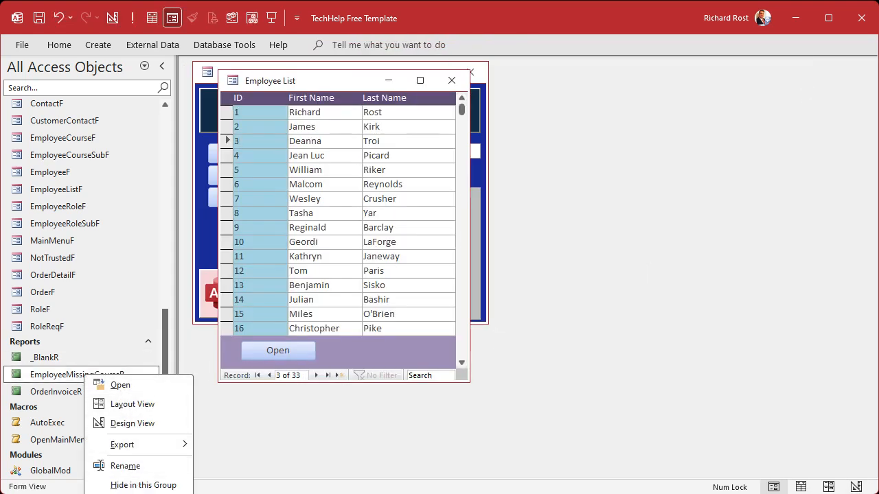
left_click(120, 385)
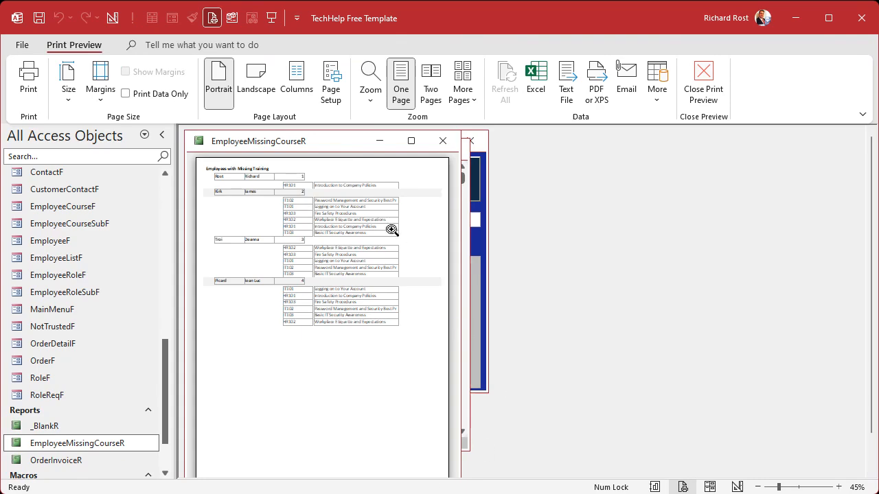
left_click_drag(340, 142, 380, 140)
left_click(300, 180)
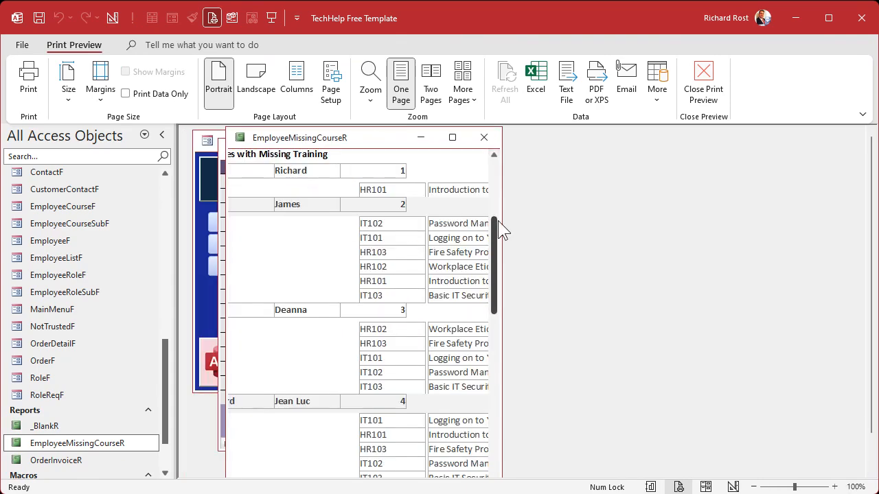
left_click_drag(496, 220, 799, 218)
left_click(443, 219)
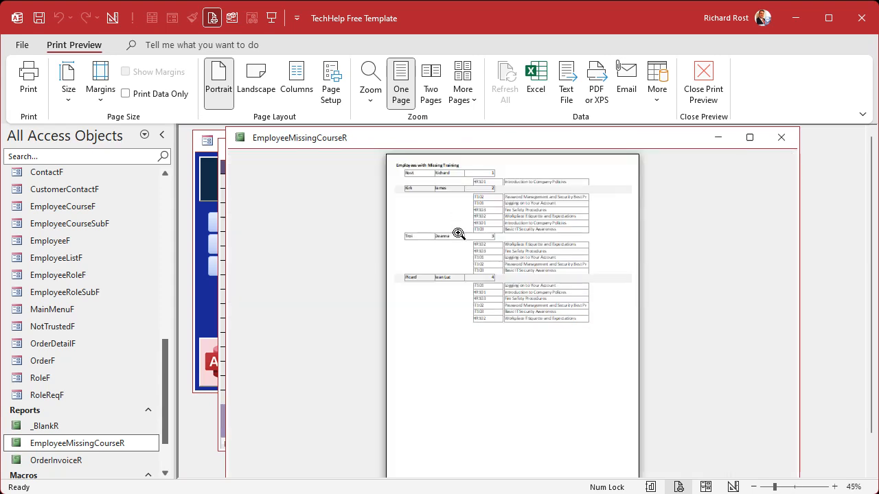
left_click(490, 172)
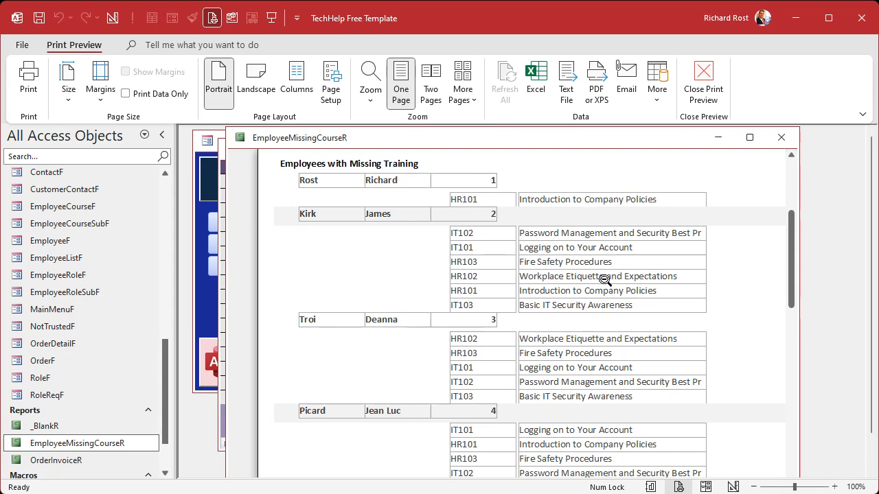
- In Design View, make the outlines of all text boxes in the EmployeeID Header and Detail sections transparent
right_click(494, 145)
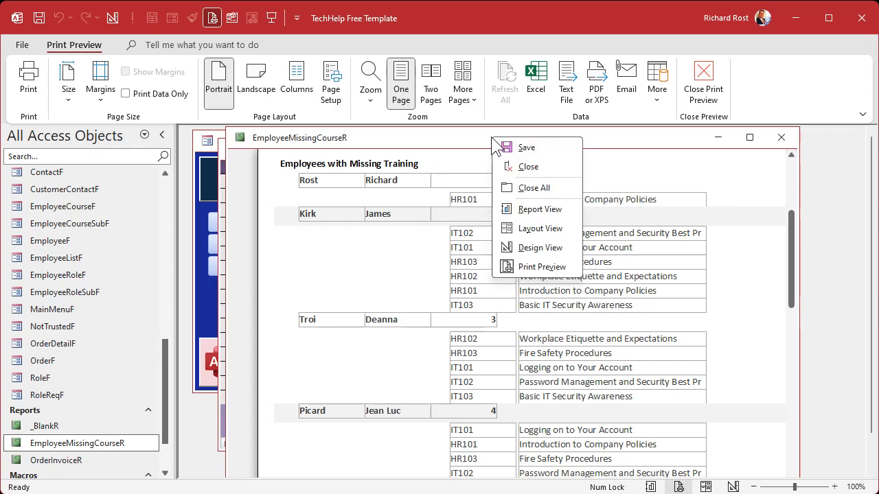
left_click(541, 247)
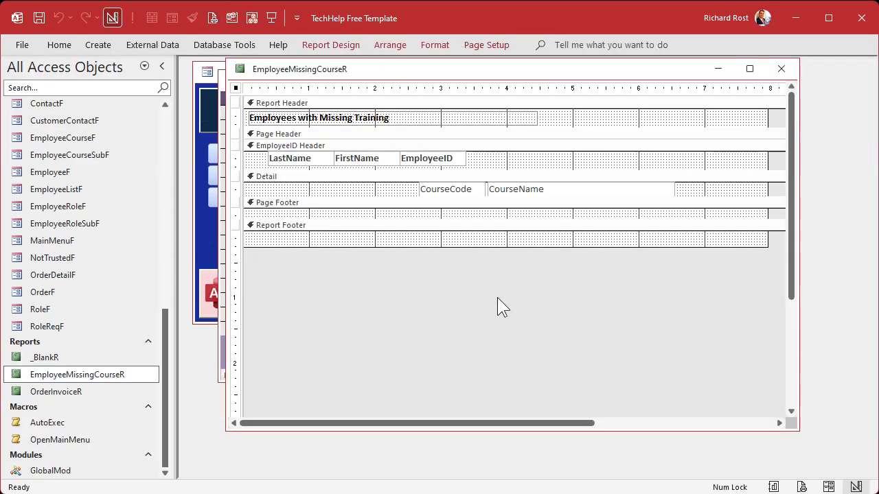
left_click_drag(235, 155, 236, 192)
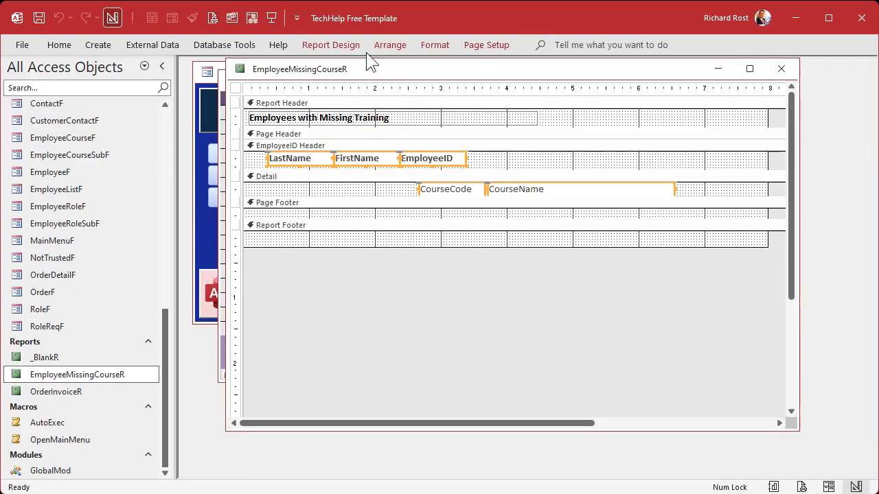
left_click(444, 41)
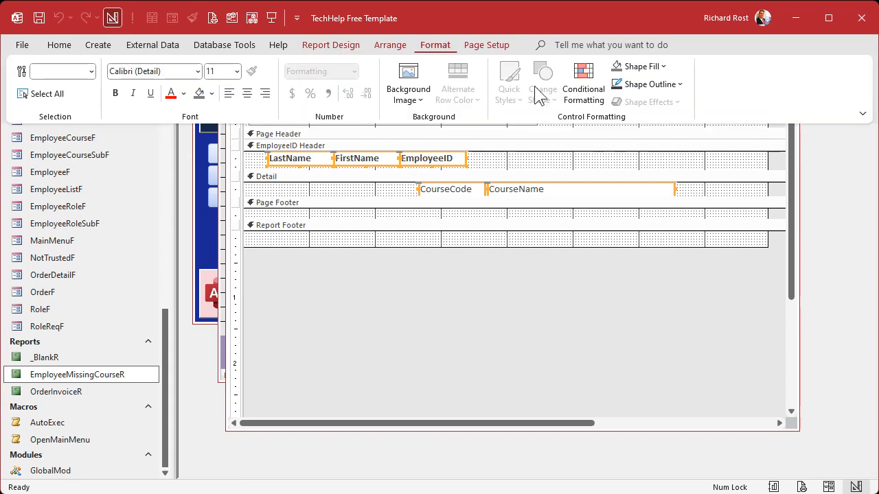
left_click(677, 85)
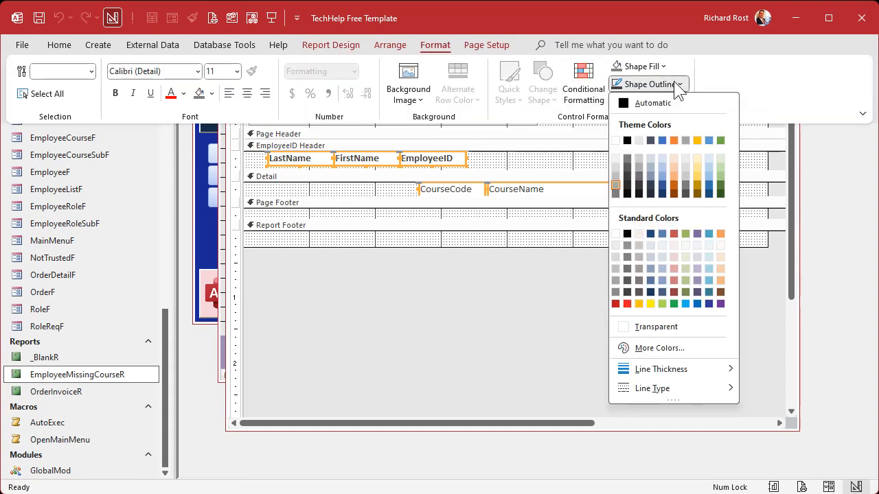
left_click(654, 328)
left_click(315, 265)
- Delete FirstName from the EmployeeID Header and widen LastName to about 1.96 inches to fill the gap before EmployeeID
left_click(376, 160)
key("Delete")
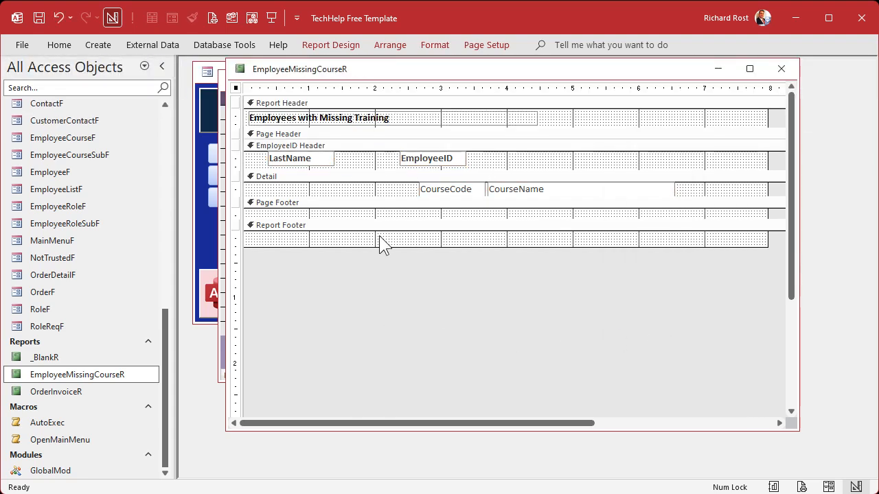
left_click(327, 160)
left_click_drag(334, 157, 397, 157)
- Rename the LastName text box LF and set its control source to =[LastName] & ", " & [FirstName]
double_click(315, 163)
left_click(711, 133)
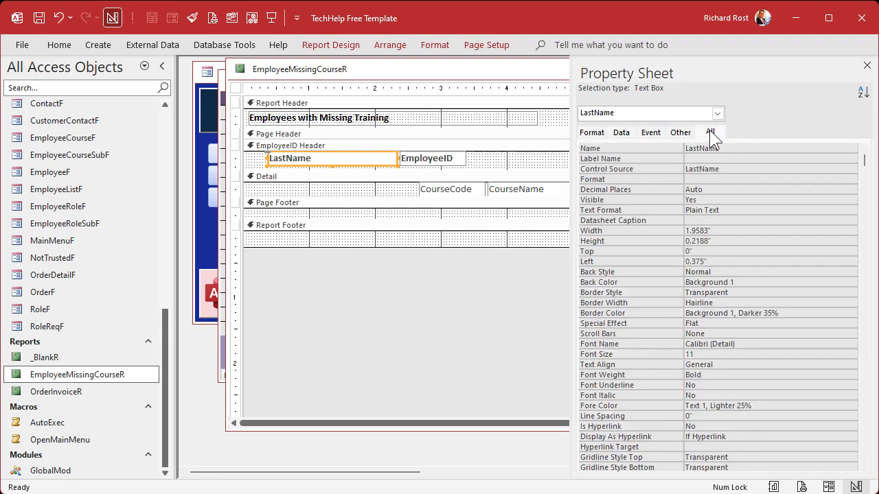
left_click(741, 148)
double_click(741, 148)
type("LF")
key("Tab")
key("Tab")
type("=[")
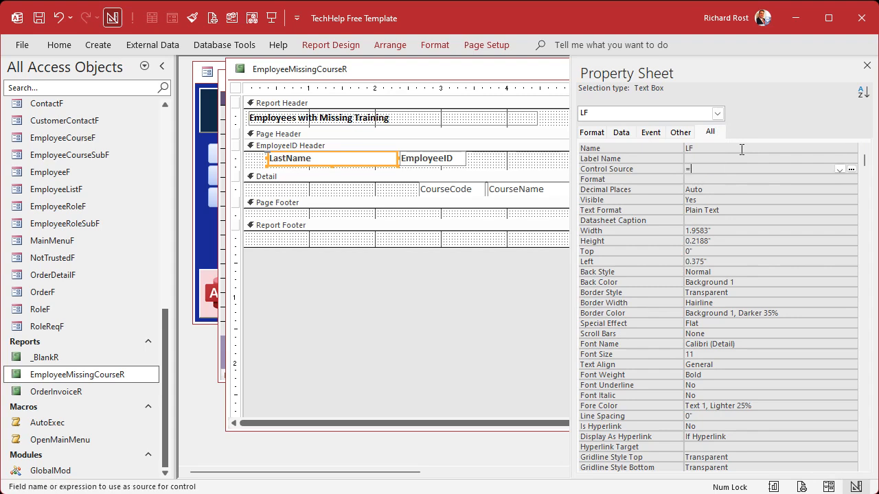
type("LastName] & \", \" & [FirstName")
key("Tab")
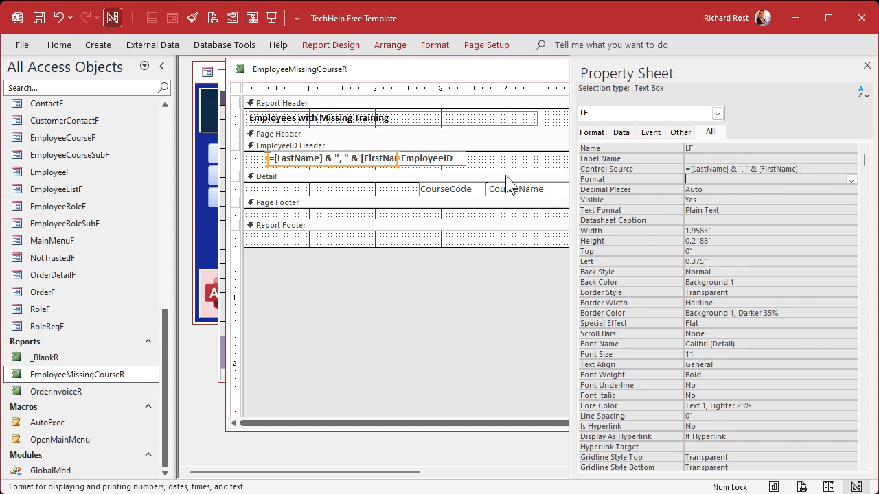
- Move the EmployeeID text box to the far right end of the EmployeeID Header row, ending near 7.6 inches
left_click(442, 168)
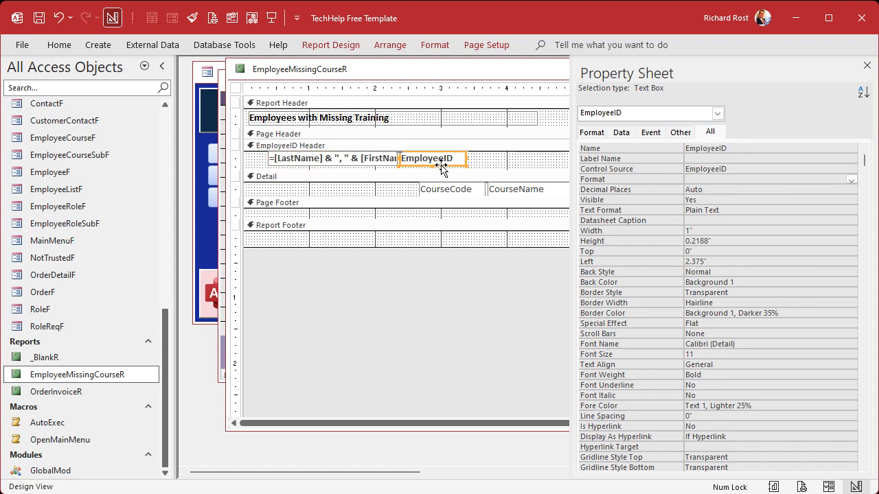
left_click(866, 65)
left_click(485, 164)
left_click_drag(582, 157, 748, 158)
left_click(646, 170)
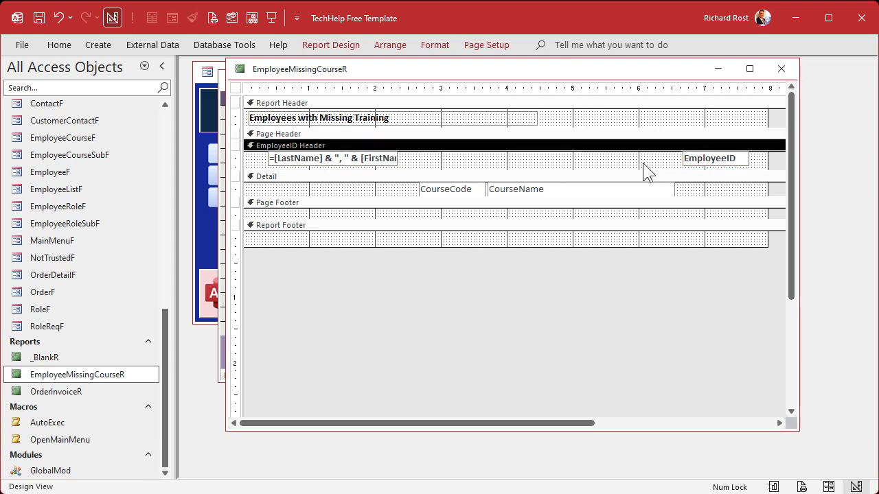
- Close the design and print-preview EmployeeMissingCourseR to examine the combined employee names and borderless rows
left_click(781, 69)
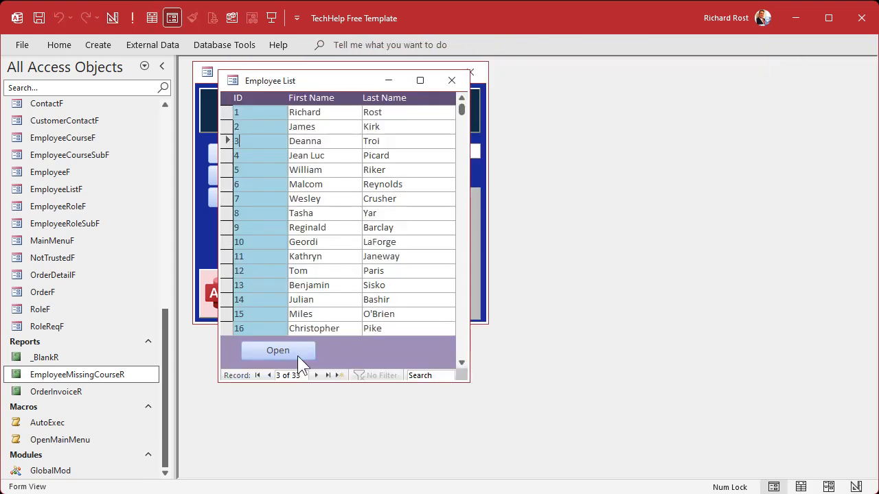
right_click(94, 377)
left_click(129, 386)
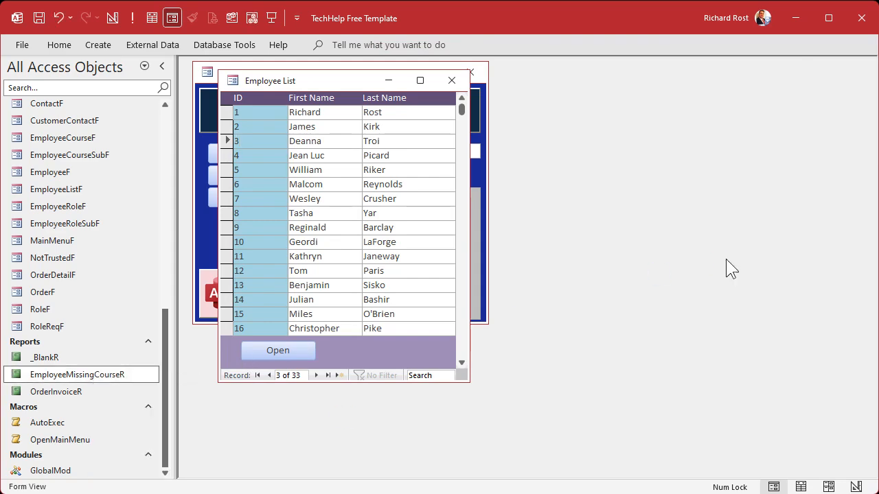
left_click(336, 172)
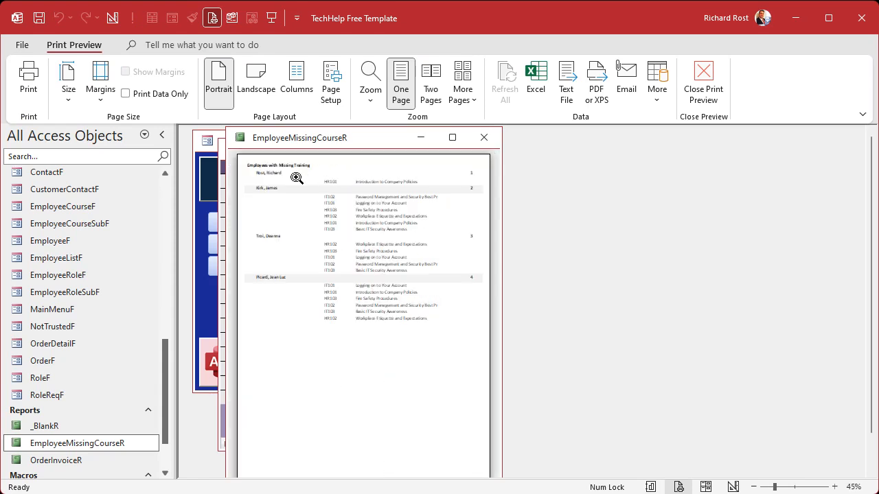
left_click(268, 175)
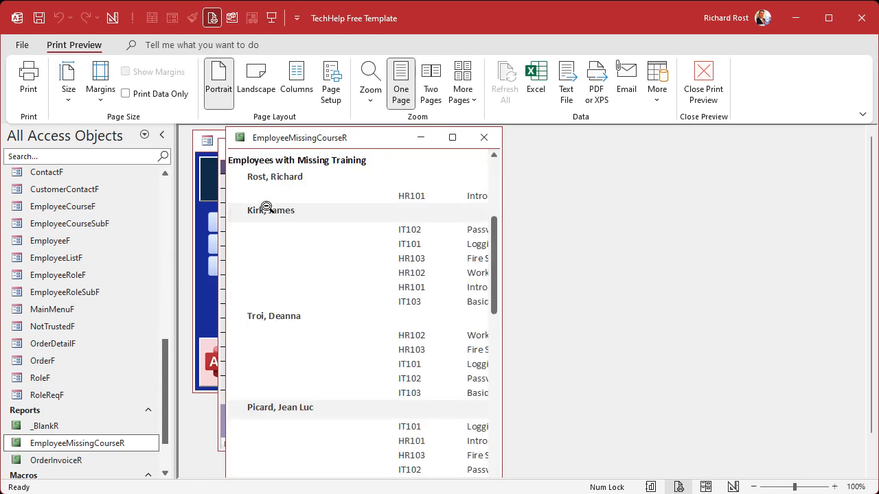
- In Design View, clear the EmployeeID Header section's alternate back color so it uses No Color
right_click(367, 136)
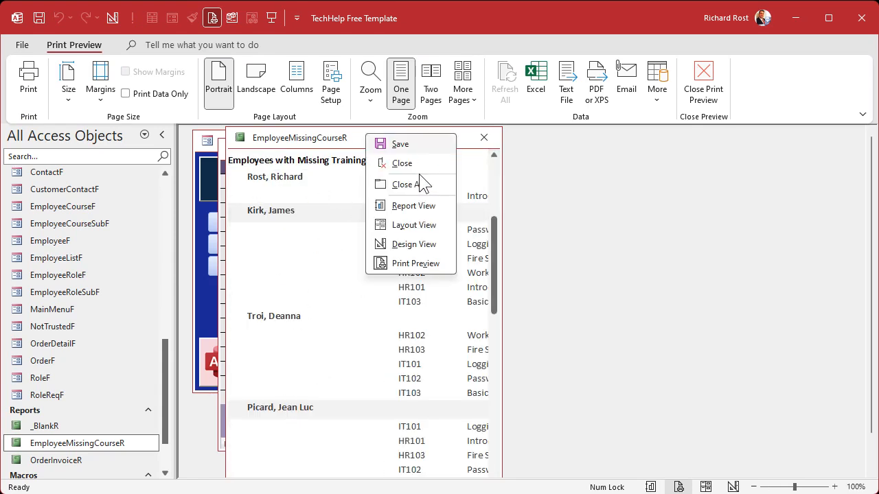
left_click(420, 245)
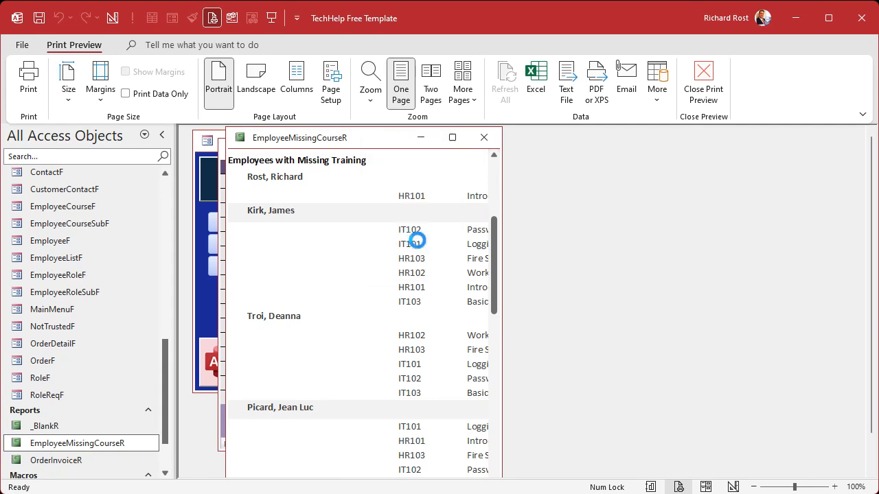
double_click(352, 146)
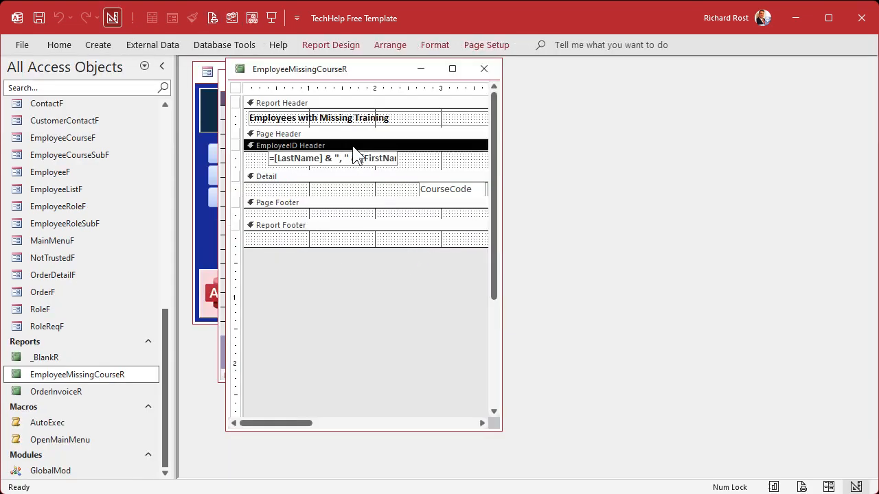
left_click(647, 186)
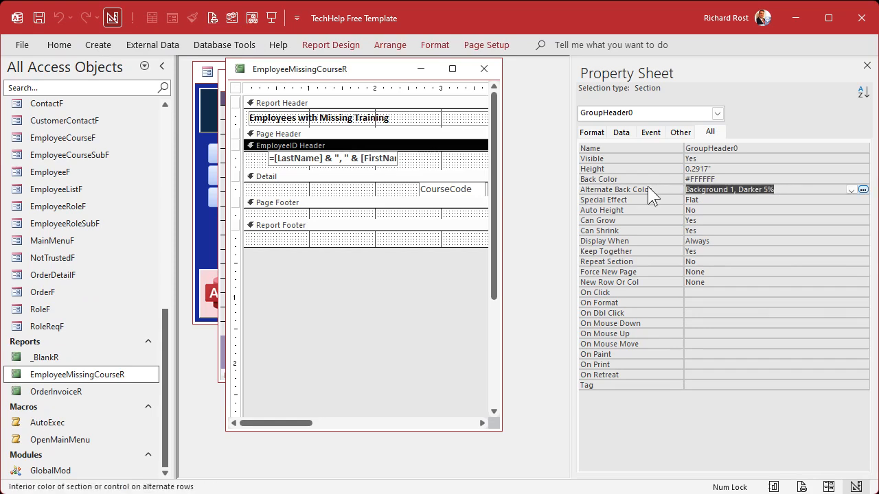
key("Delete")
key("Return")
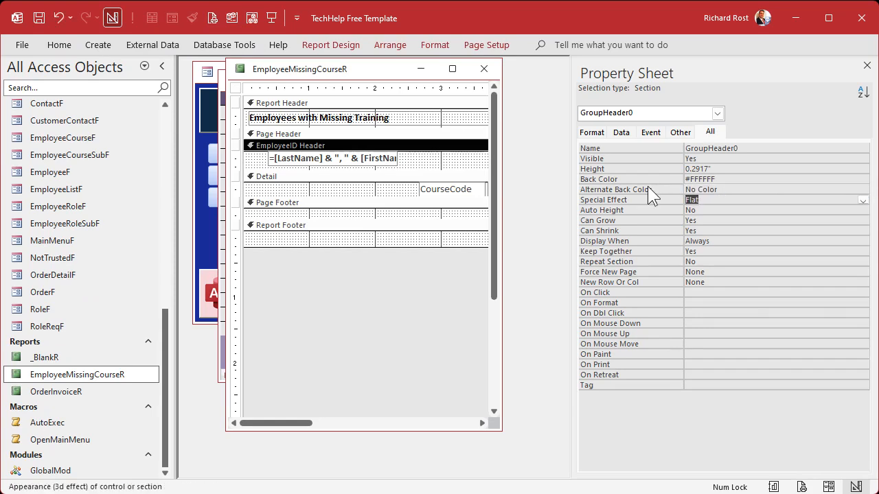
- Set the EmployeeID Header section's back color to the light gray #ECECEC
left_click(428, 162)
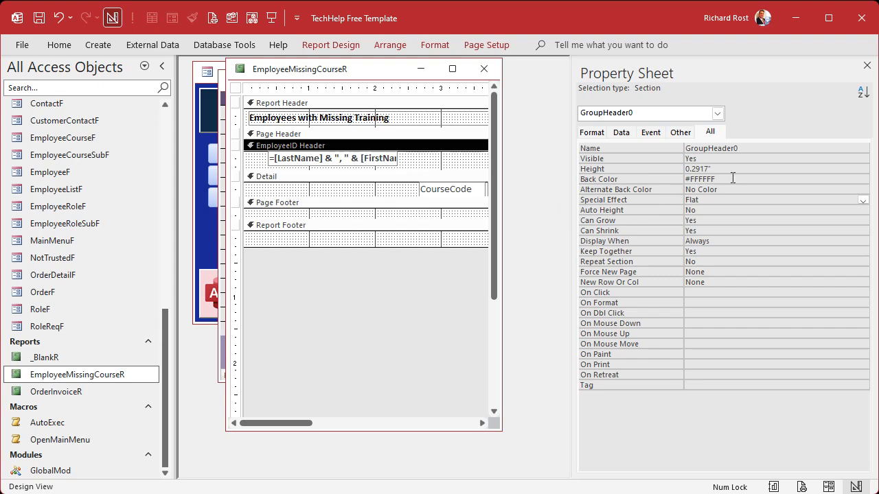
left_click(850, 179)
left_click(863, 180)
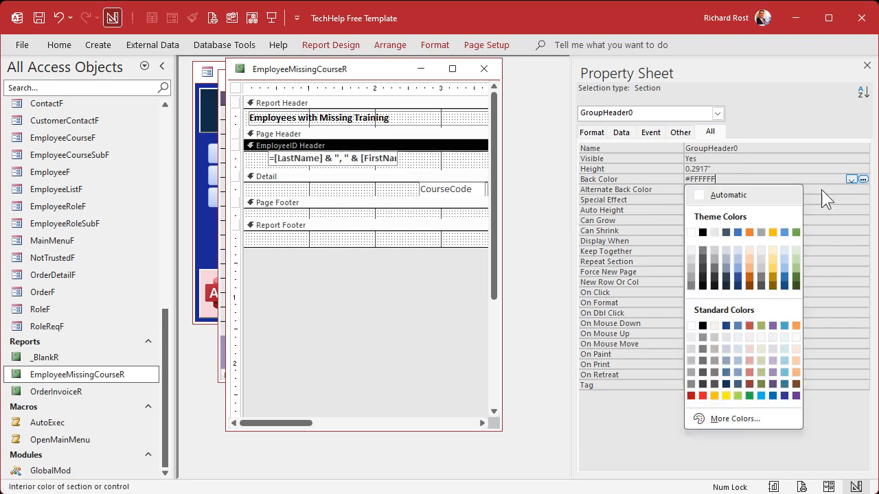
left_click(690, 337)
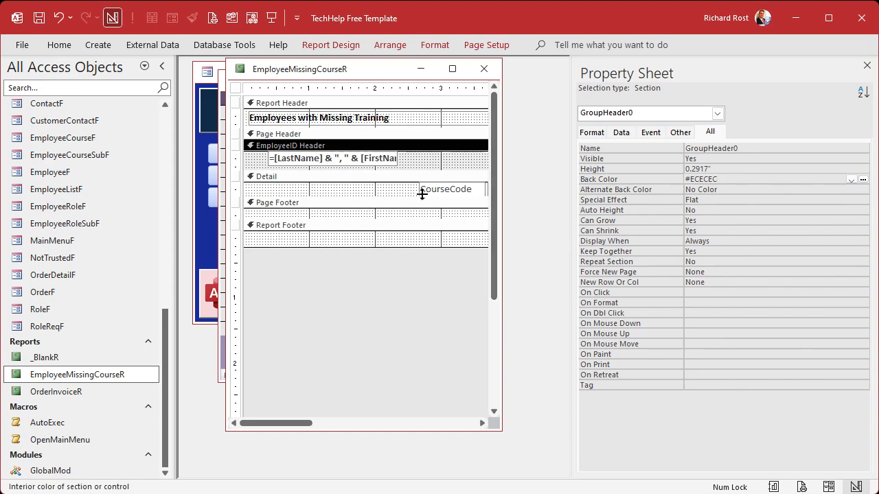
- Make the fill of the LF name text box in the EmployeeID Header transparent
left_click(393, 163)
left_click(486, 44)
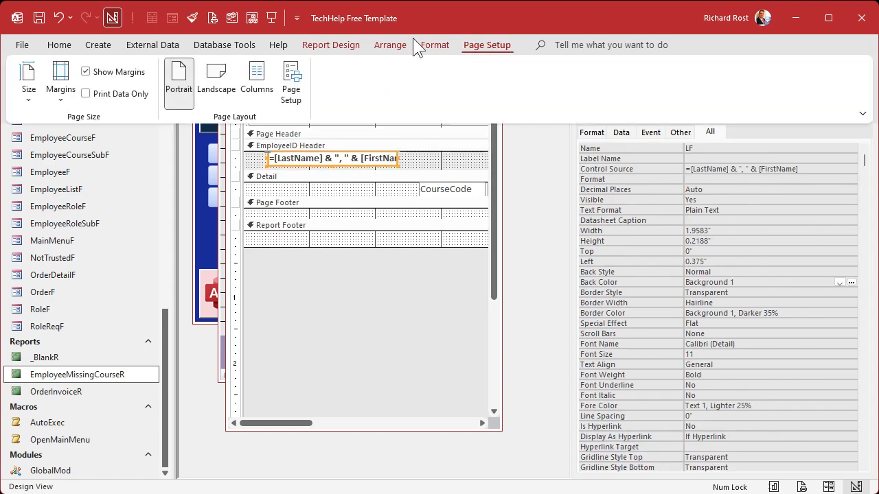
left_click(444, 42)
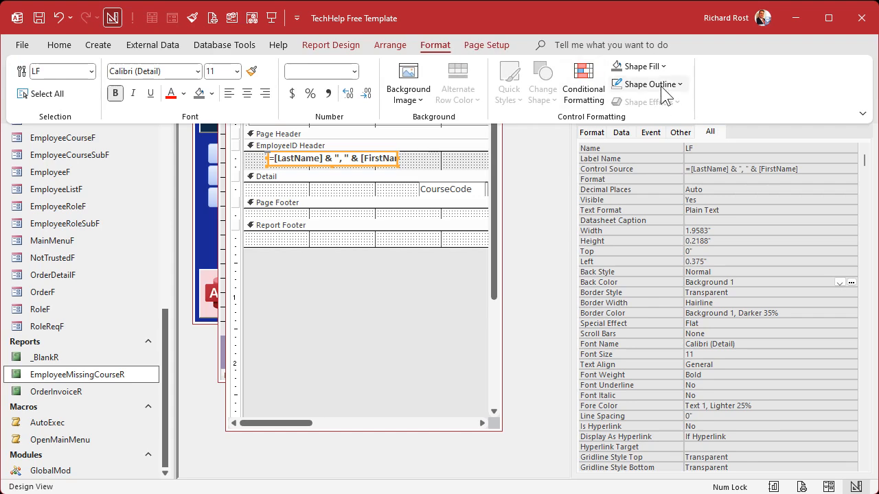
left_click(642, 66)
left_click(660, 349)
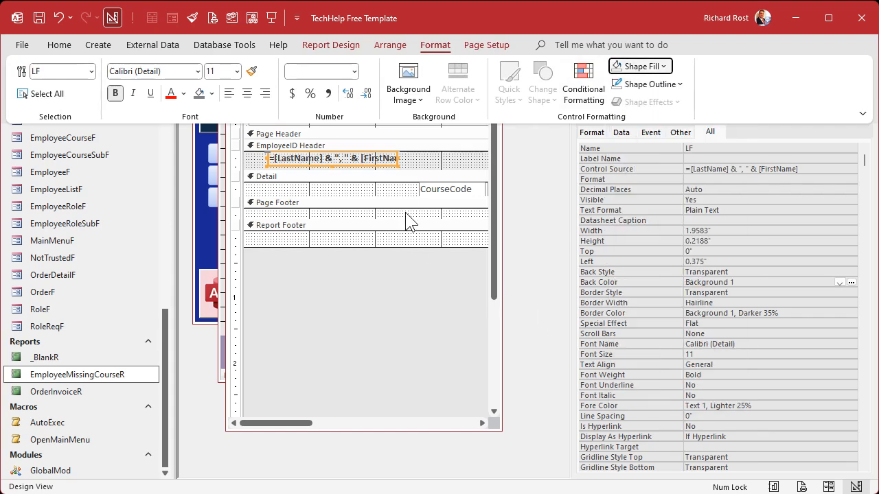
- Check the Detail section's alternate back color, close the design and print-preview the report to review the header shading
left_click(317, 192)
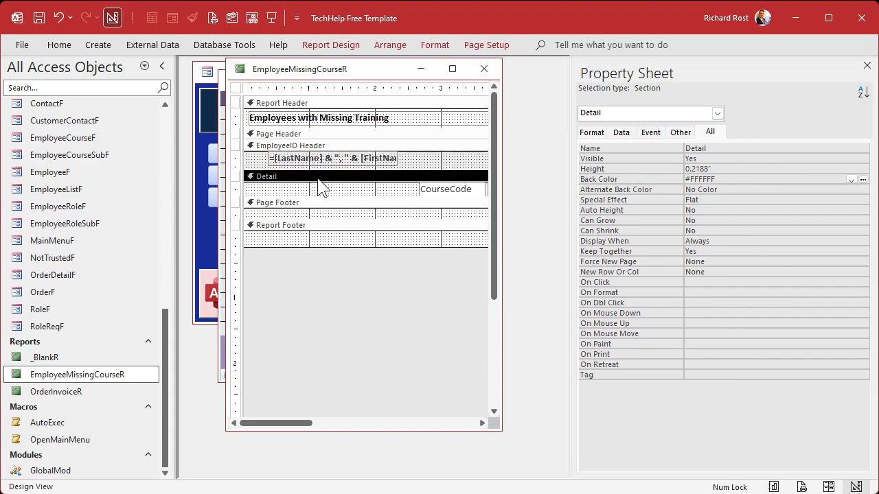
left_click(728, 193)
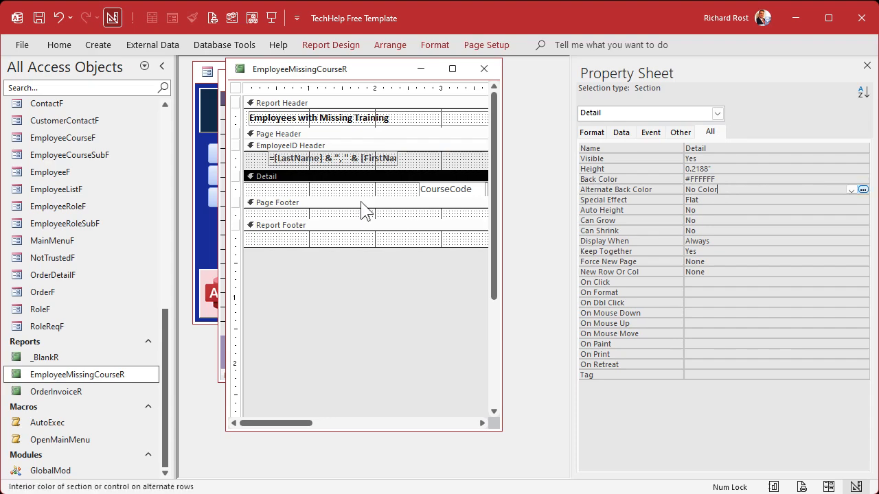
left_click(484, 69)
right_click(96, 380)
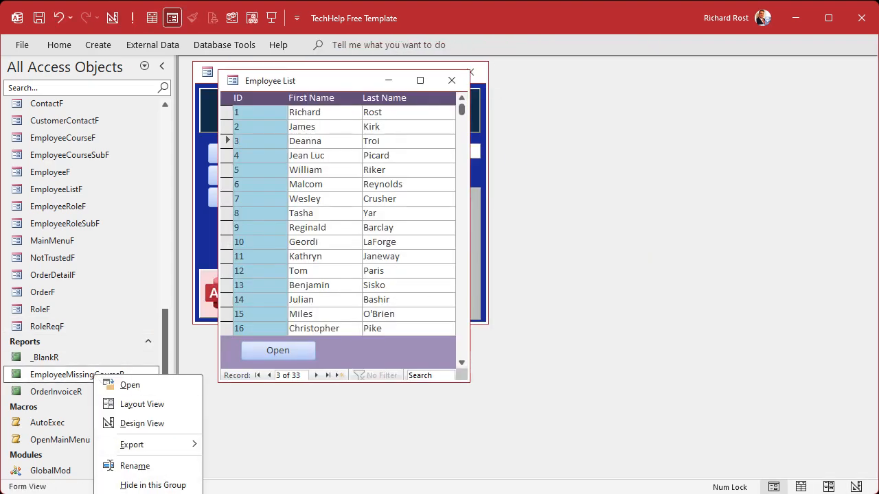
left_click(147, 493)
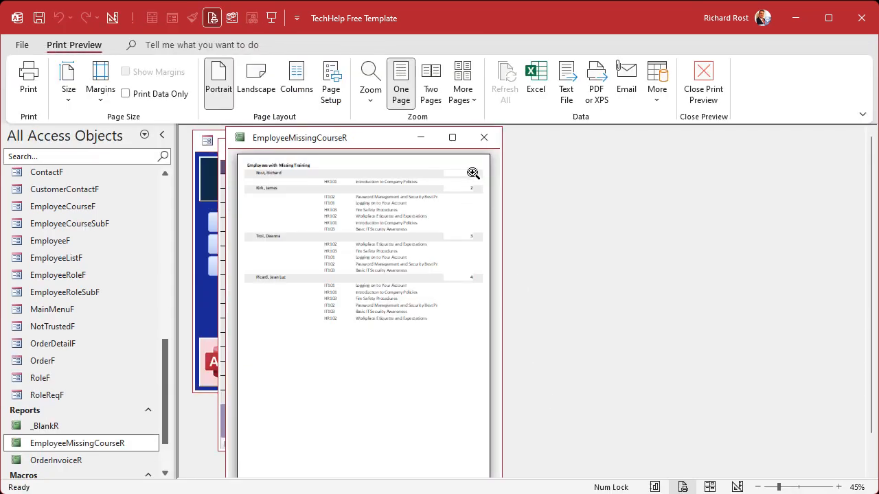
- Widen the report preview window and examine the EmployeeID box background against the shaded header rows at different zoom levels
left_click(470, 171)
left_click(469, 171)
left_click(325, 169)
left_click(323, 170)
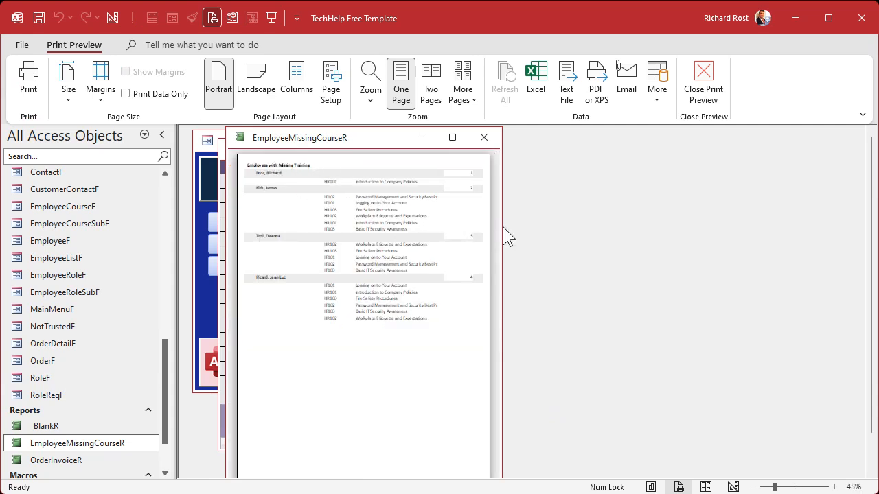
left_click_drag(502, 232, 811, 229)
left_click(463, 163)
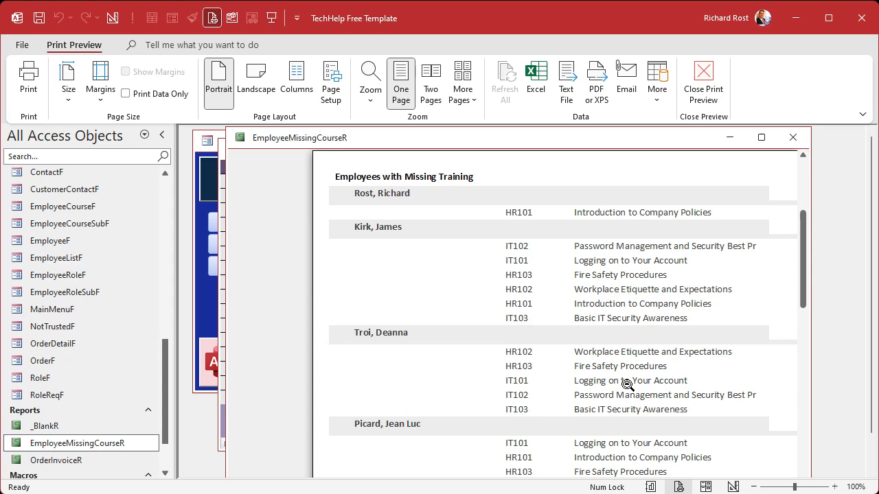
left_click(740, 282)
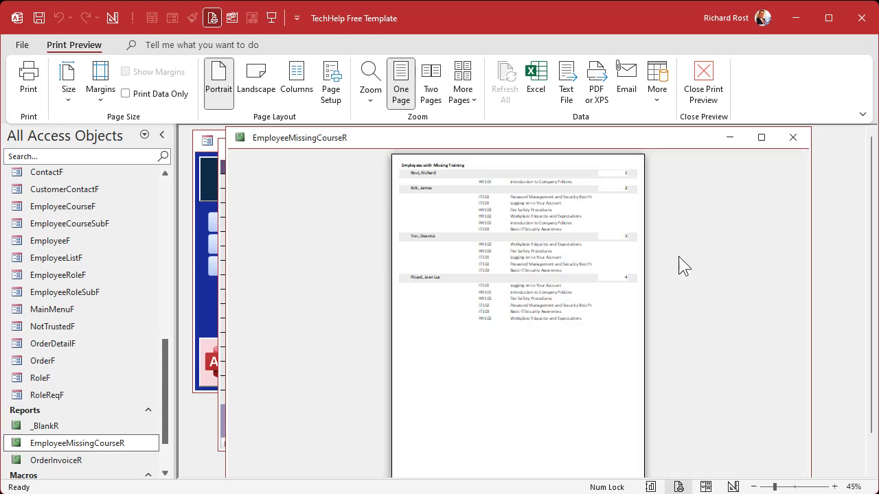
left_click(599, 173)
- In the report's Design View, make the fill of the EmployeeID text box in the EmployeeID Header transparent
right_click(623, 140)
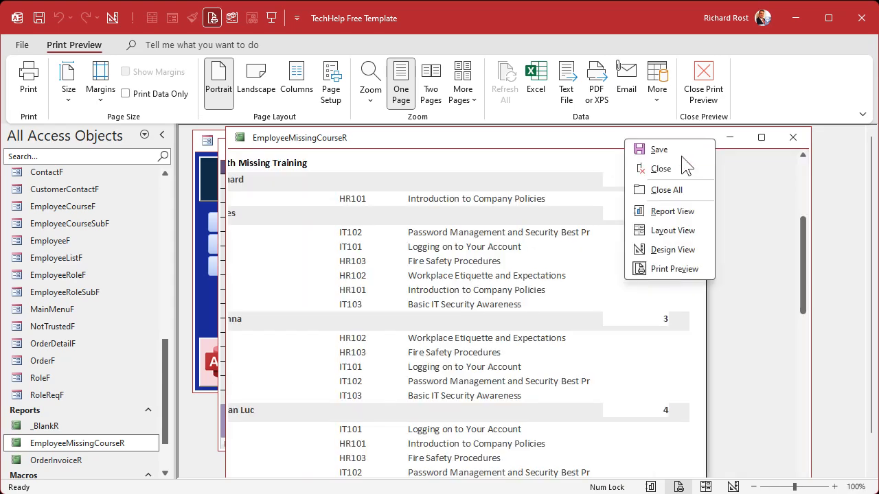
left_click(676, 247)
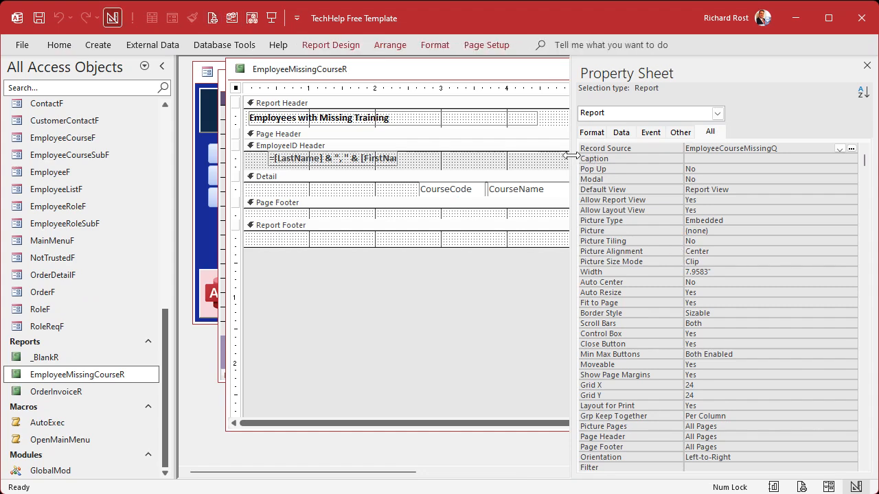
left_click_drag(571, 156, 693, 157)
double_click(665, 74)
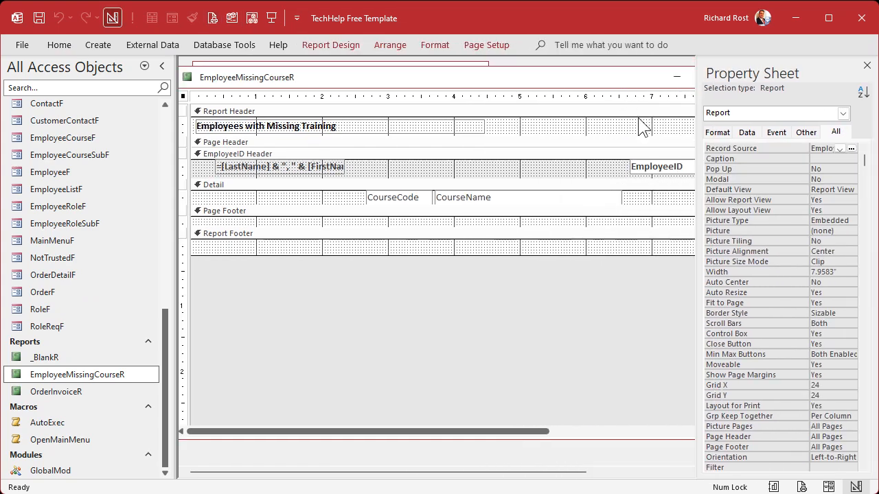
left_click(651, 167)
left_click(435, 44)
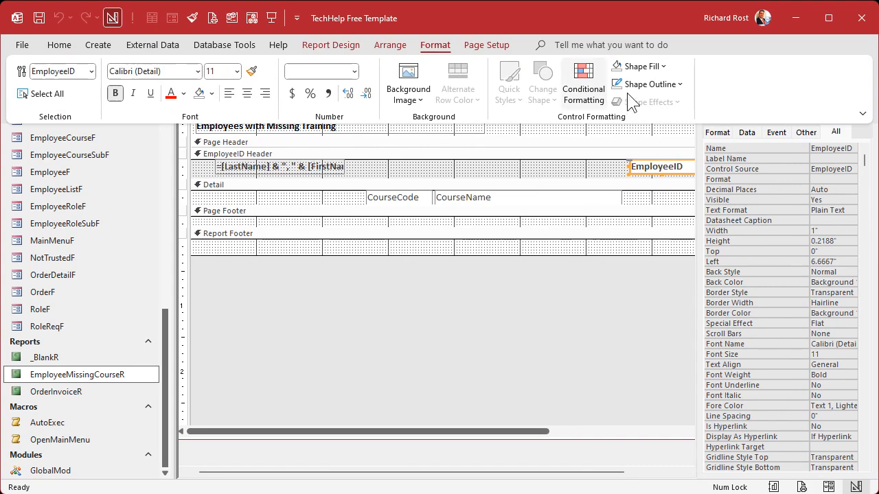
left_click(660, 67)
left_click(652, 346)
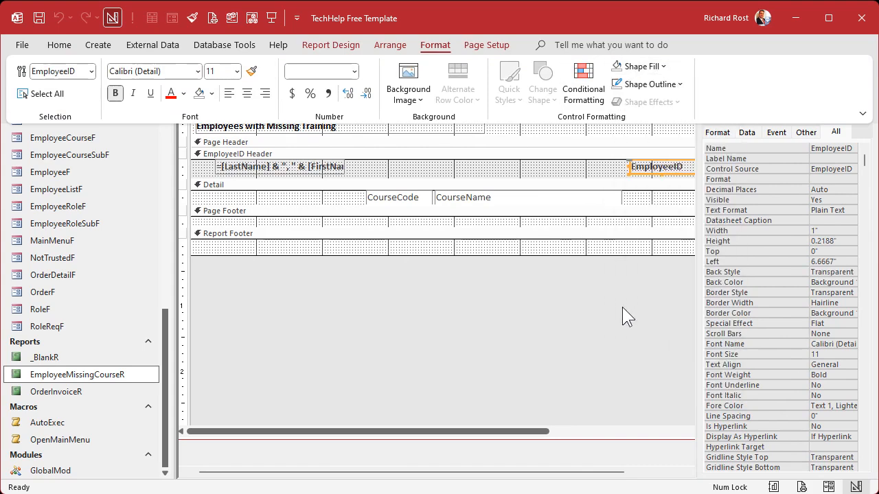
left_click(539, 305)
- Set the font size of the "Employees with Missing Training" title label to 26
left_click(378, 124)
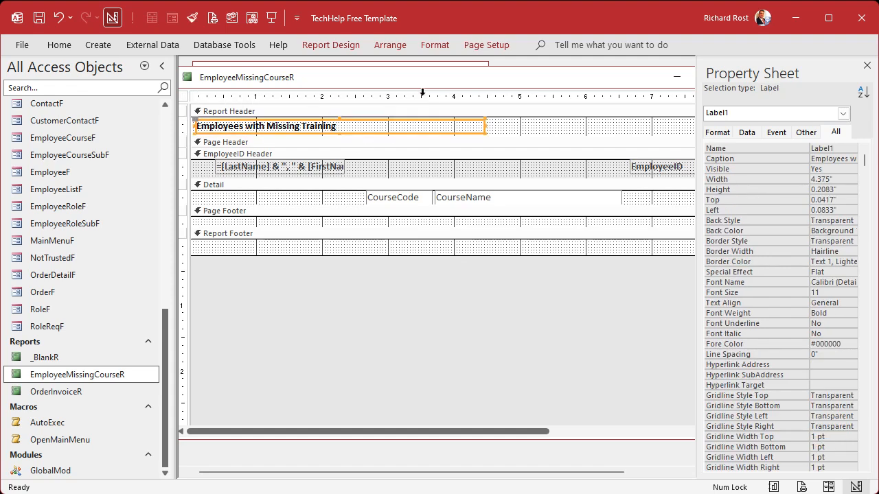
left_click(434, 44)
left_click(237, 72)
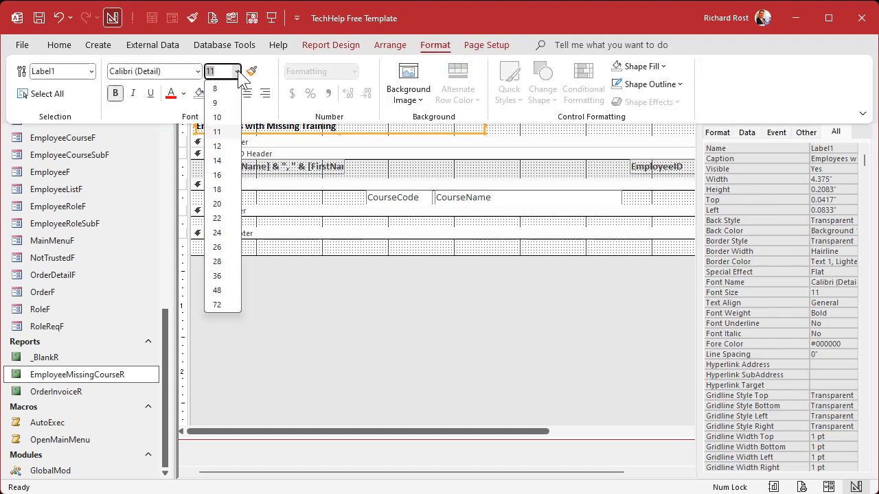
left_click(232, 249)
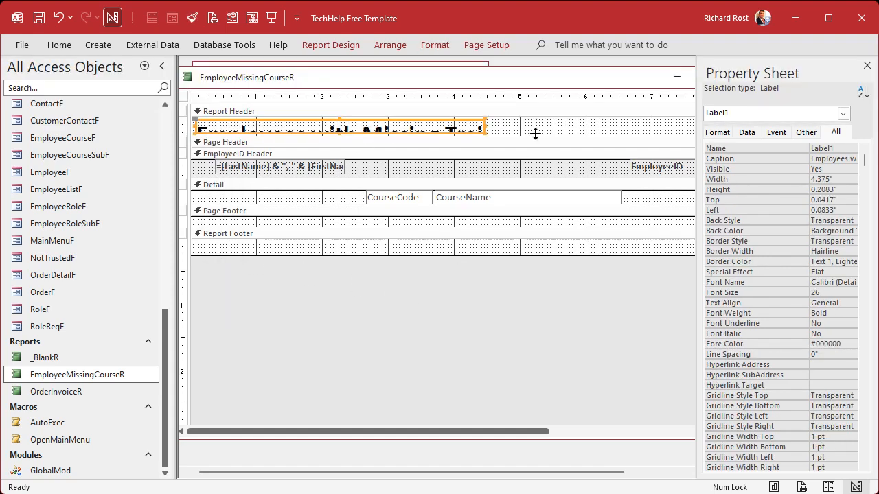
- Enlarge the Report Header to about 0.67" high, fit the title label to its text and widen it a little further
left_click_drag(535, 133, 541, 159)
double_click(486, 133)
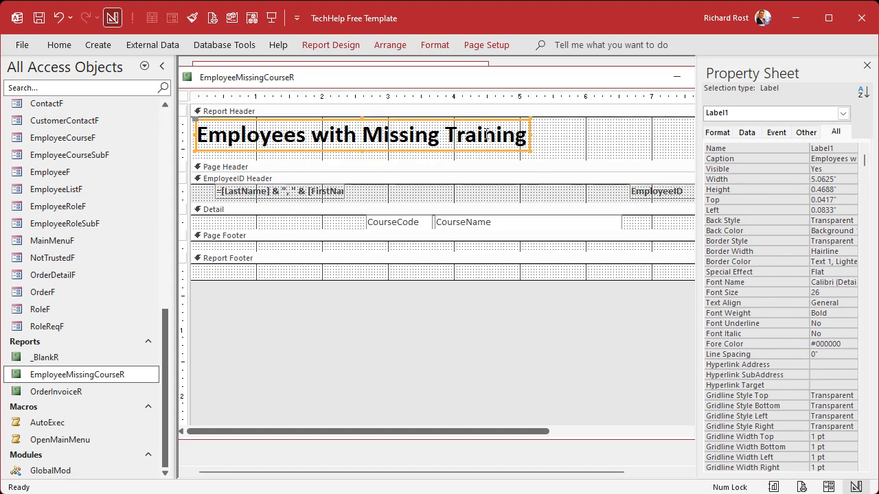
left_click(529, 139)
left_click_drag(530, 140, 572, 135)
left_click(606, 136)
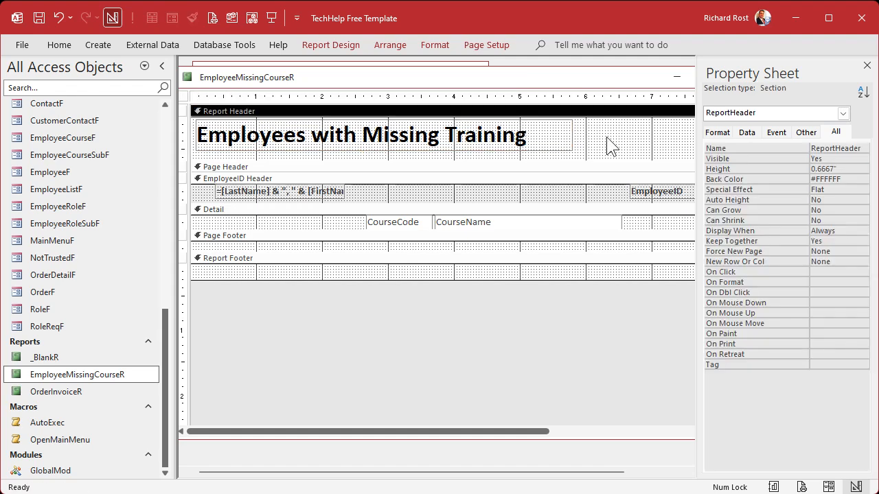
- Close the property sheet, the report design and the Employee List form
left_click(866, 66)
left_click(739, 75)
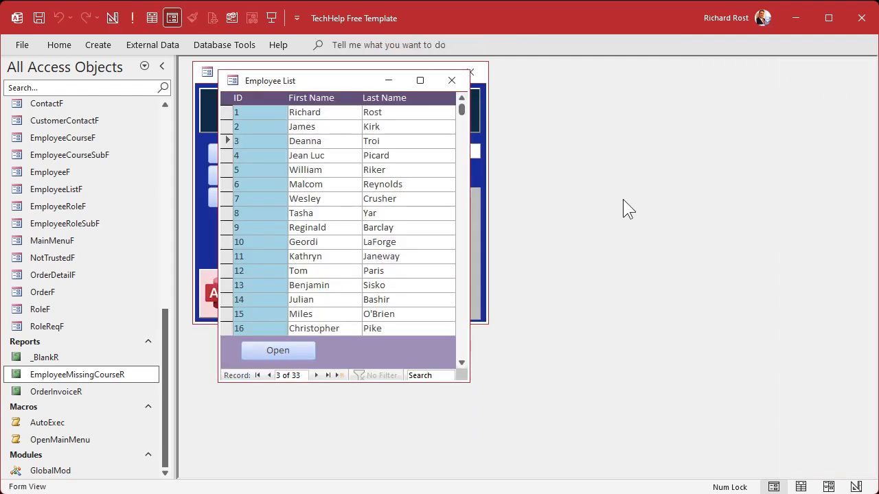
left_click(451, 81)
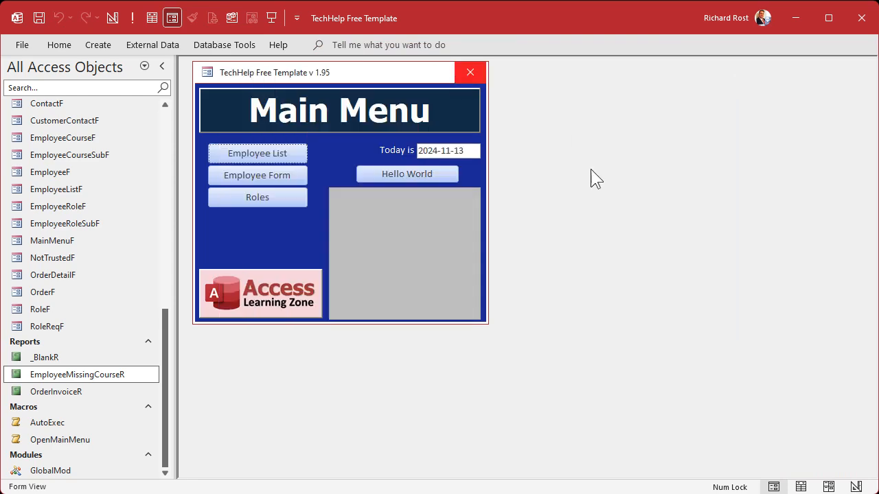
- Print-preview EmployeeMissingCourseR in a wider window and review the title, header rows and order of the missing courses
right_click(100, 374)
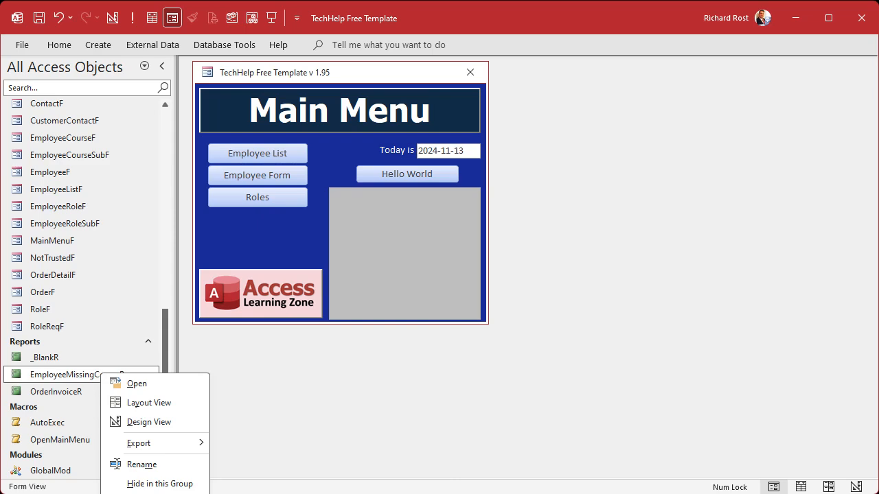
left_click(154, 493)
left_click_drag(317, 142, 362, 133)
left_click(351, 194)
left_click(352, 192)
left_click_drag(493, 196, 728, 199)
left_click(474, 185)
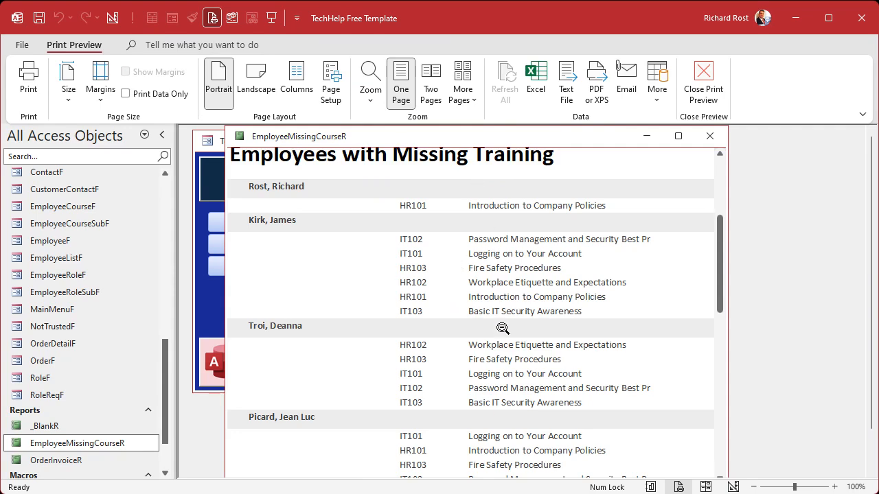
scroll(502, 328, "down", 2)
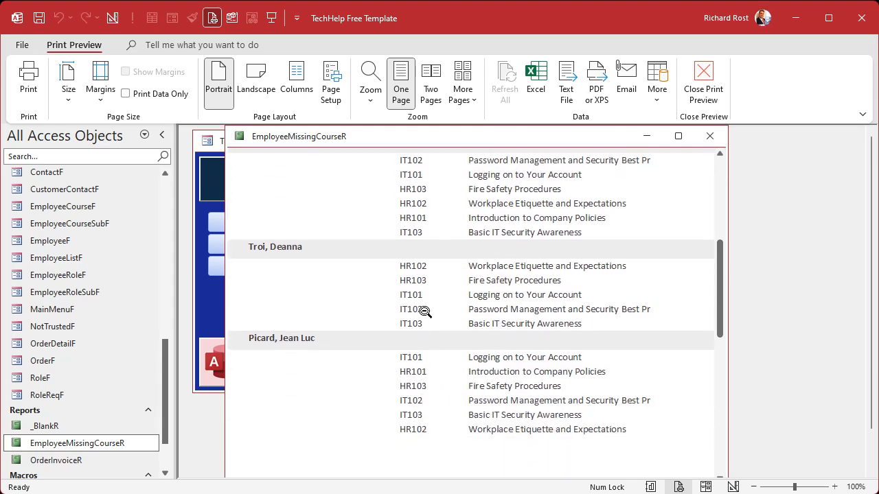
- Return the report to a maximized Design View and show its Group, Sort, and Total settings
right_click(601, 137)
left_click(611, 244)
double_click(590, 74)
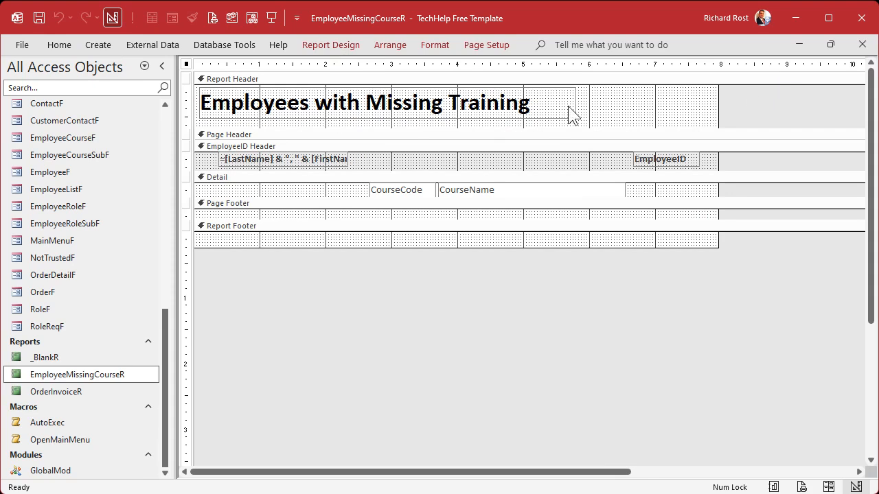
left_click(325, 43)
left_click(155, 69)
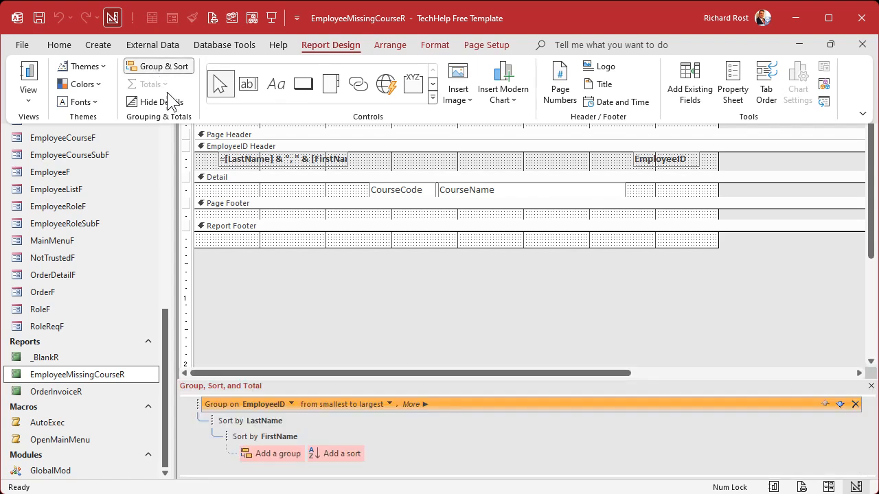
left_click(645, 384)
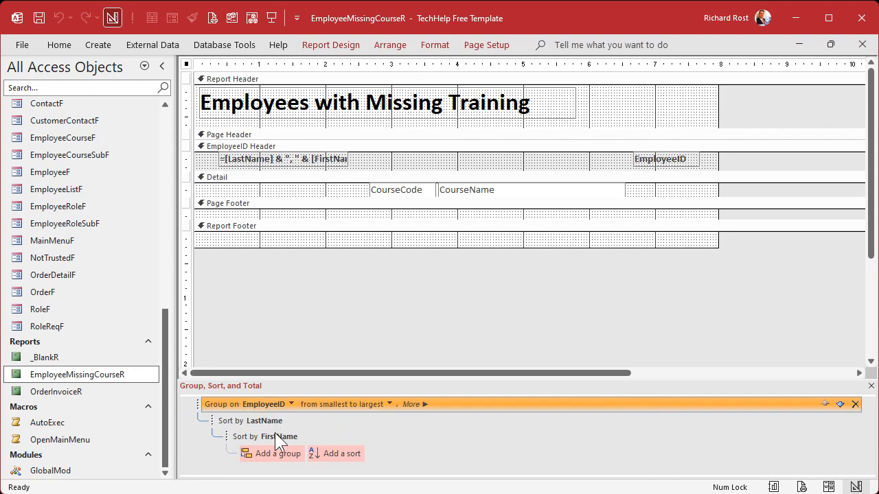
- Try grouping by CourseCode below the FirstName sort with its header collapsed, and delete that group level
left_click(279, 449)
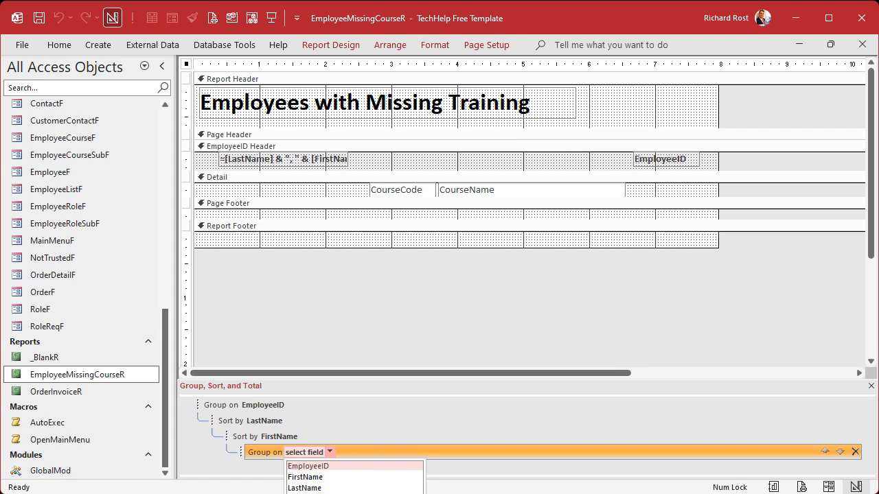
left_click(304, 493)
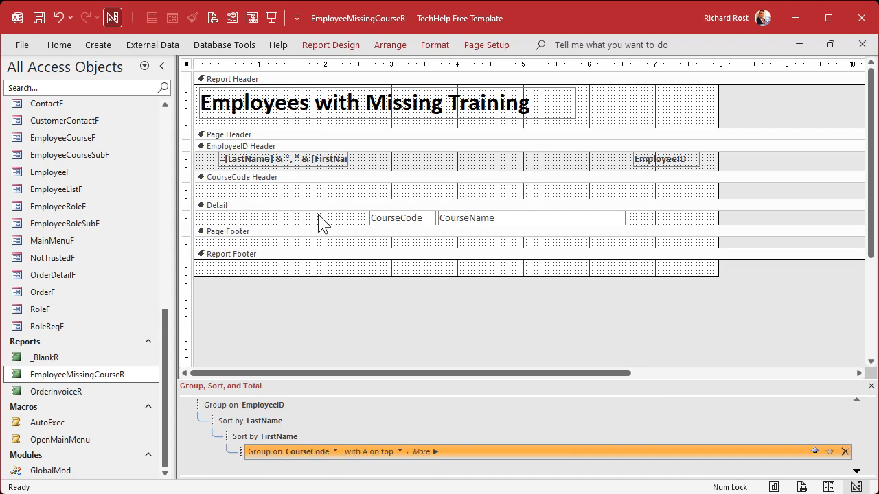
left_click_drag(313, 197, 320, 174)
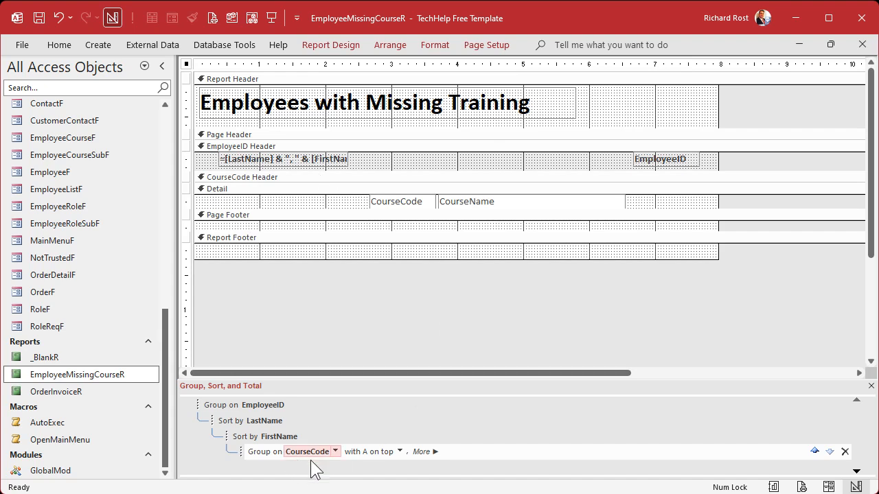
left_click(845, 451)
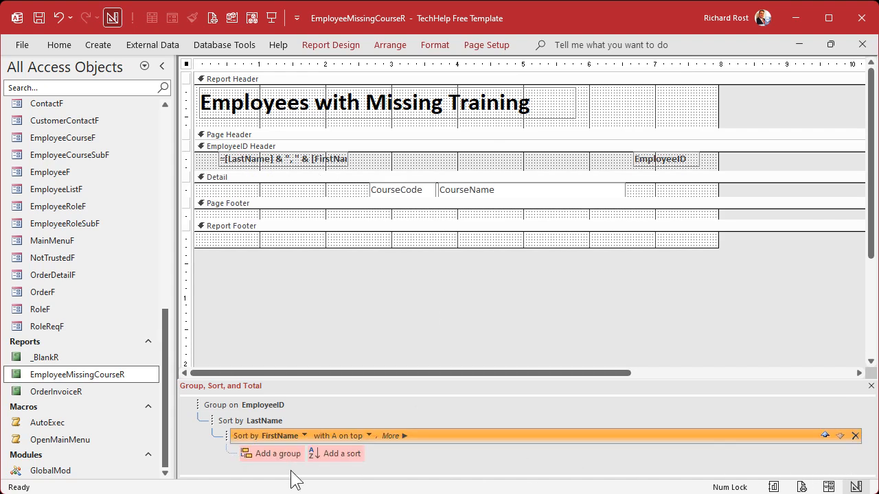
- Add a sort by CourseCode with A on top below the FirstName sort, and close the report design
left_click(334, 455)
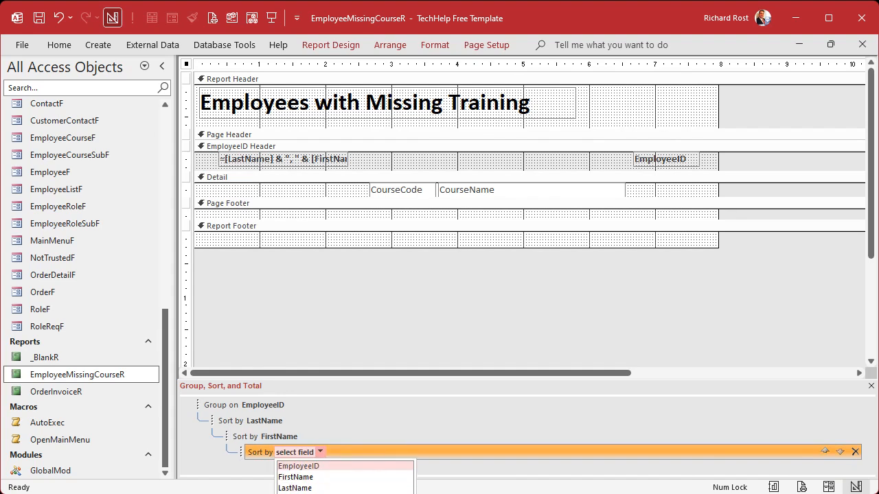
left_click(343, 493)
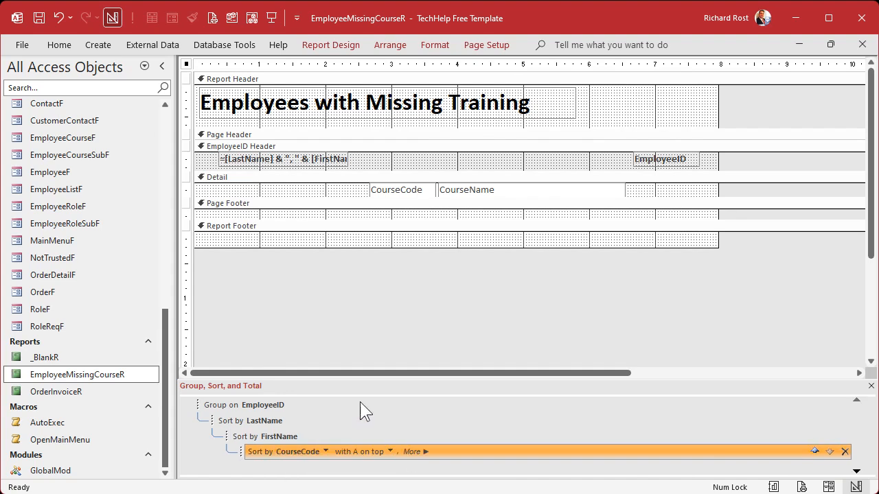
left_click(528, 293)
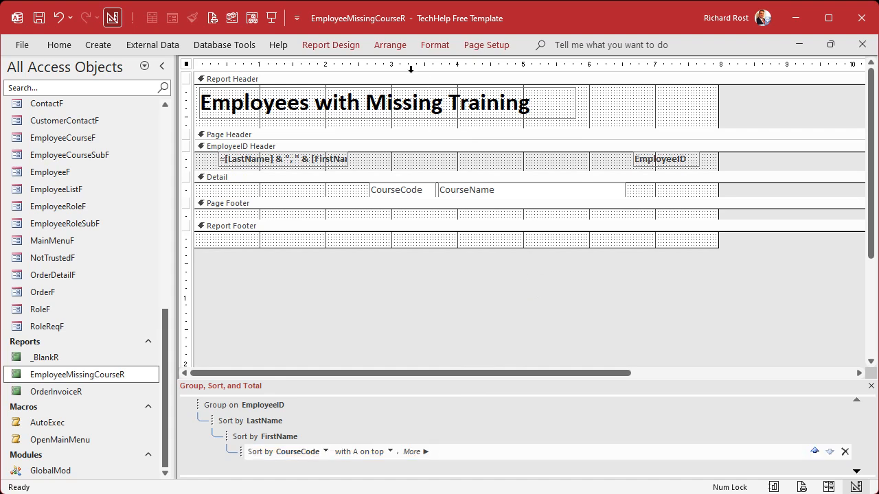
left_click(863, 45)
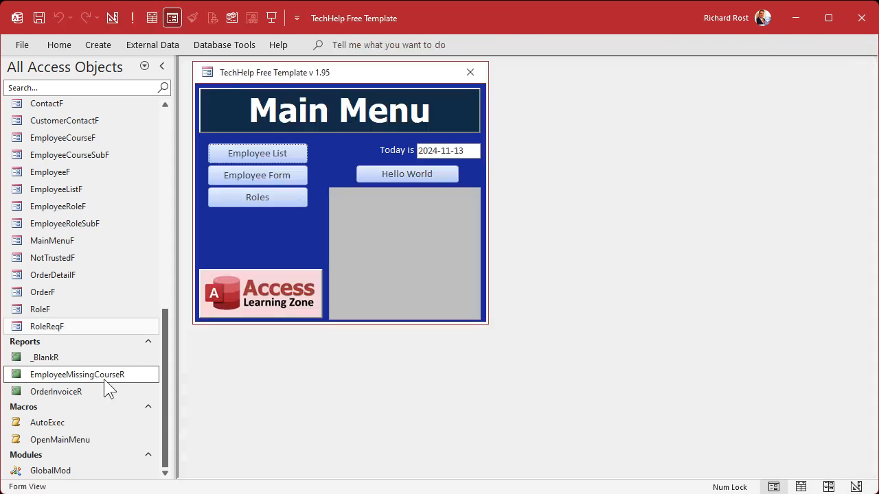
- Print-preview EmployeeMissingCourseR to check the course order within each employee, and close the preview
right_click(75, 377)
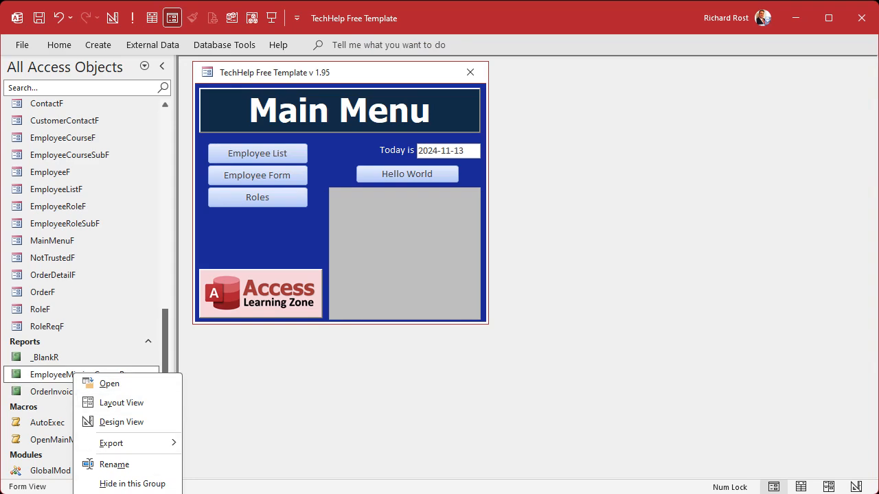
key("o")
left_click(287, 214)
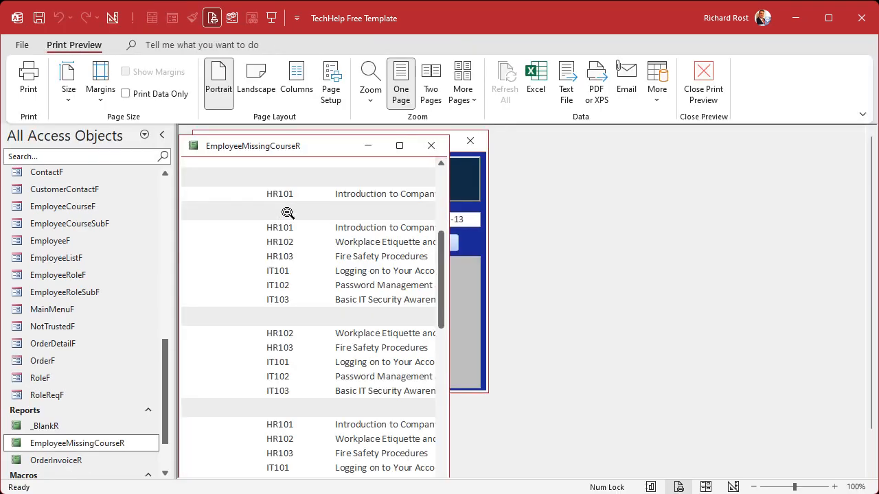
left_click(296, 249)
left_click_drag(305, 151, 455, 165)
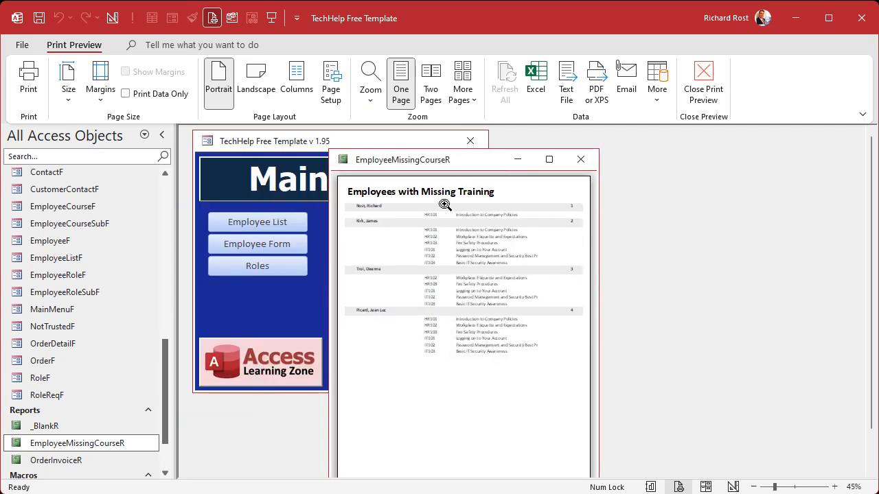
left_click(580, 160)
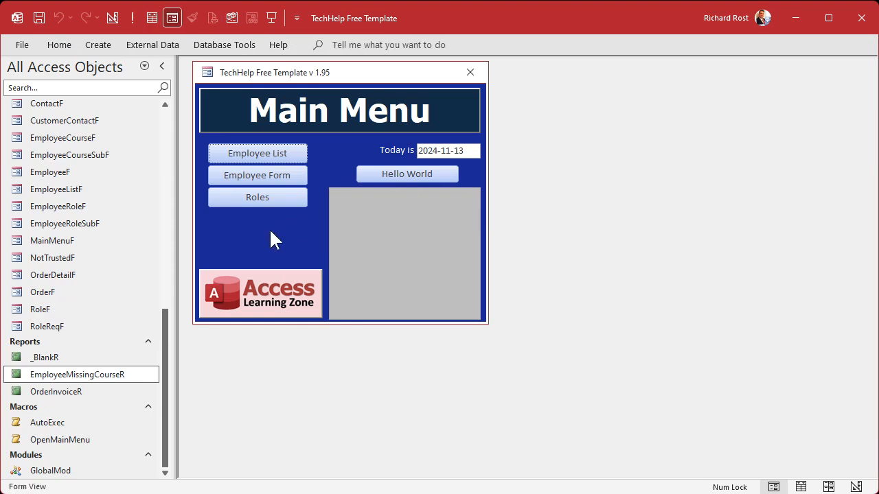
- In MainMenuF's Design View, enlarge the window and move the date field, Hello World button and unbound box about 3" to the right
right_click(268, 230)
left_click(322, 278)
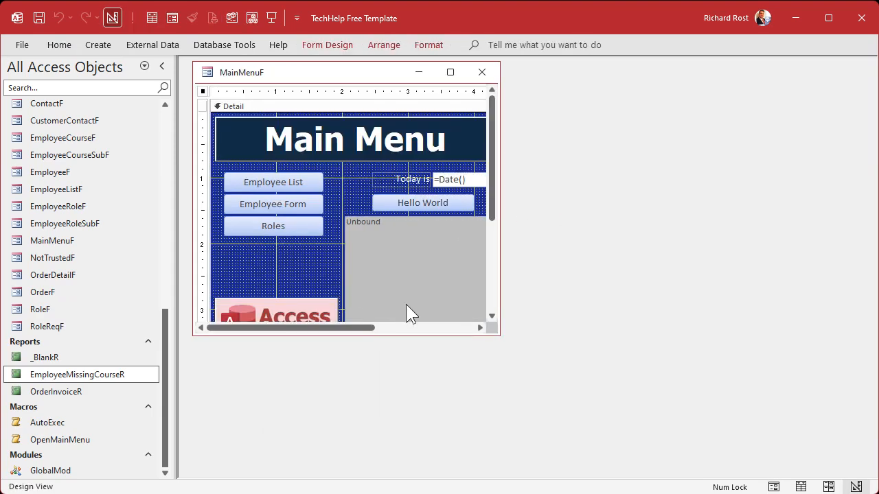
left_click_drag(492, 334, 744, 421)
left_click_drag(537, 180, 391, 286)
left_click_drag(506, 288, 612, 286)
- Change the MainMenuF title label text from Main Menu to "Employee Database"
left_click(404, 140)
left_click_drag(265, 143, 459, 140)
type("Em")
key("BackSpace")
type("ployee")
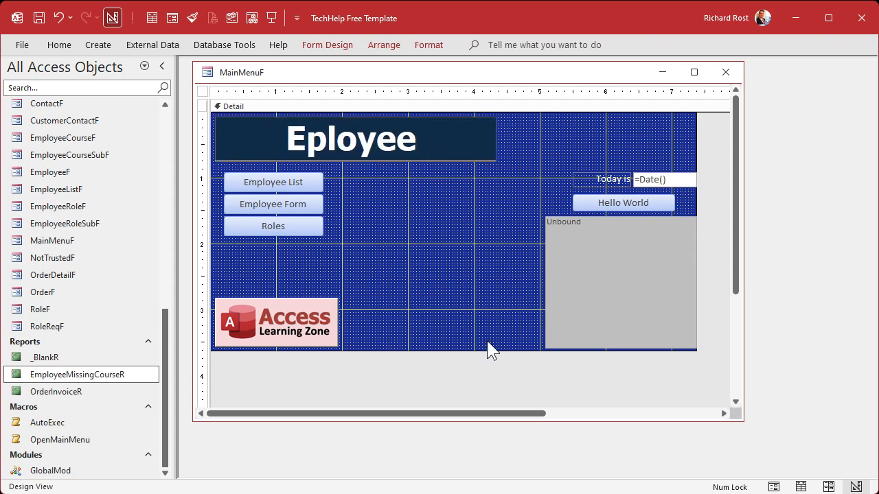
key("ctrl+a")
type("Employee Database")
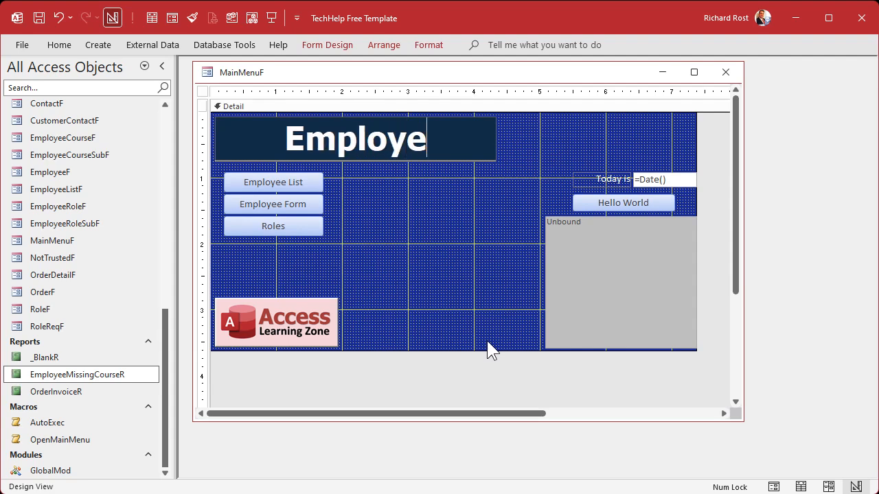
key("Return")
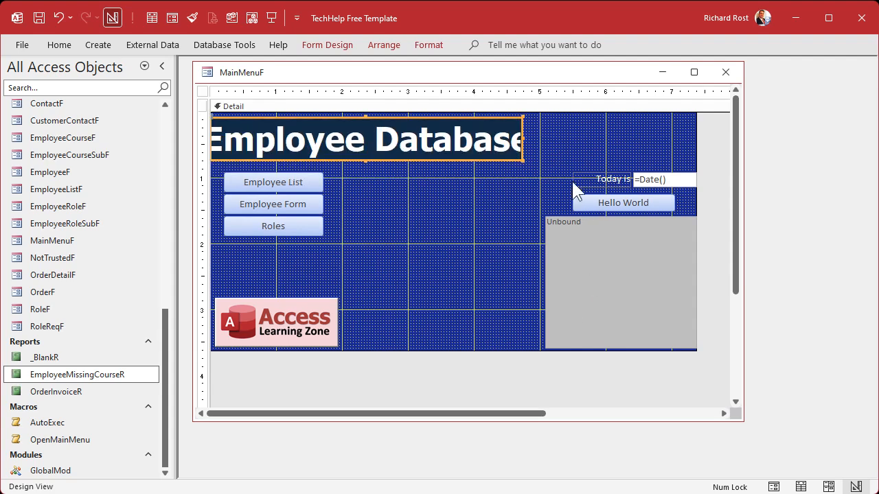
- Widen the title label to span the full width of the form, with its left edge just inside the form's edge
left_click_drag(523, 138, 694, 138)
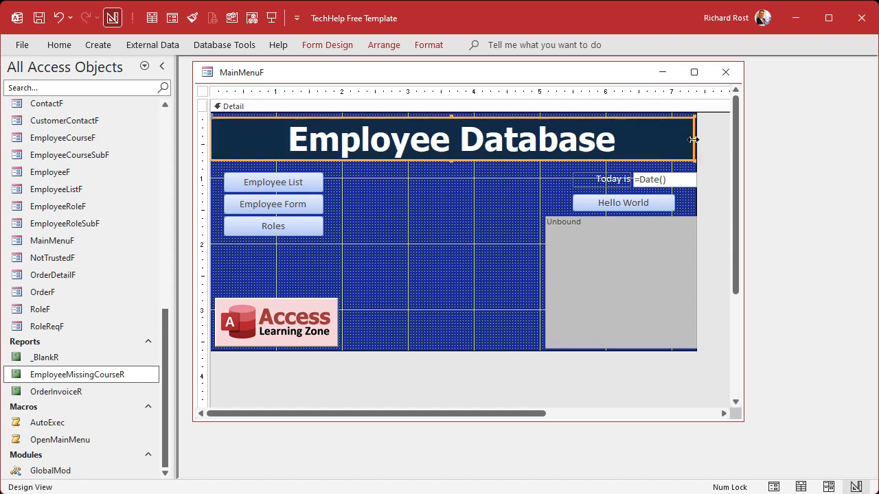
left_click(211, 137)
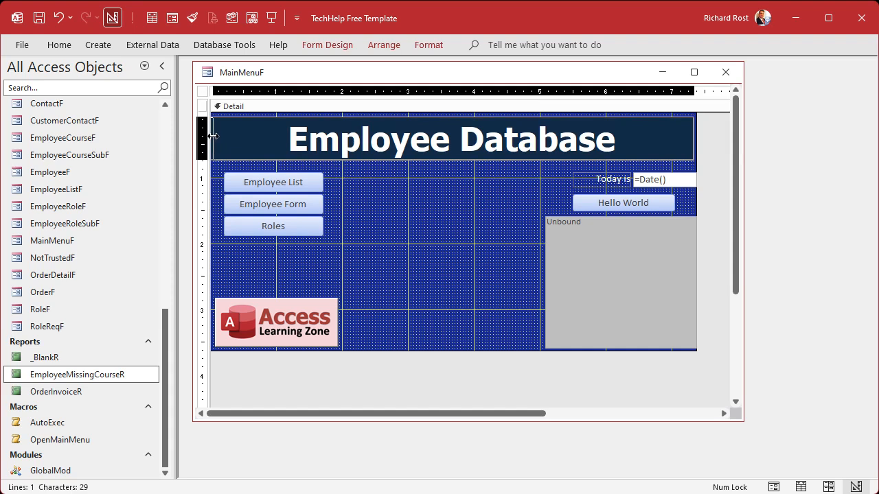
left_click(390, 210)
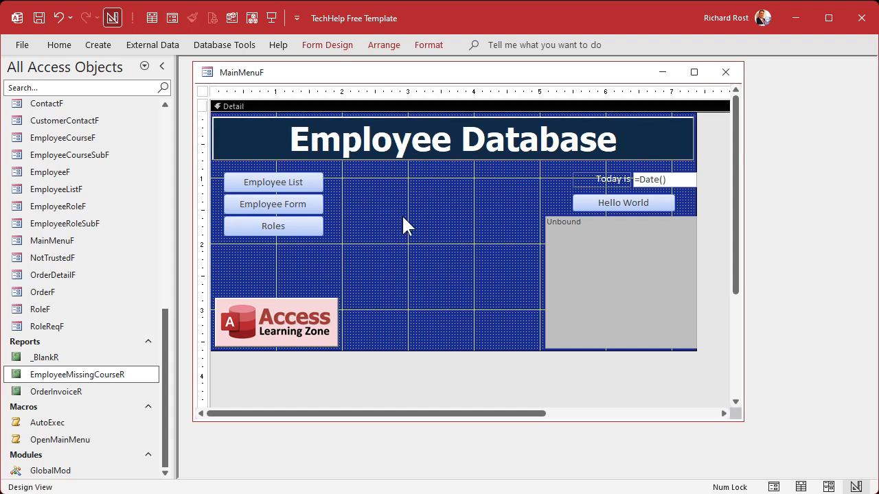
- Duplicate the Roles button and place the copy beside the Employee List button, at about 2" horizontally
left_click(294, 230)
key("ctrl+c")
key("ctrl+v")
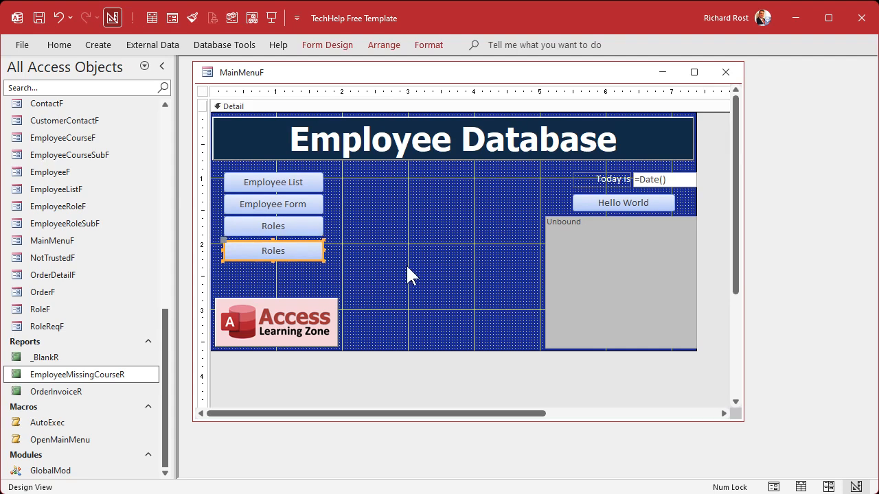
left_click_drag(314, 249, 466, 311)
- Caption the copied button "Missing Training Report" and widen it to about 2.08" so the text fits on one line
type("Missing traini")
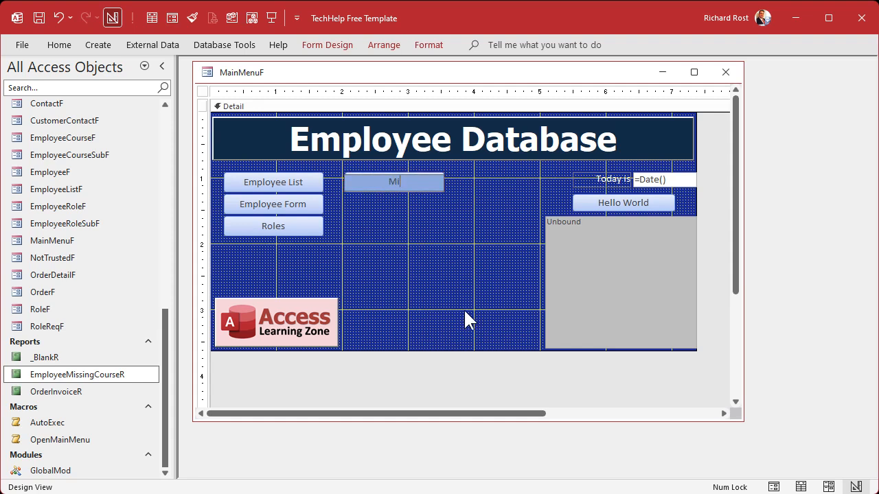
key("BackSpace")
key("BackSpace")
key("BackSpace")
key("BackSpace")
key("BackSpace")
key("BackSpace")
type("Training Report")
key("Return")
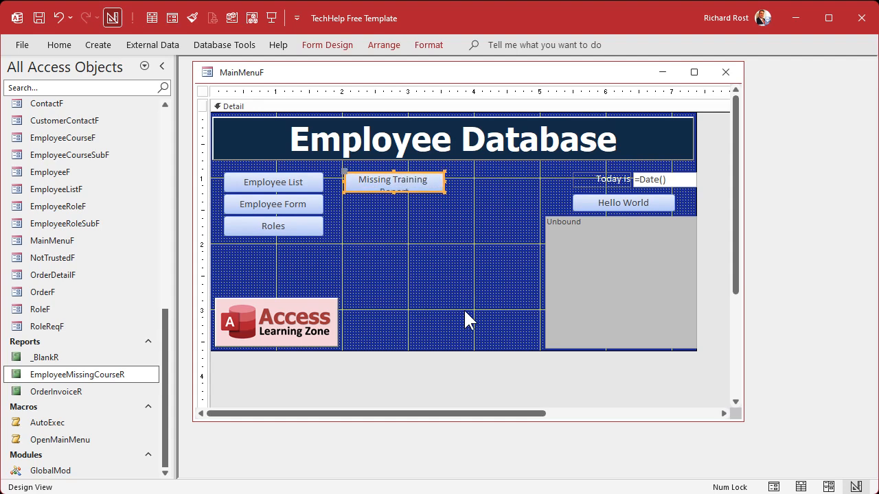
left_click_drag(442, 180, 483, 180)
left_click(464, 210)
right_click(420, 177)
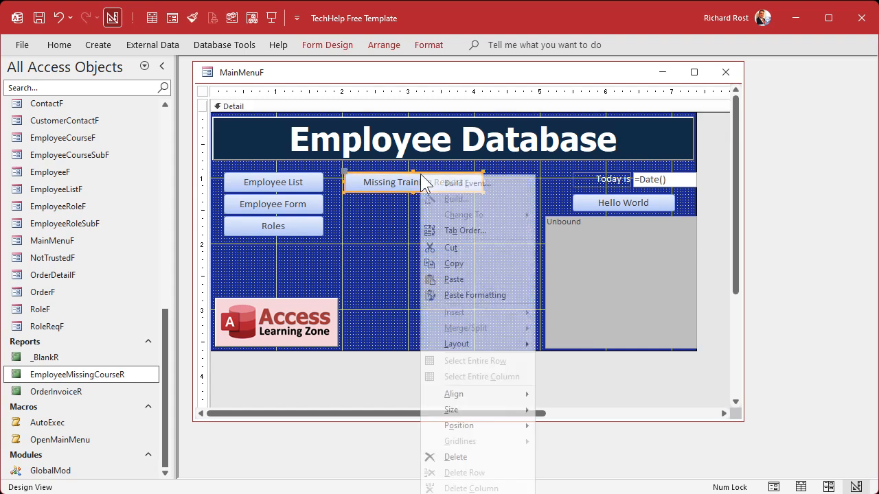
left_click(459, 183)
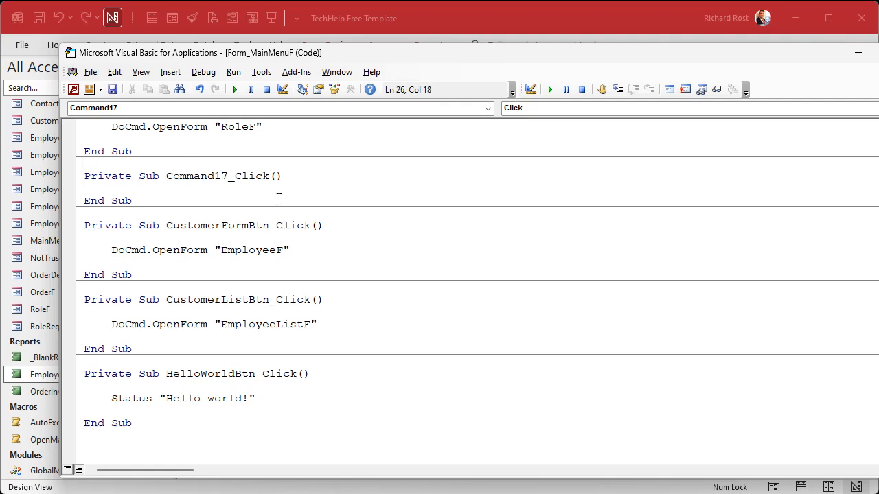
left_click(315, 202, "shift")
key("Delete")
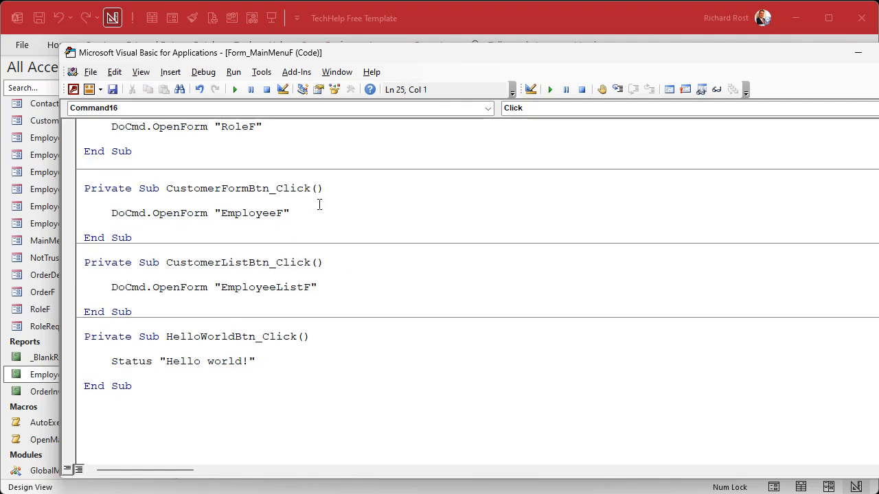
left_click(571, 13)
left_click(448, 200)
- Name the Missing Training Report button MissingTrainingBtn in its properties, and close the properties
left_click(436, 181)
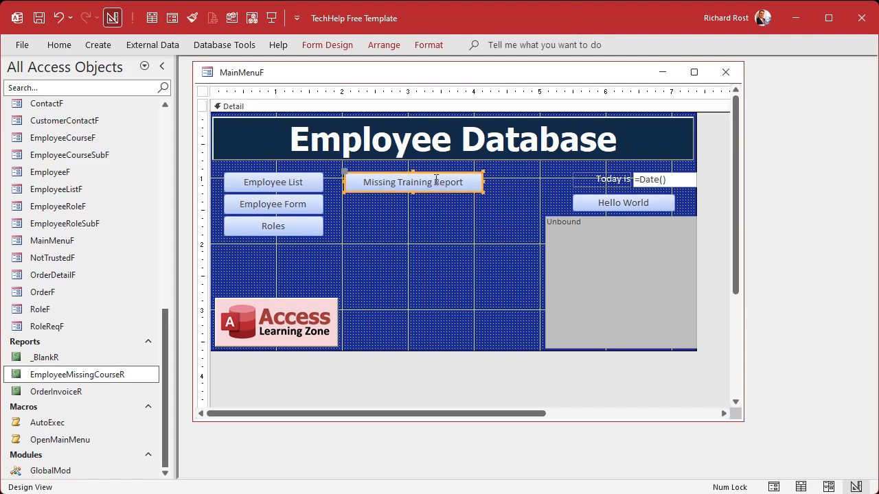
double_click(436, 180)
left_click_drag(692, 156, 607, 157)
left_click(668, 152)
type("MissingTrainingBtn")
key("Tab")
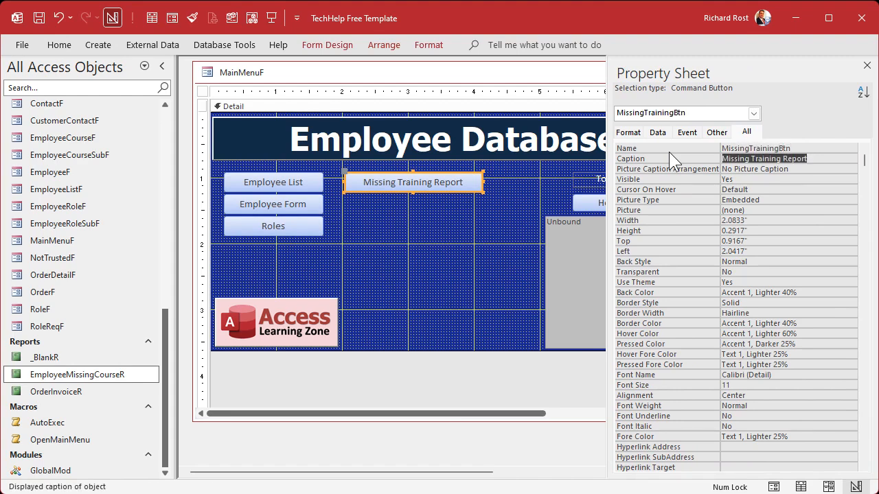
left_click(866, 66)
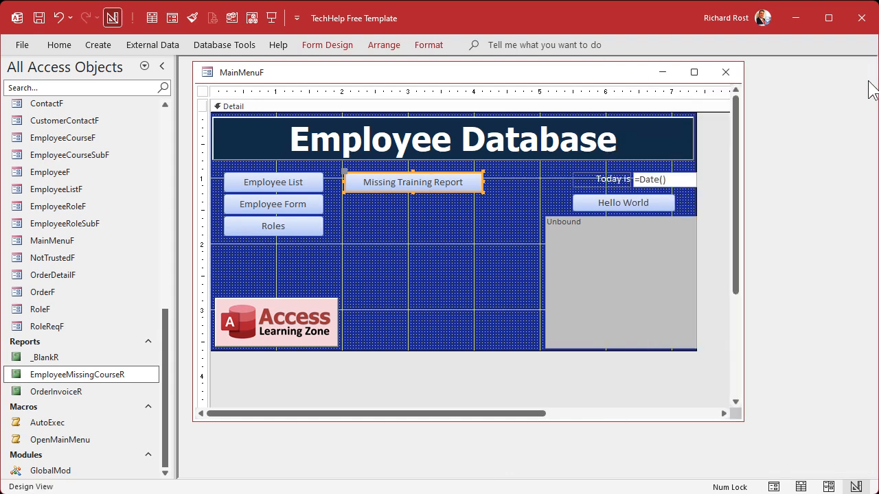
left_click(409, 218)
right_click(408, 194)
left_click(459, 201)
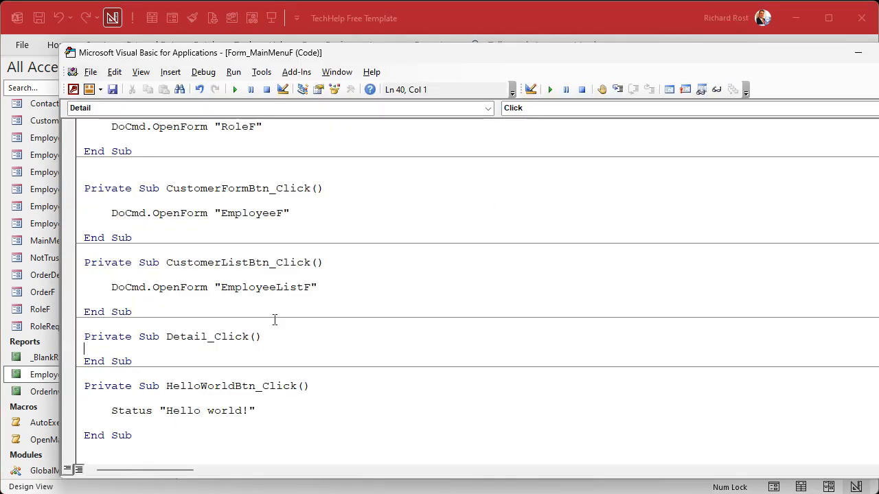
left_click_drag(84, 336, 311, 360)
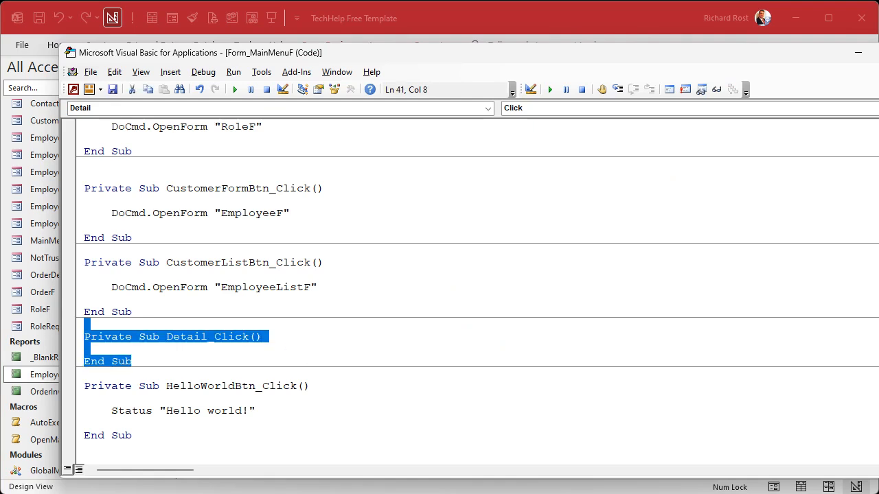
key("BackSpace")
key("BackSpace")
left_click(306, 163)
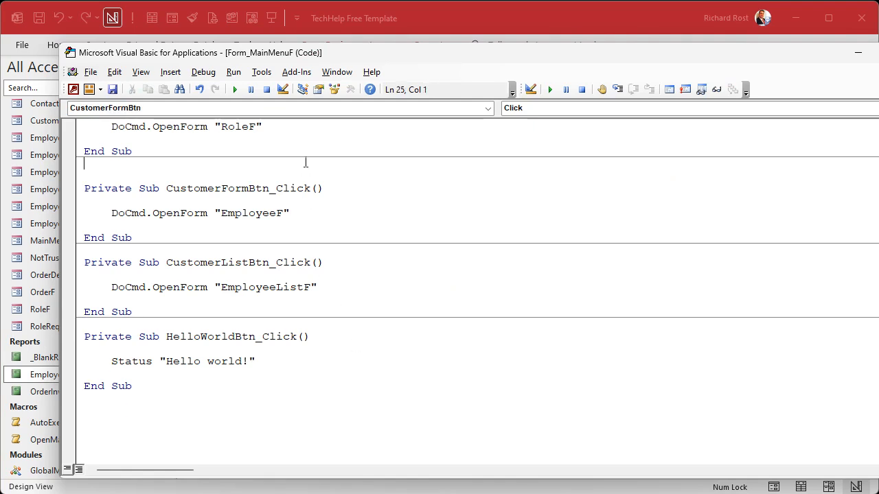
key("Delete")
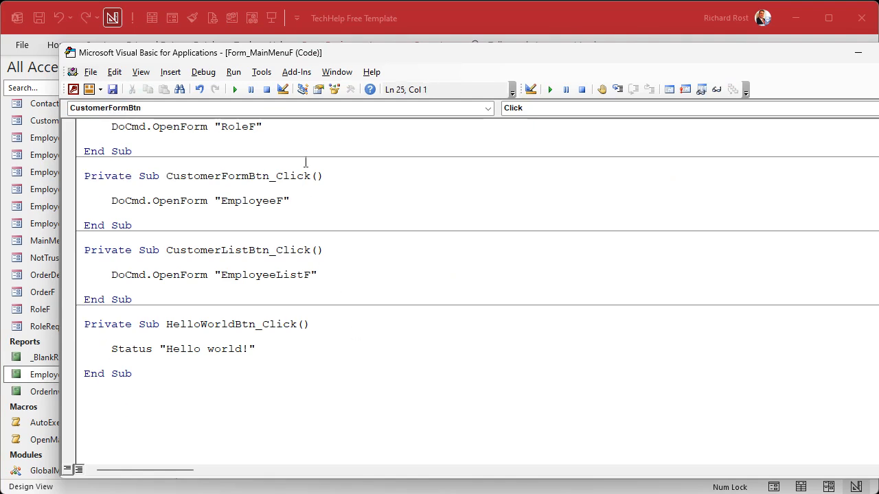
left_click(583, 17)
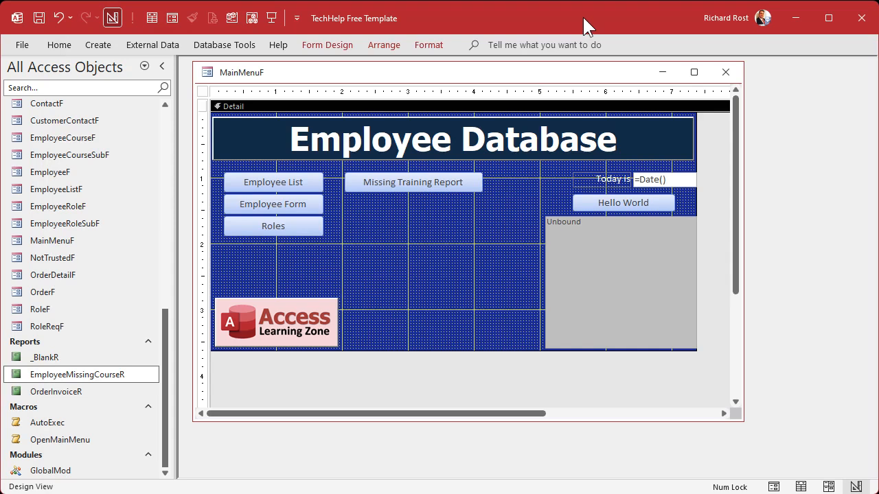
right_click(448, 195)
left_click(514, 208)
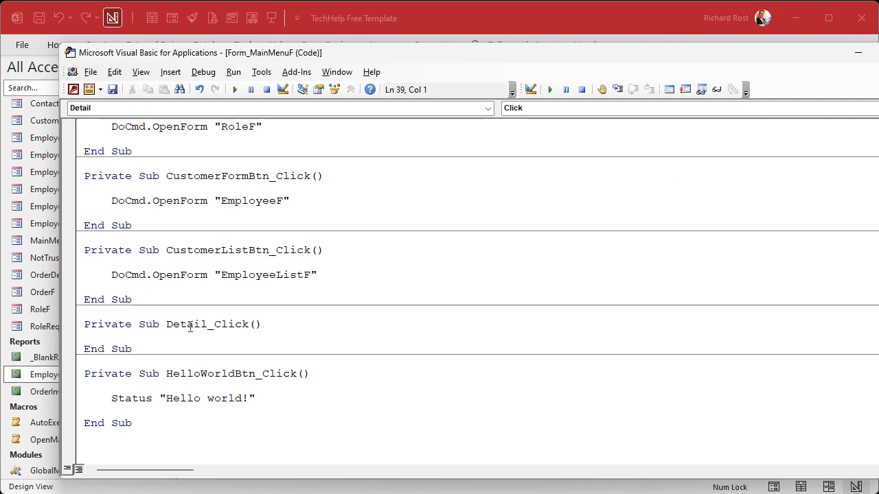
left_click(289, 347, "shift")
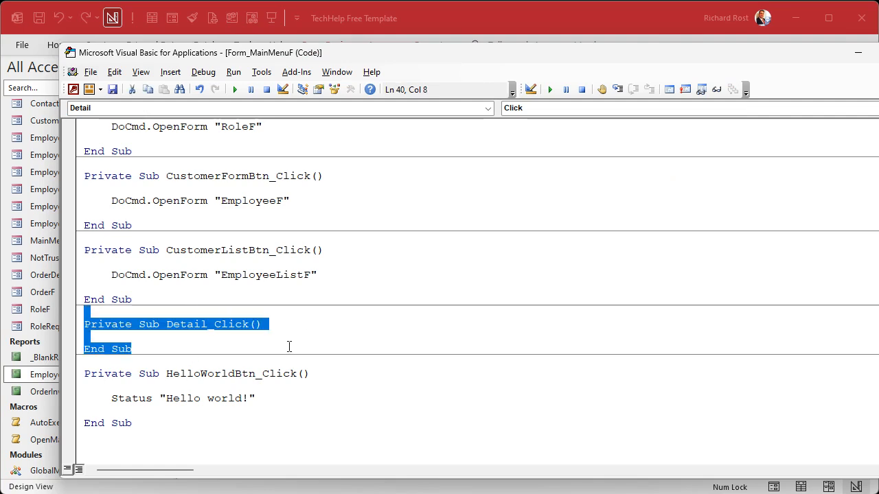
key("Delete")
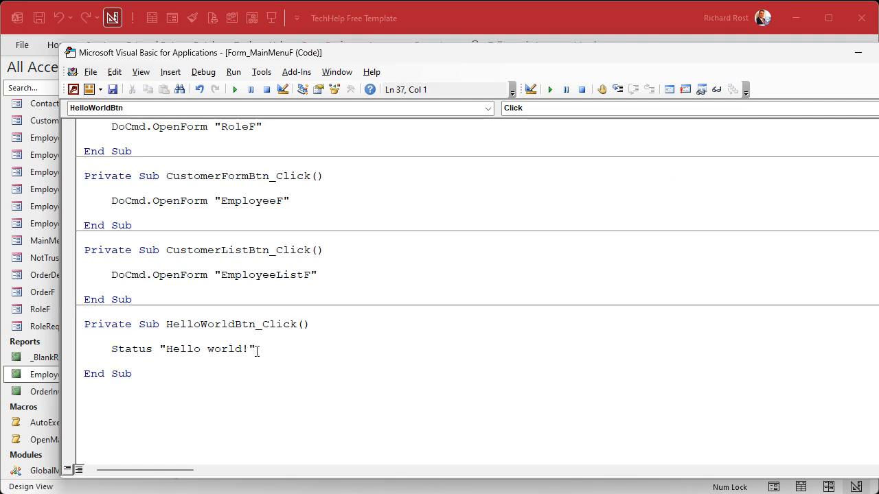
left_click(554, 18)
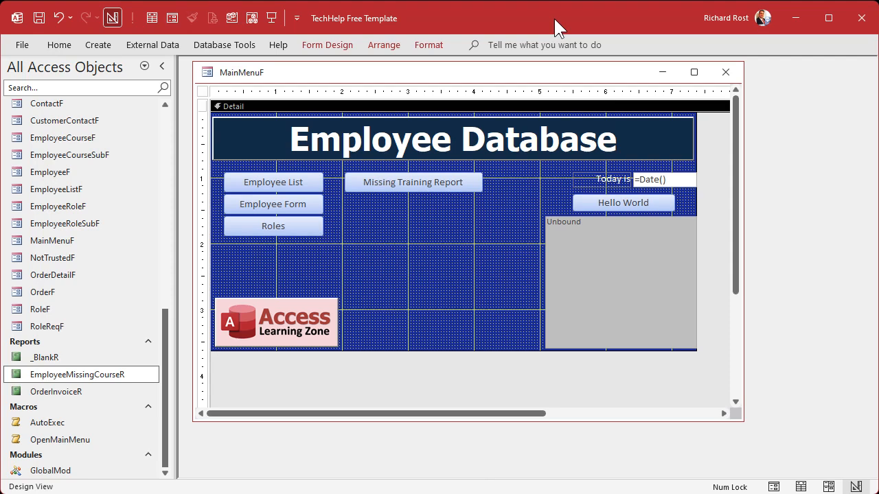
- Create the MissingTrainingBtn click event procedure, remove the surplus code above it, and make room for a statement in its body
right_click(438, 182)
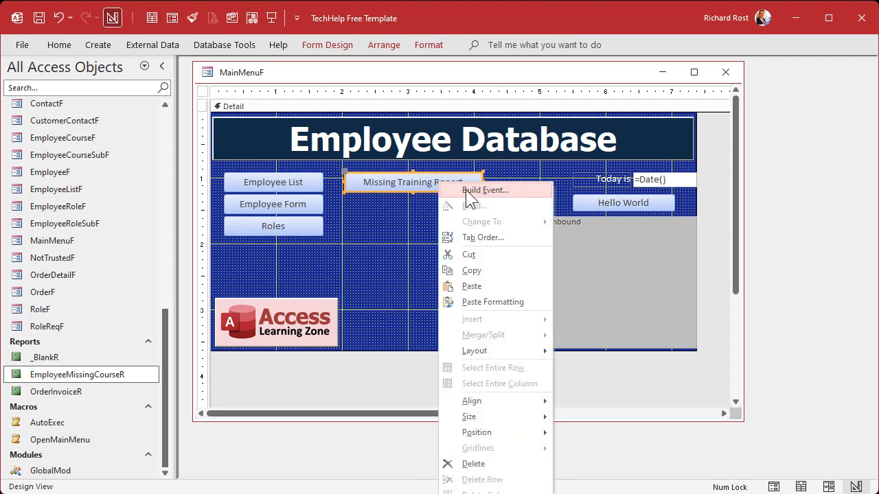
left_click(466, 190)
left_click_drag(190, 313, 253, 396)
key("Delete")
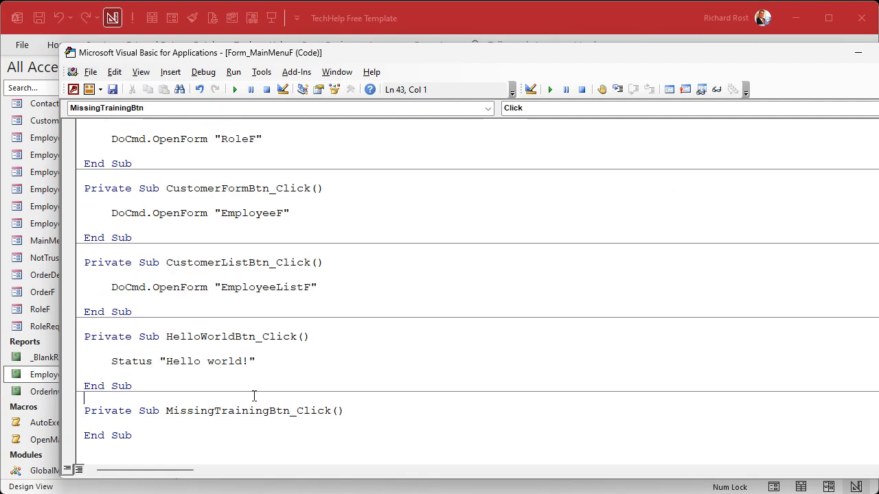
key("Down")
key("Return")
key("Return")
- Write DoCmd.OpenReport "EmployeeMissingCourseR", acViewPreview in the MissingTrainingBtn_Click procedure, moving the code window aside to reveal the report's name
type("docmd.OpenReport")
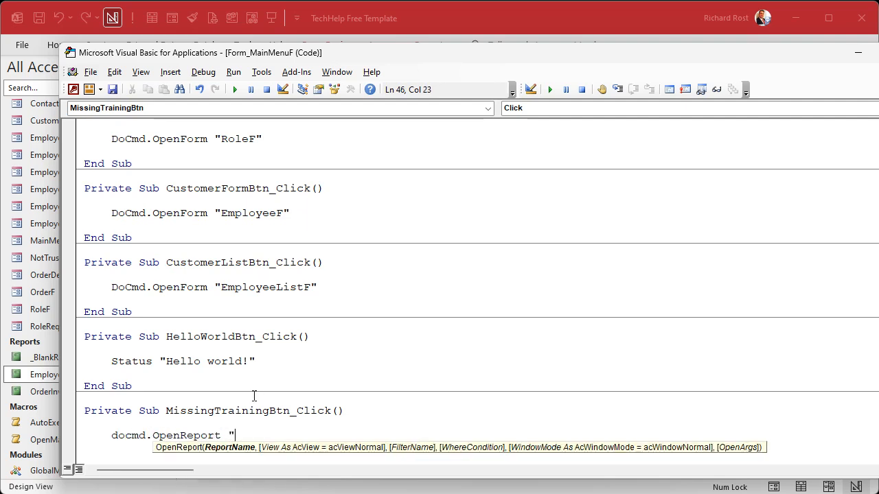
left_click_drag(359, 49, 550, 41)
type("\"EmployeeMis")
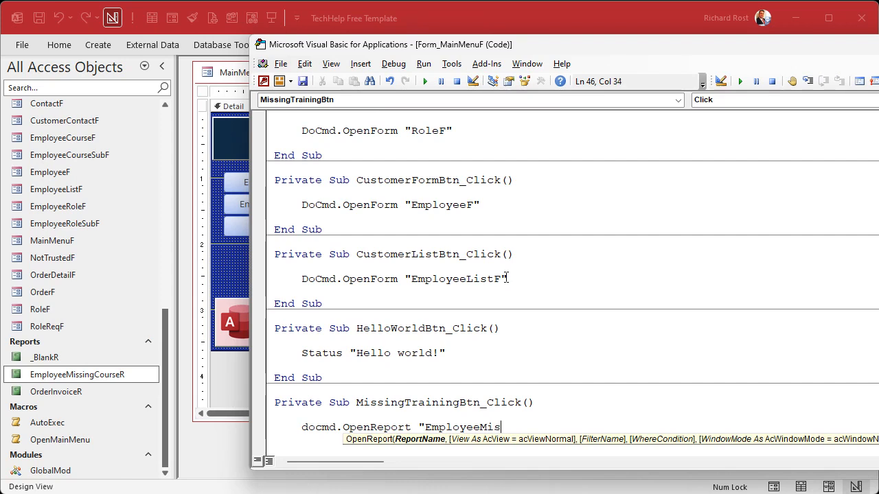
type("singCourseR\",")
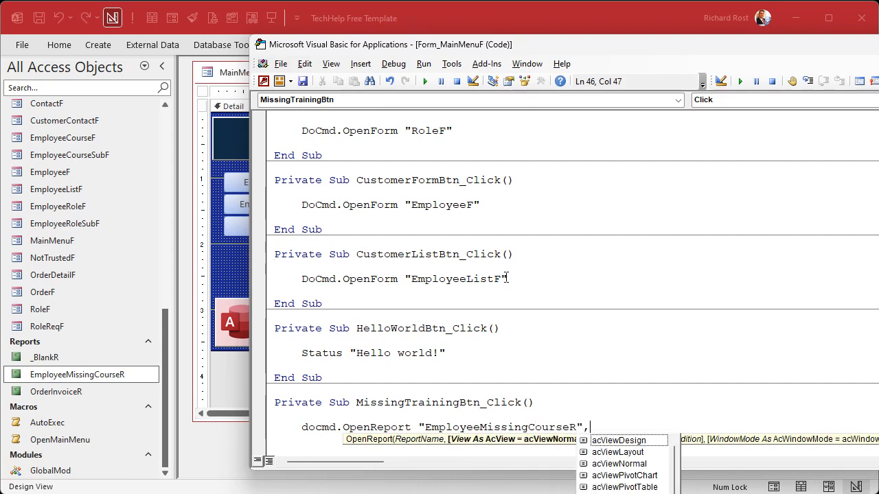
key("Down")
key("Down")
key("Down")
key("Down")
key("Down")
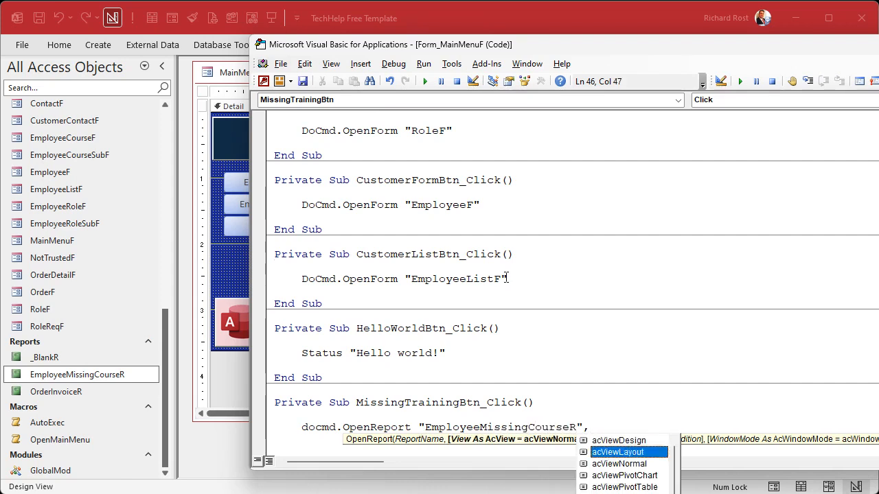
key("space")
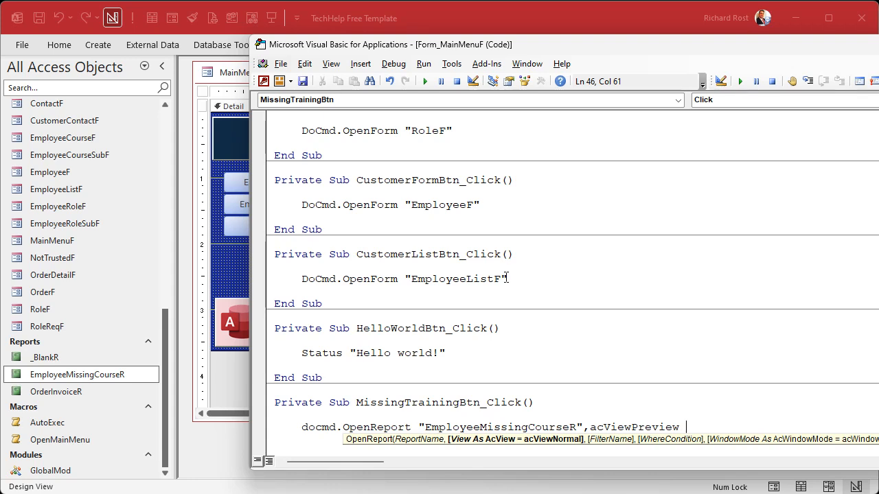
key("Down")
key("Down")
key("Down")
key("Up")
key("Up")
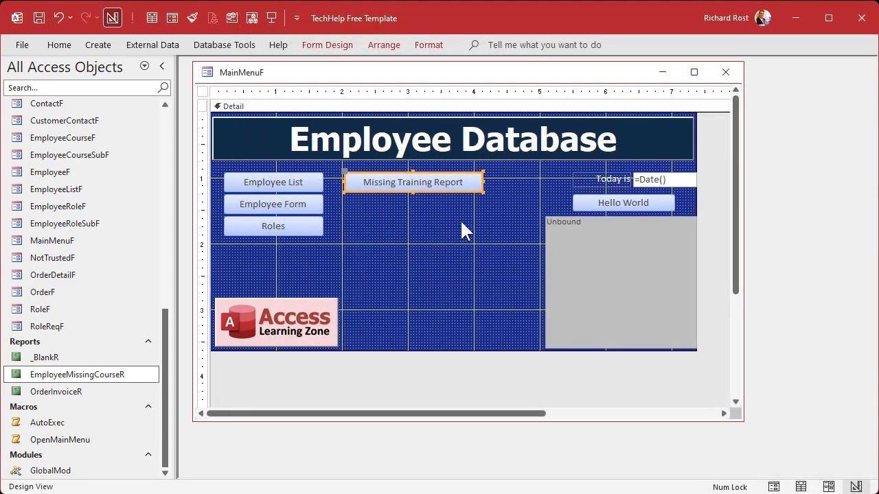
- Close the MainMenuF design and reopen the main menu as a working form
left_click(460, 221)
left_click(726, 72)
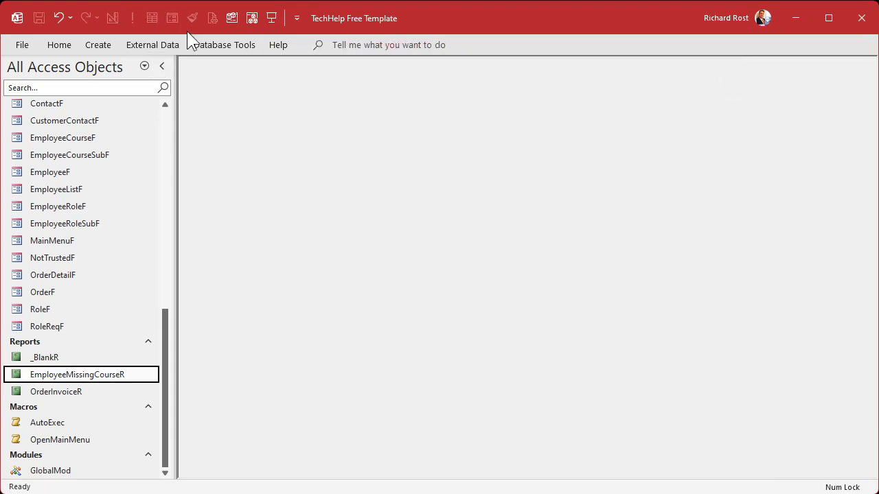
left_click(273, 19)
- Test the Missing Training Report button twice from the main menu, closing the report preview each time
left_click(418, 157)
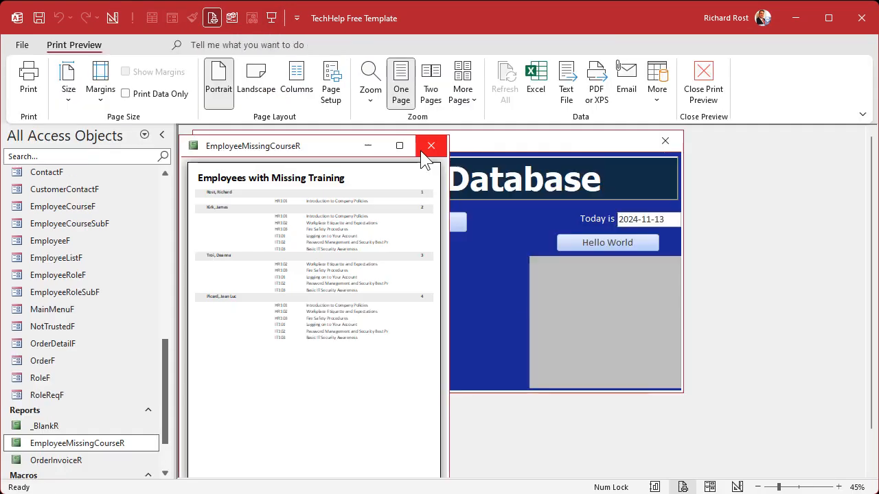
left_click(423, 153)
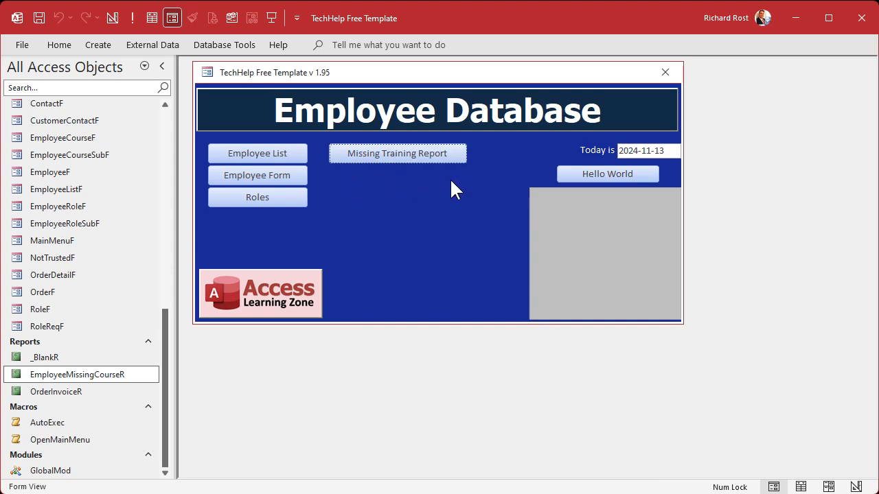
left_click(385, 152)
left_click(430, 146)
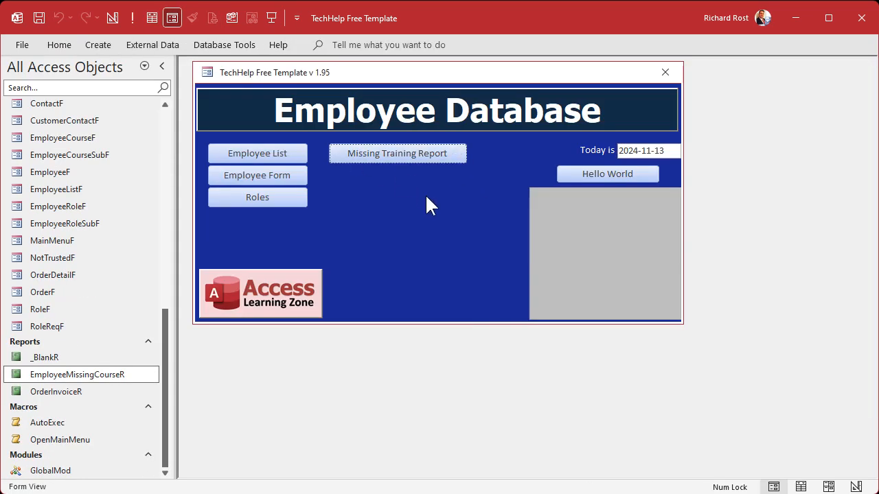